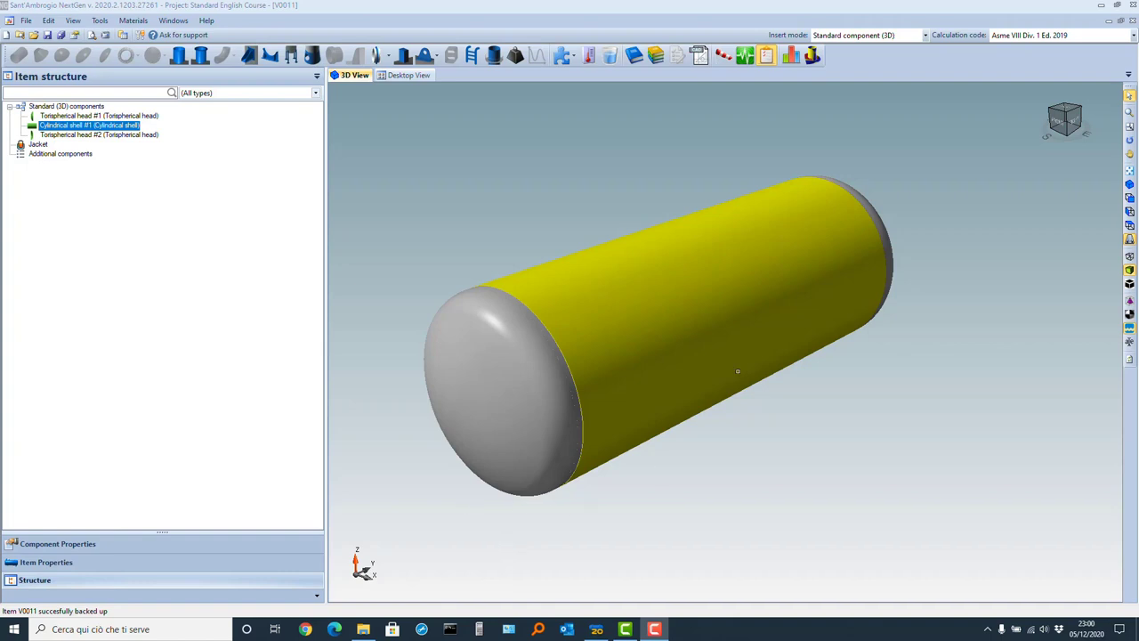
# Review the cylindrical shell's essentials, design conditions and geometry, and close its properties
pyautogui.click(655, 323)
pyautogui.doubleClick(655, 323)
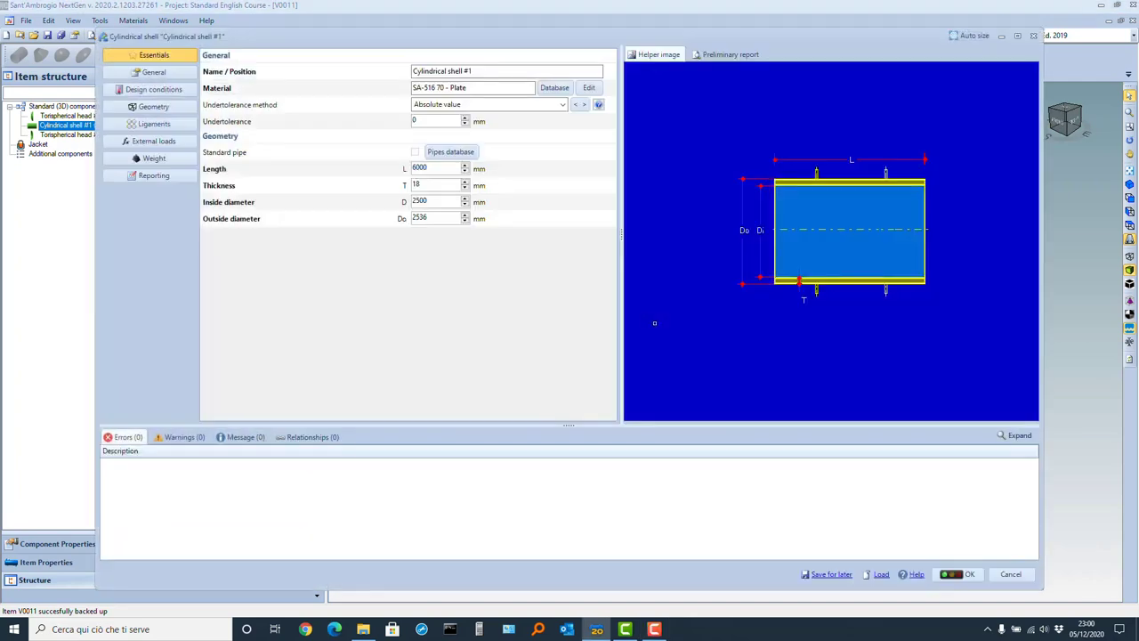
pyautogui.click(153, 89)
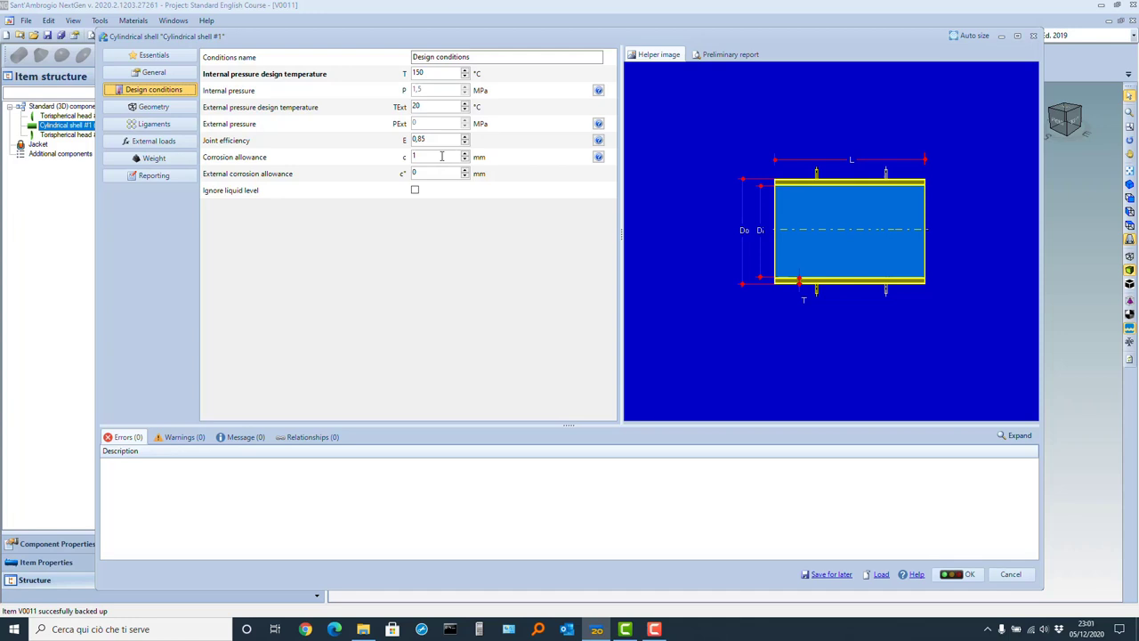
pyautogui.click(177, 108)
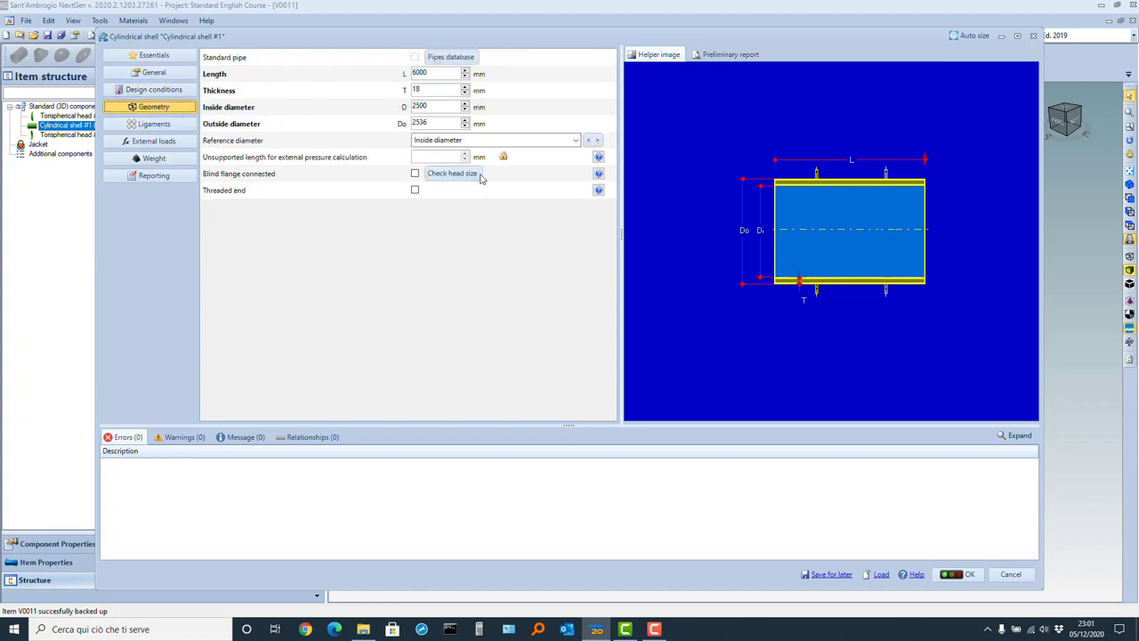
pyautogui.moveTo(445, 92)
pyautogui.click(968, 575)
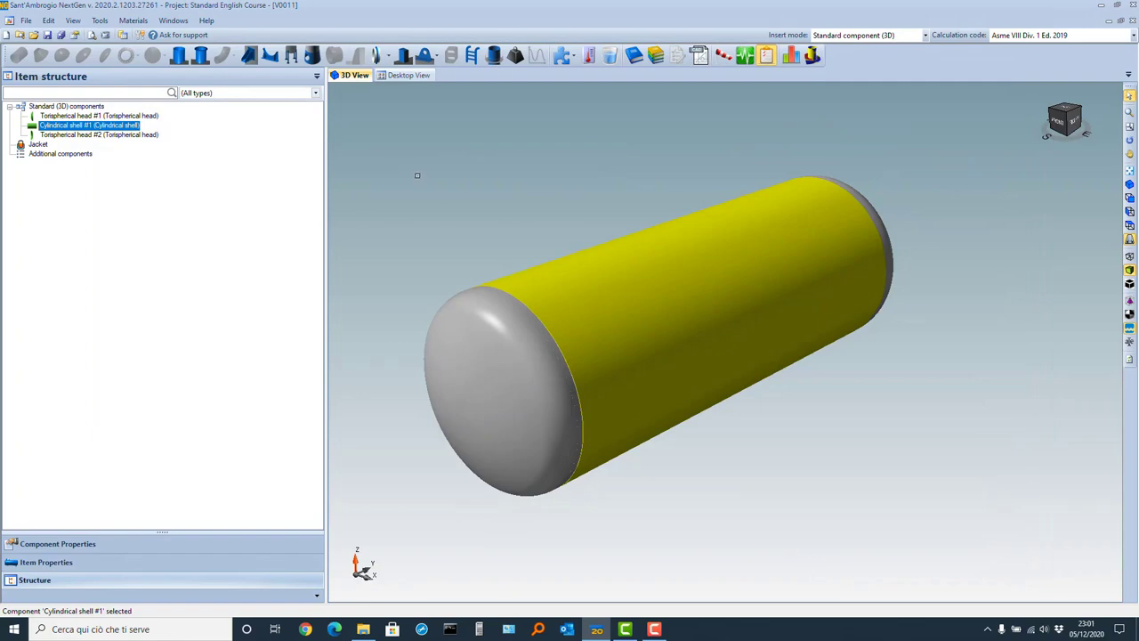
# Add a nozzle to the cylindrical shell and set its nozzle height to 400 mm
pyautogui.click(180, 56)
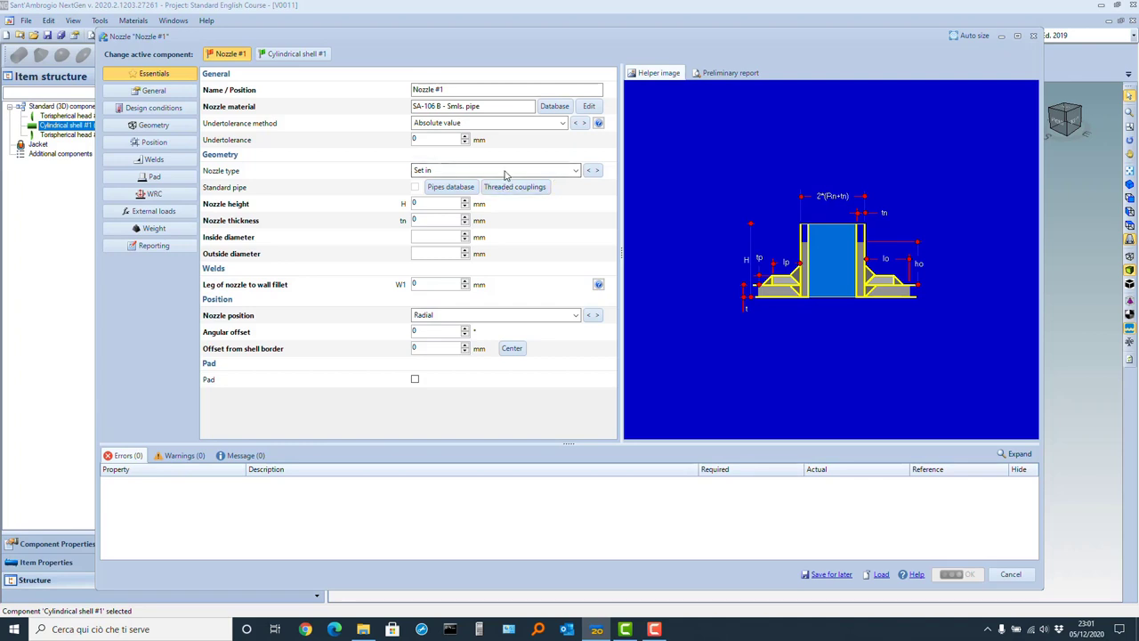
pyautogui.click(442, 107)
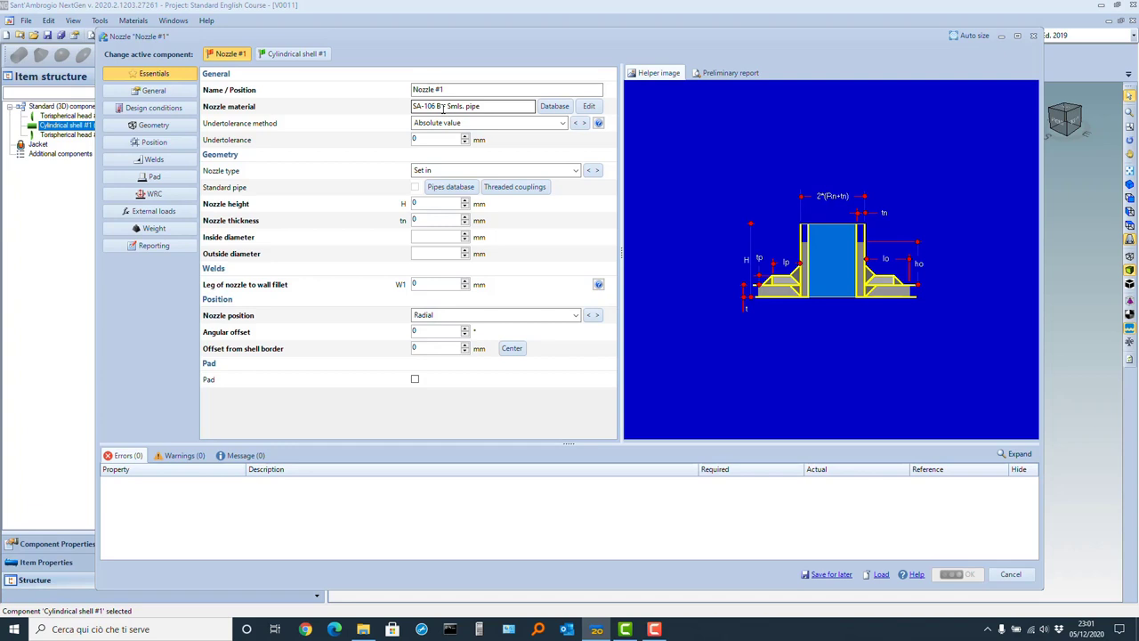
pyautogui.click(746, 259)
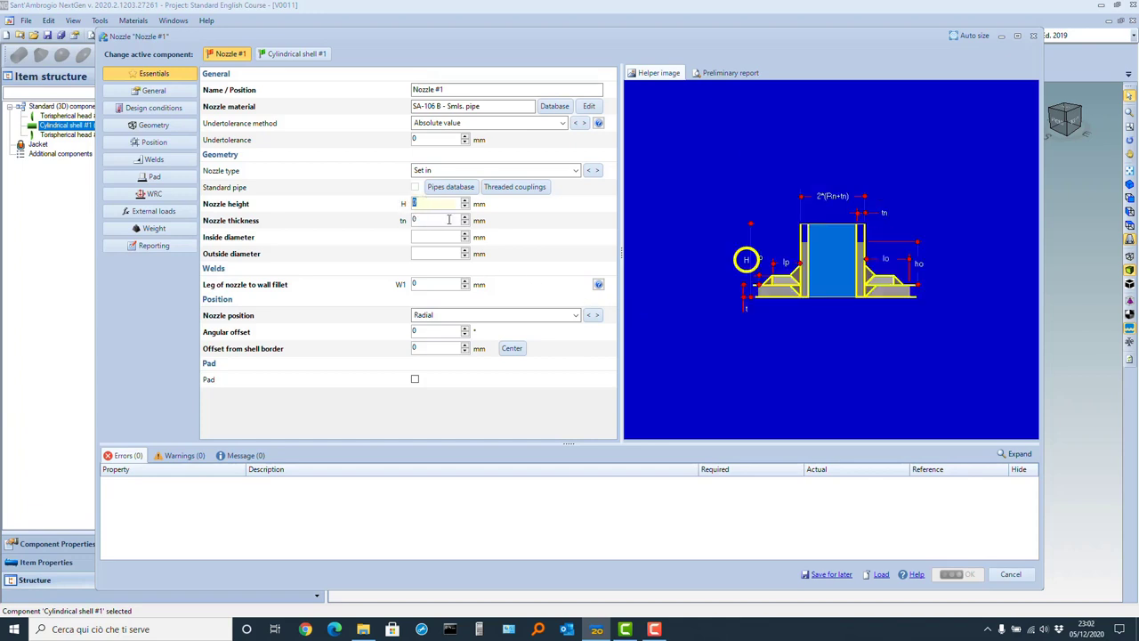
pyautogui.click(598, 285)
pyautogui.write('400')
# Assign the nozzle a standard ASME B36.10 / B36.19 pipe, size 14" (DN 350), schedule XS, 12.7 mm thick
pyautogui.click(452, 188)
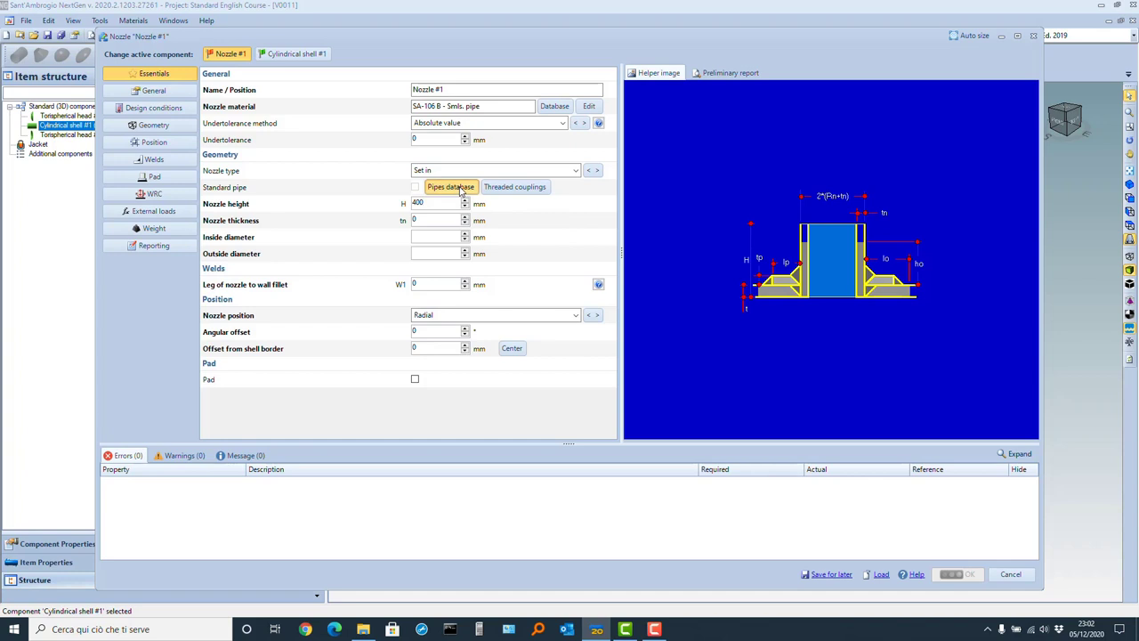
pyautogui.scroll(-4, 425, 251)
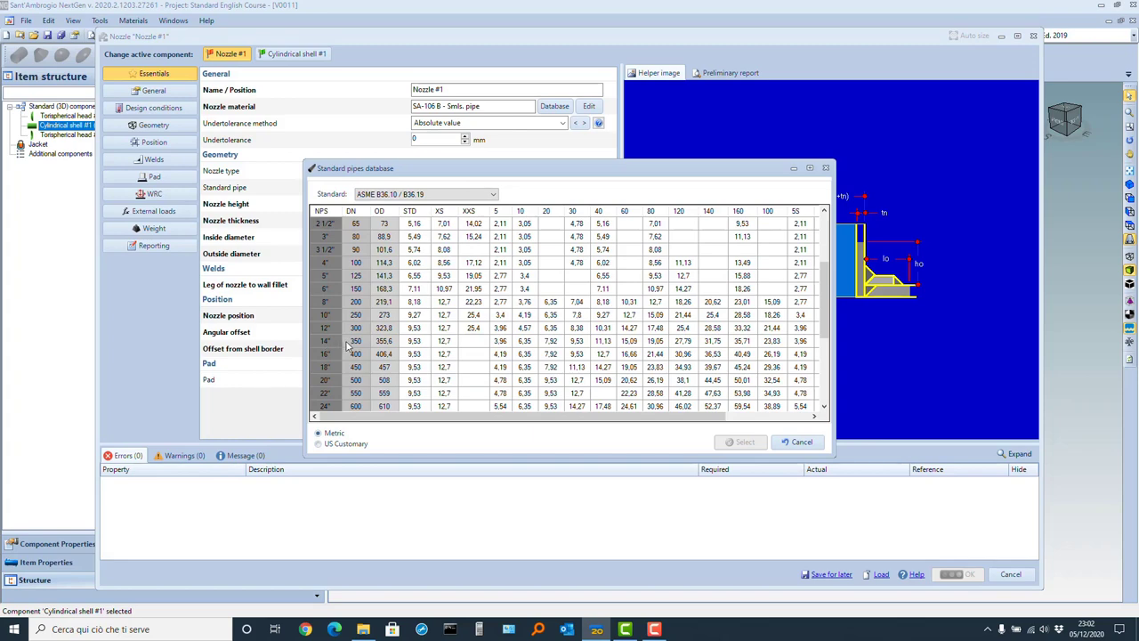
pyautogui.click(451, 345)
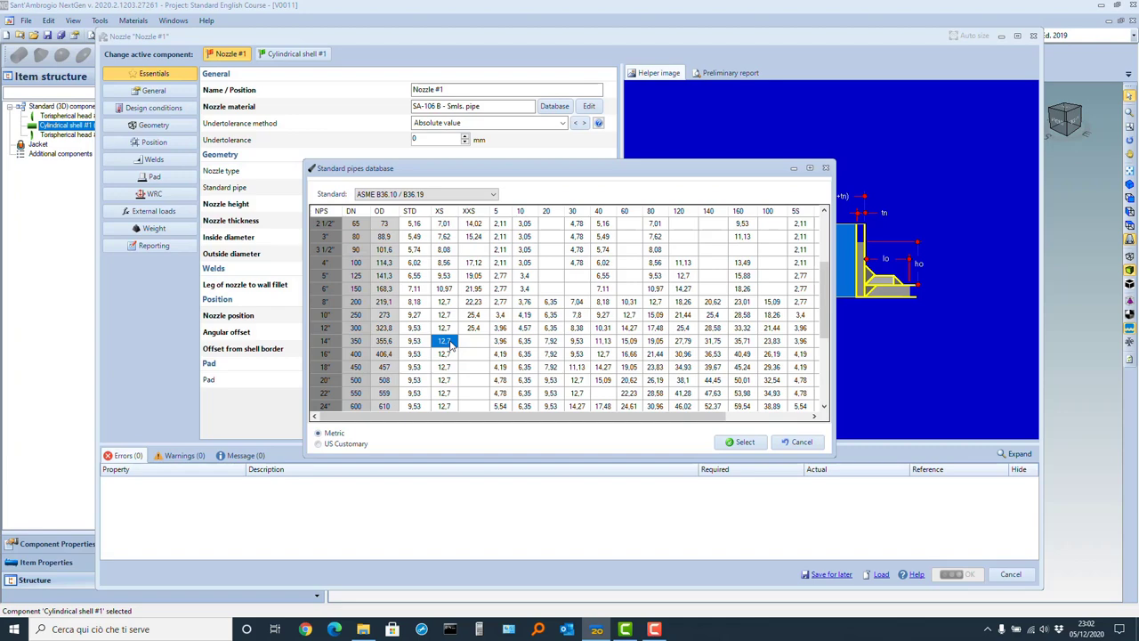
pyautogui.doubleClick(450, 346)
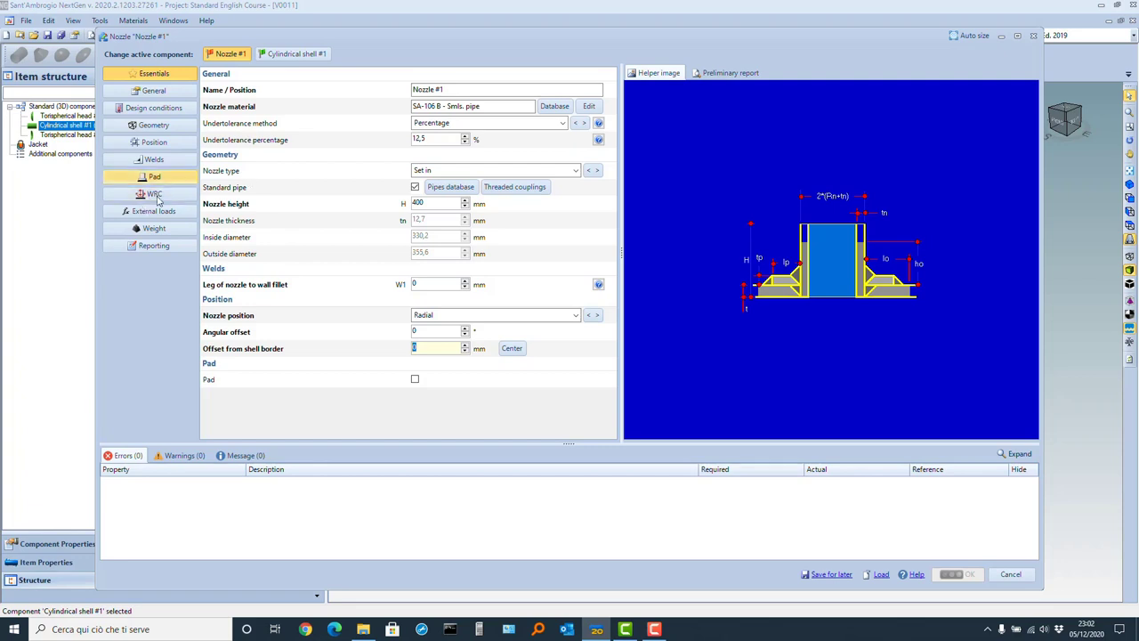
# Set the leg of the nozzle-to-wall fillet weld to 13 mm
pyautogui.click(155, 160)
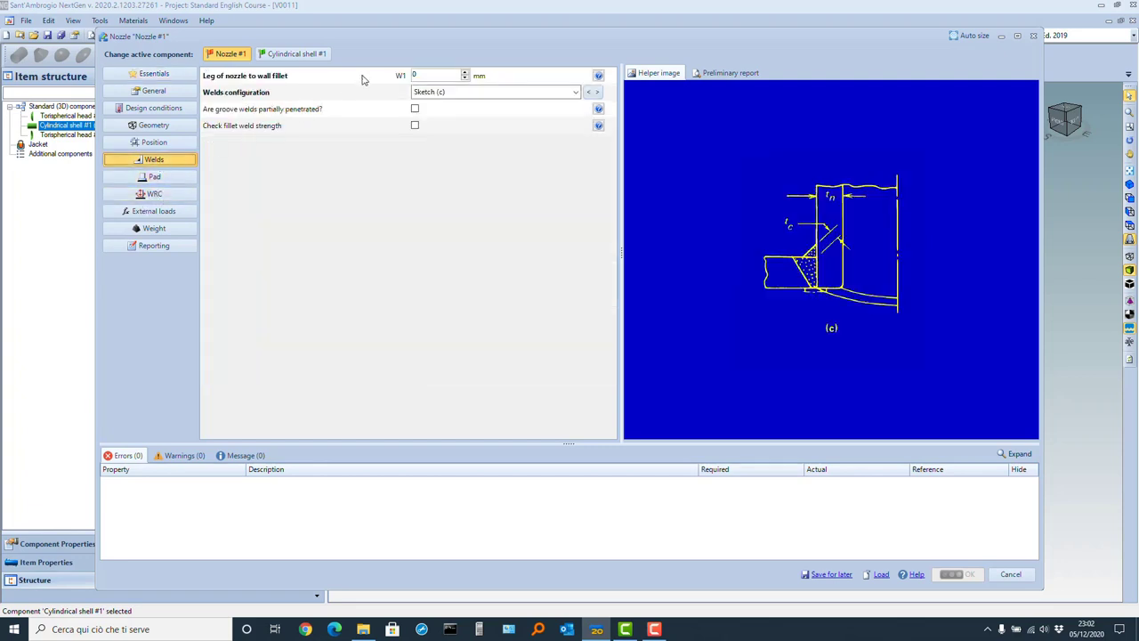
pyautogui.click(417, 73)
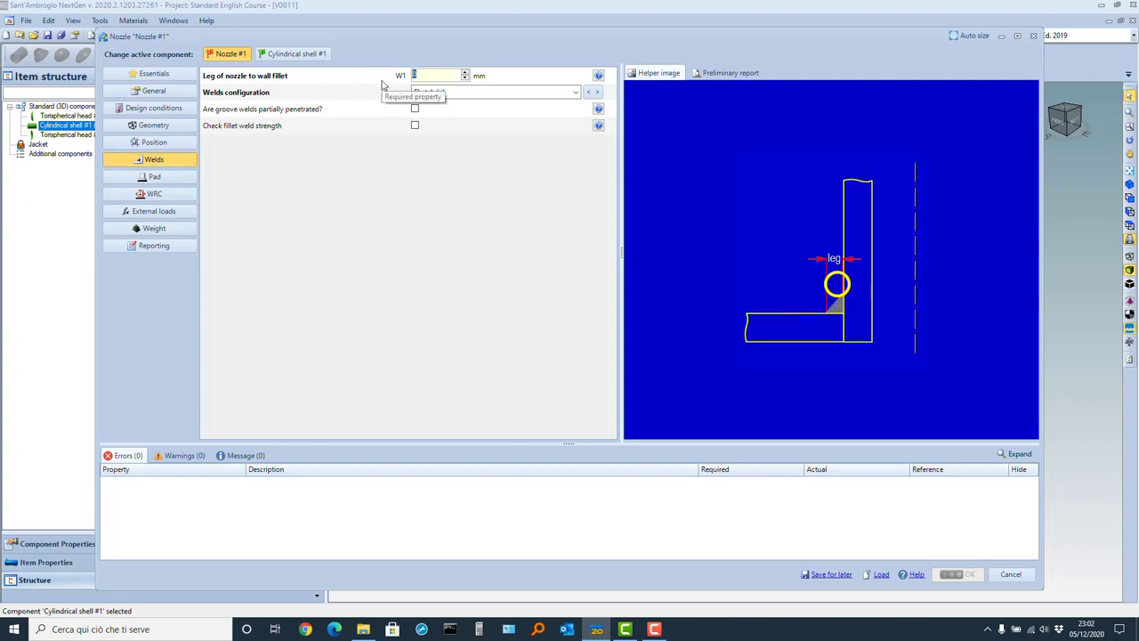
pyautogui.write('13')
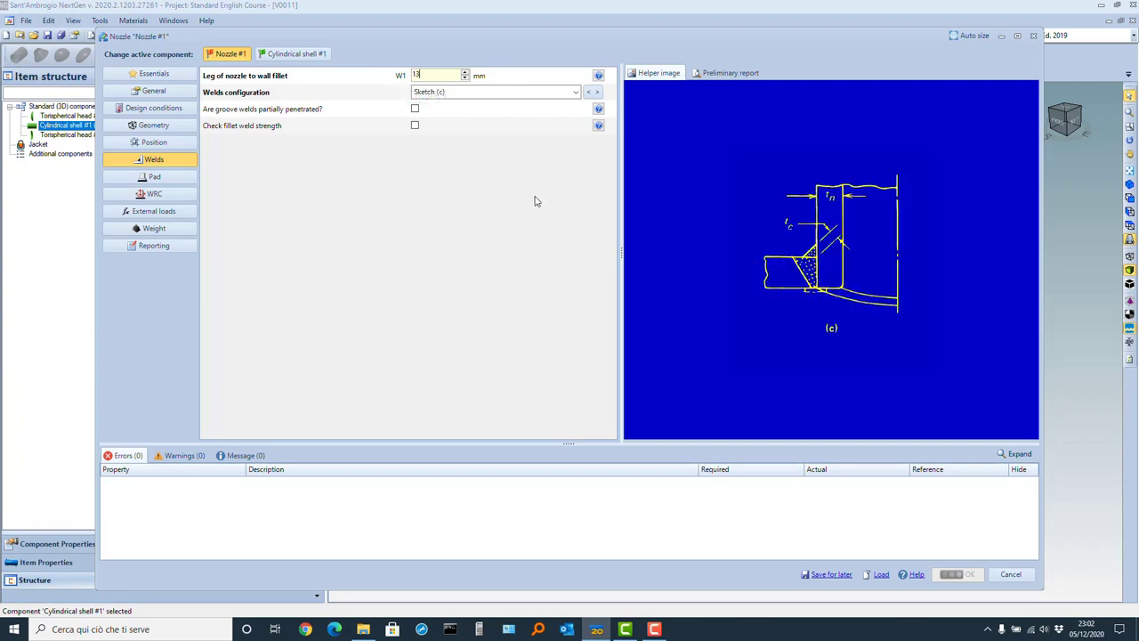
pyautogui.press('Tab')
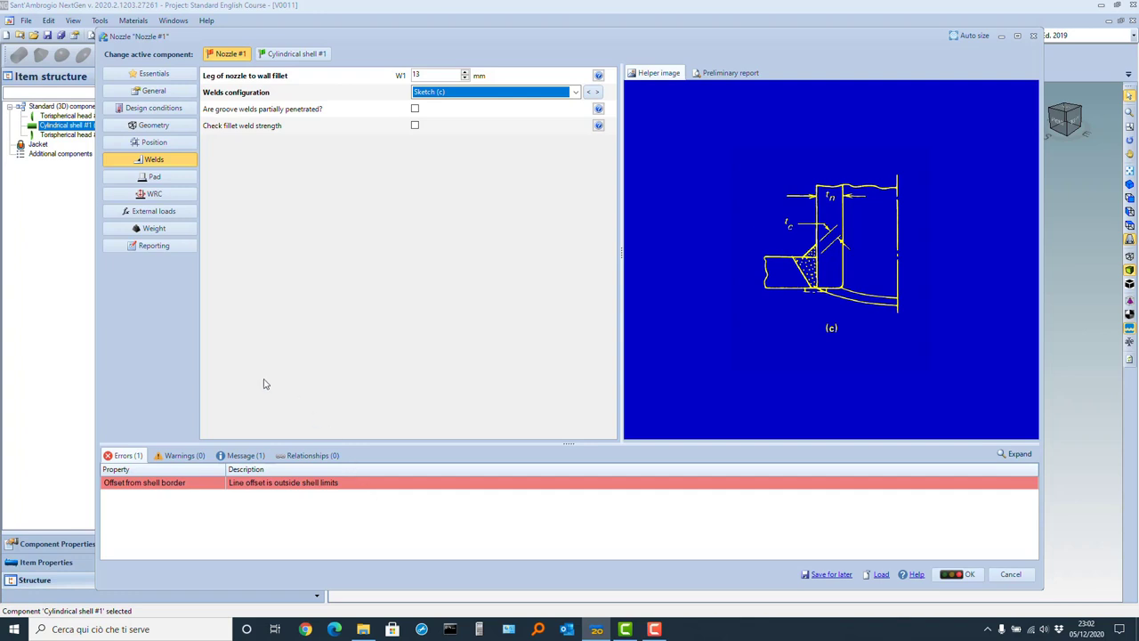
# Position the nozzle with an offset of 1000 mm from the shell border
pyautogui.click(164, 148)
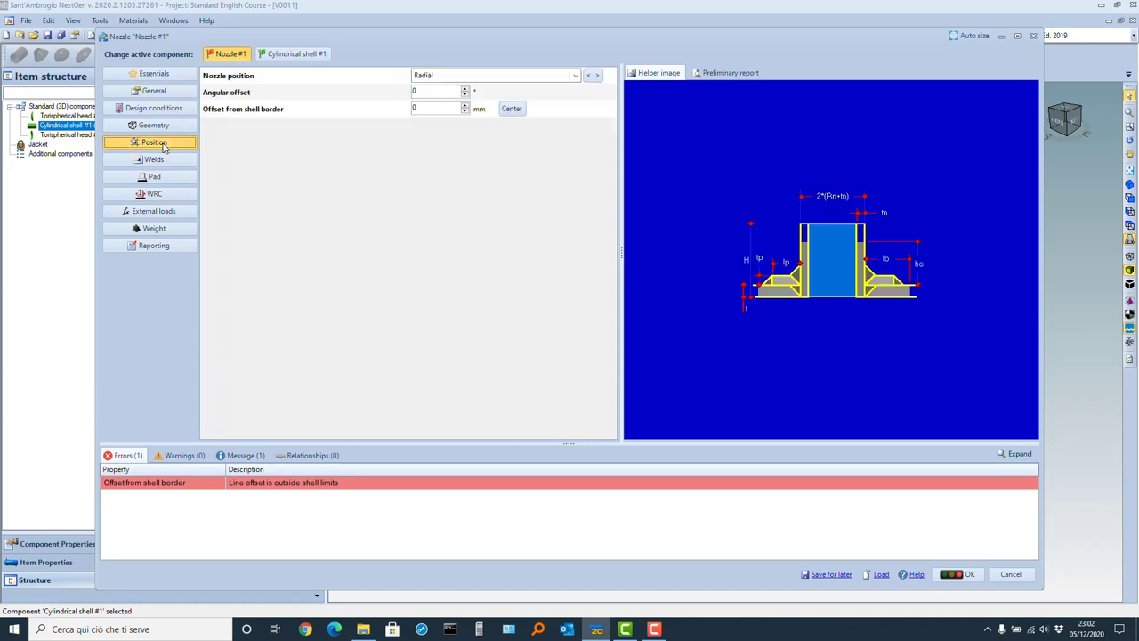
pyautogui.moveTo(480, 96)
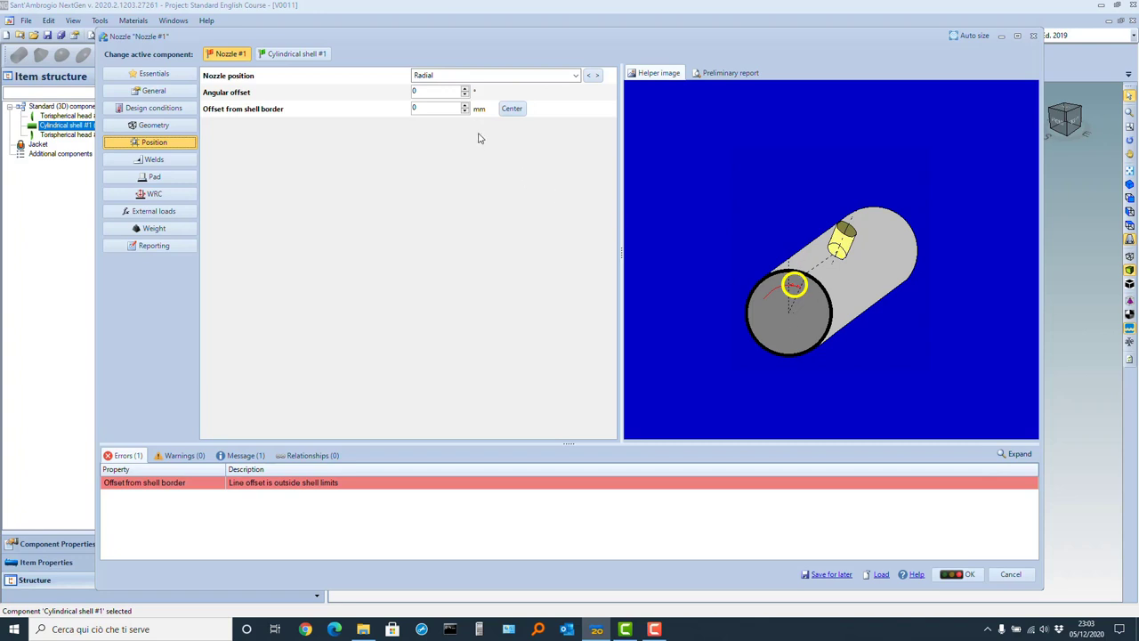
pyautogui.moveTo(377, 114)
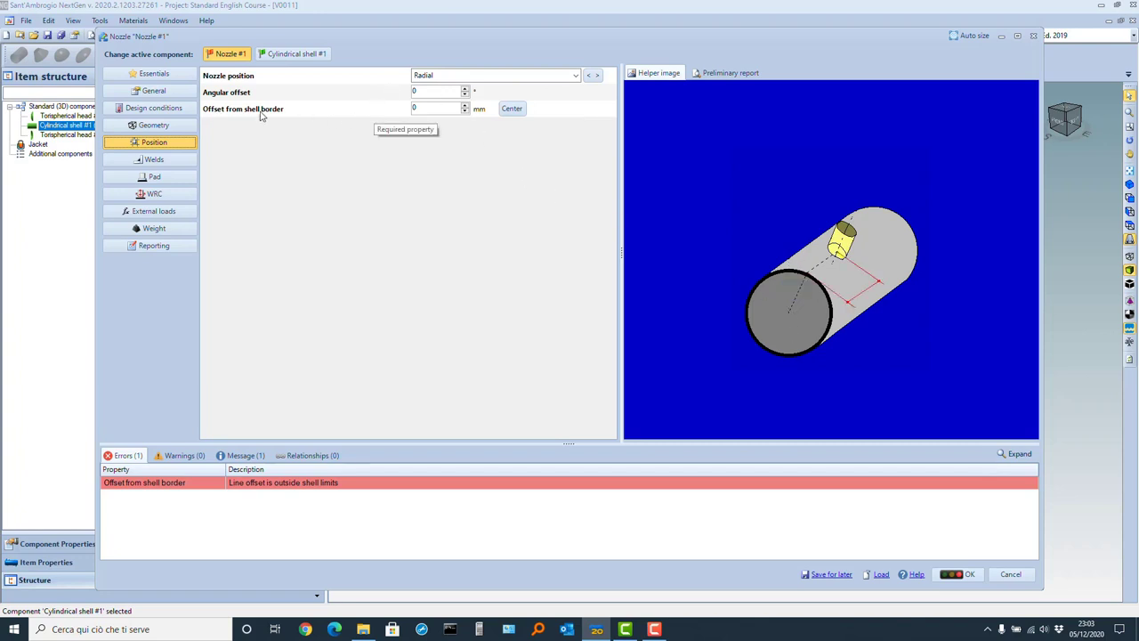
pyautogui.click(419, 108)
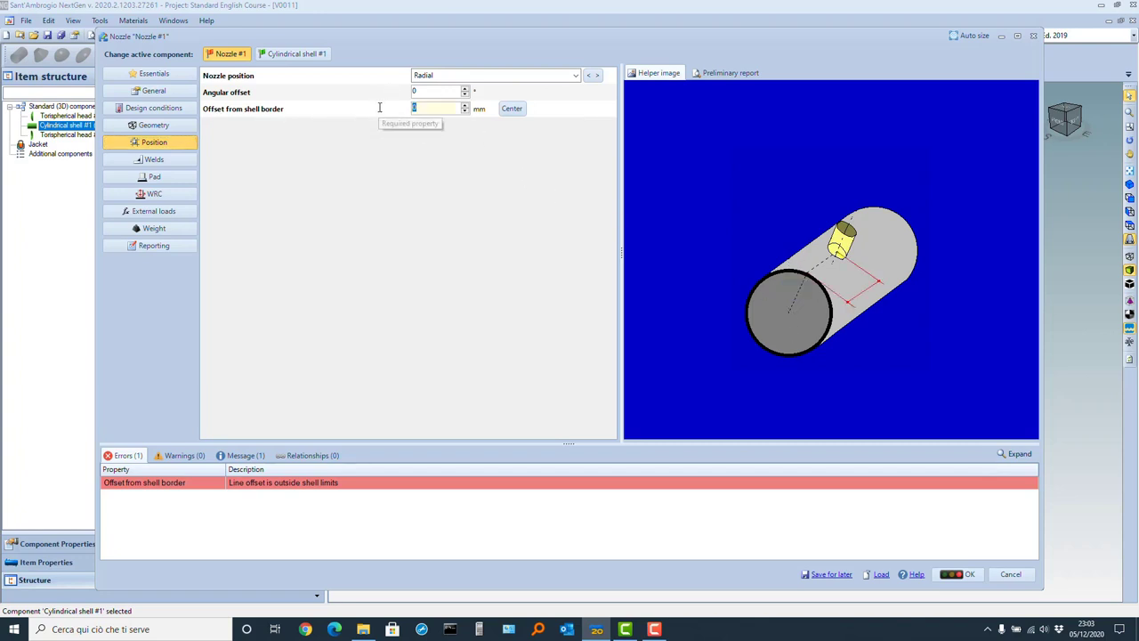
pyautogui.write('1000')
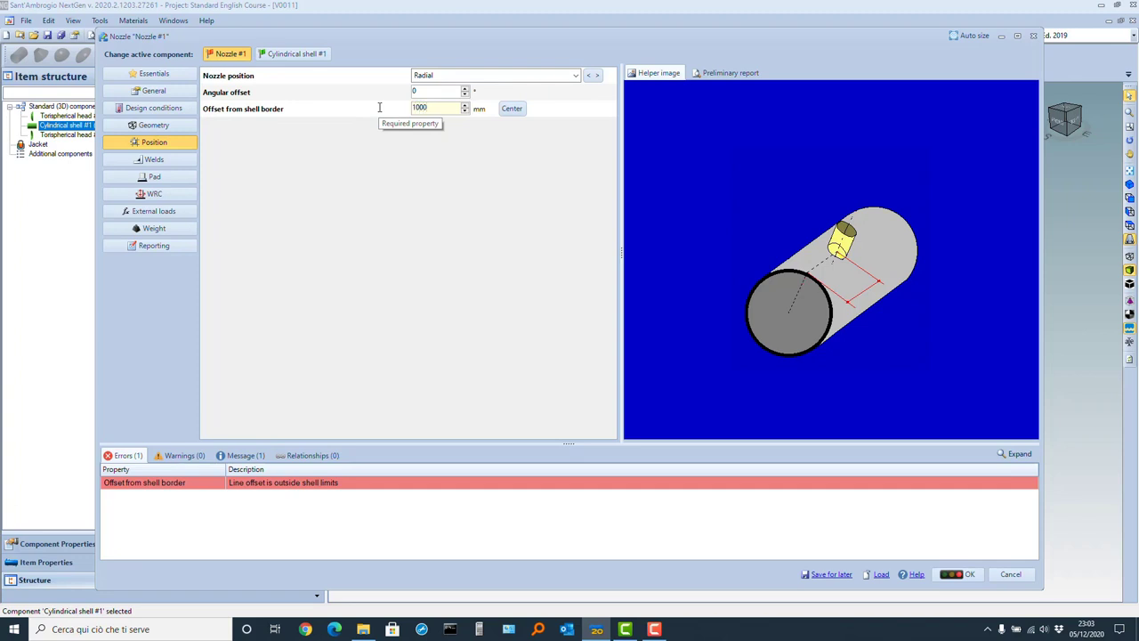
pyautogui.press('Tab')
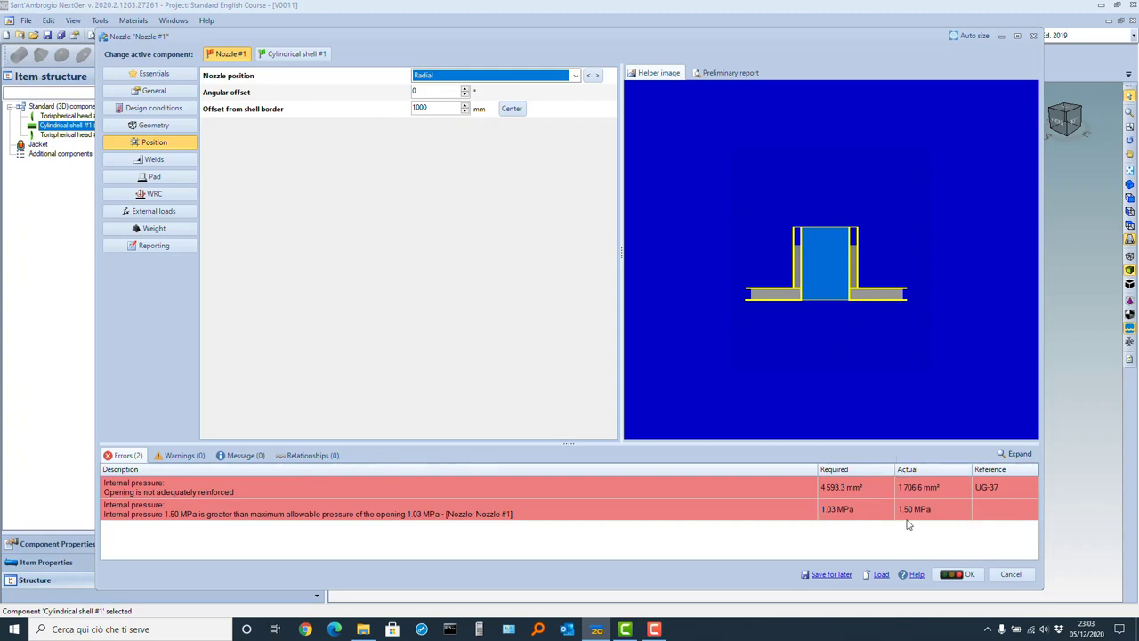
# Show the nozzle's preliminary report and try the 14" (DN 350) schedule 120 pipe, 27.79 mm thick
pyautogui.click(710, 75)
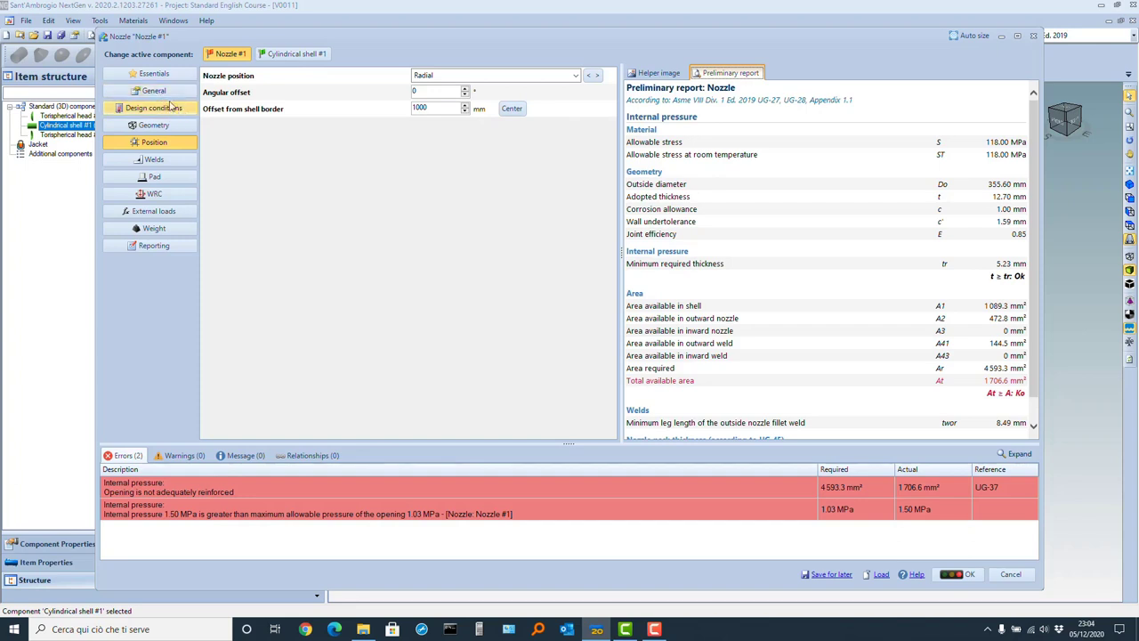
pyautogui.click(168, 125)
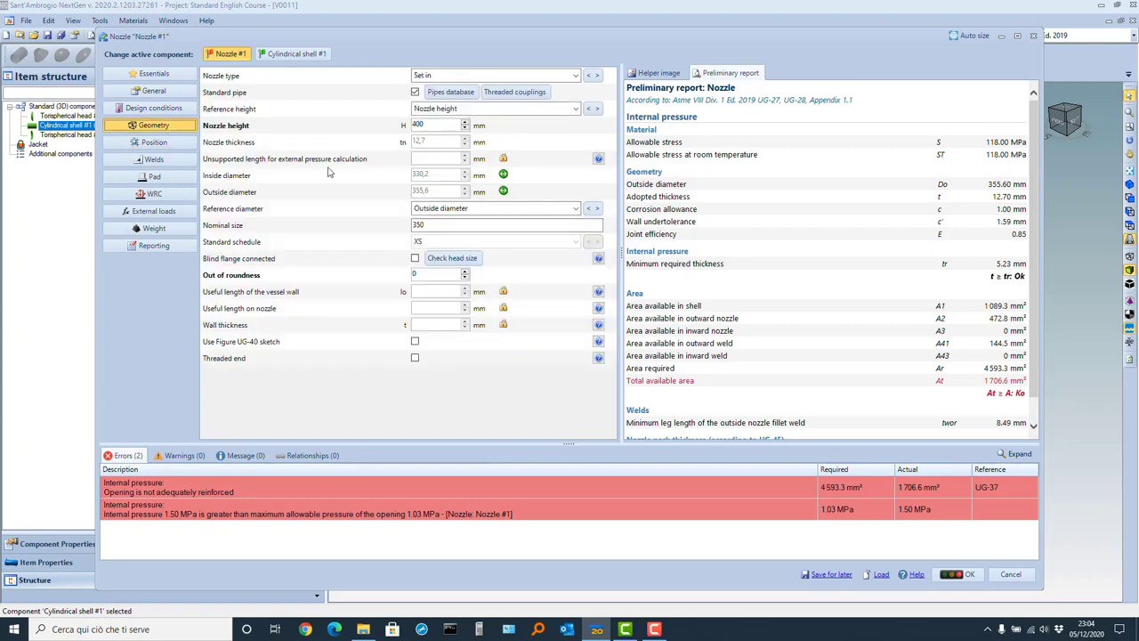
pyautogui.click(440, 94)
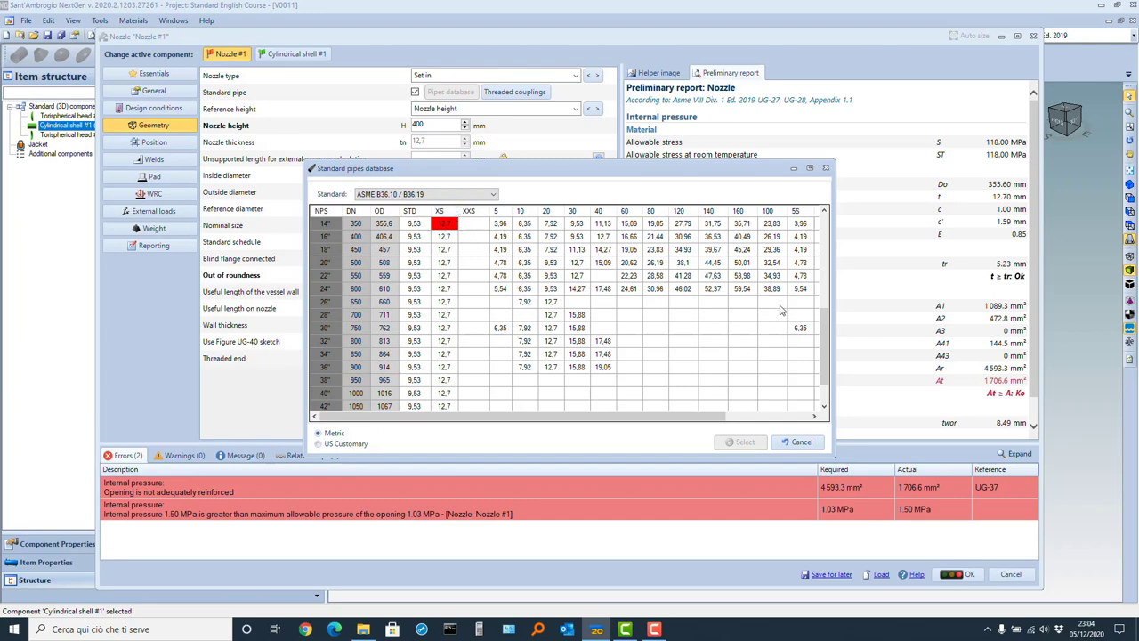
pyautogui.moveTo(827, 337); pyautogui.dragTo(828, 306)
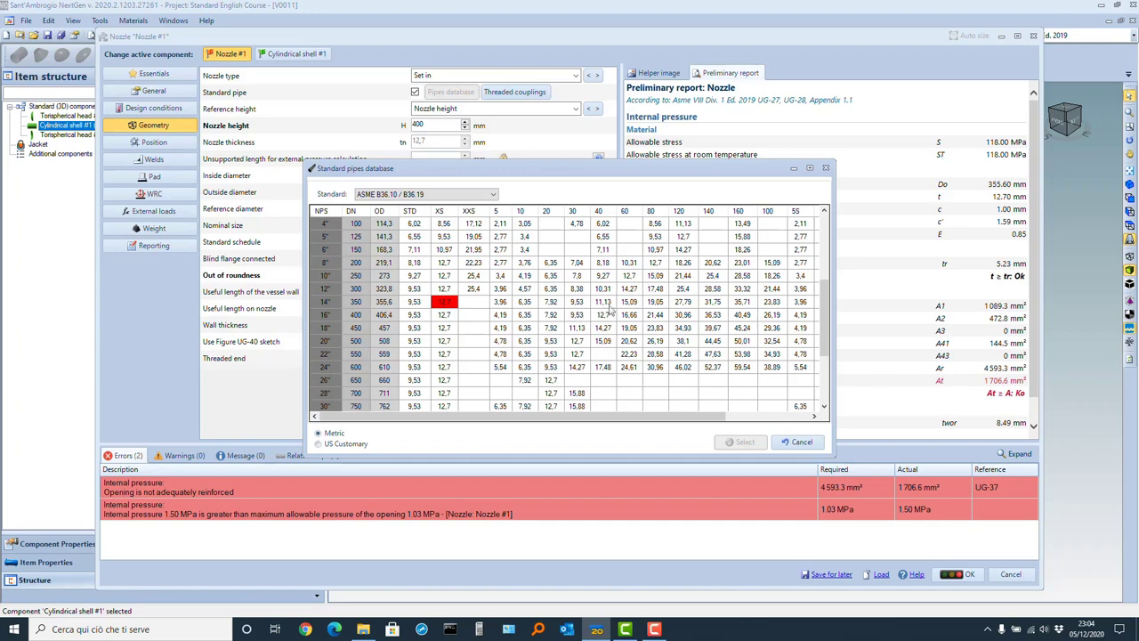
pyautogui.click(664, 303)
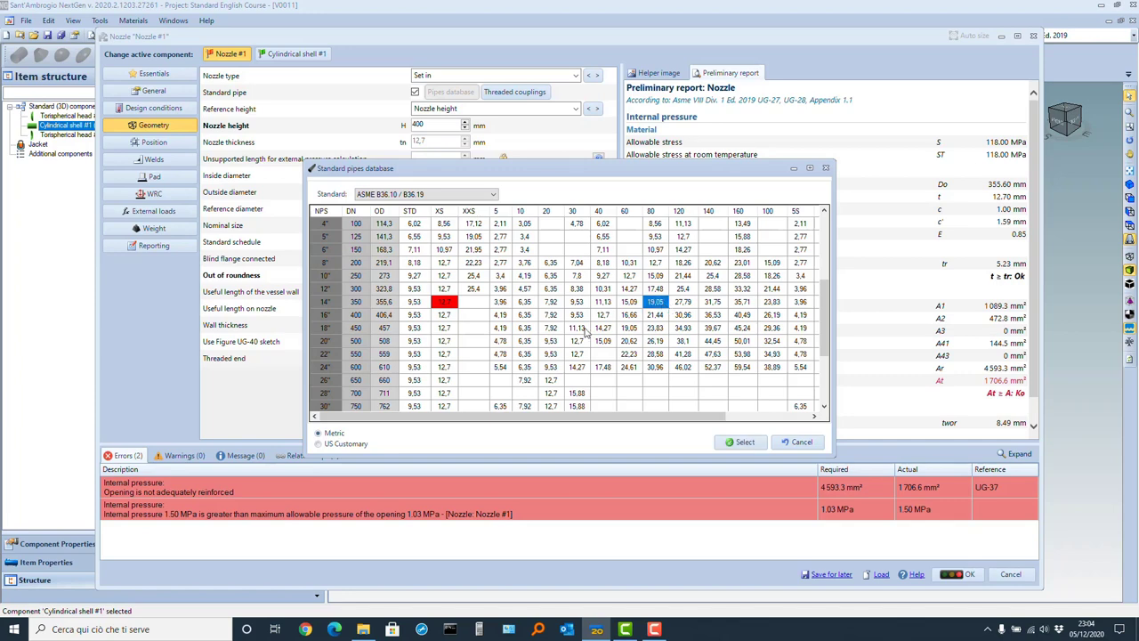
pyautogui.click(685, 303)
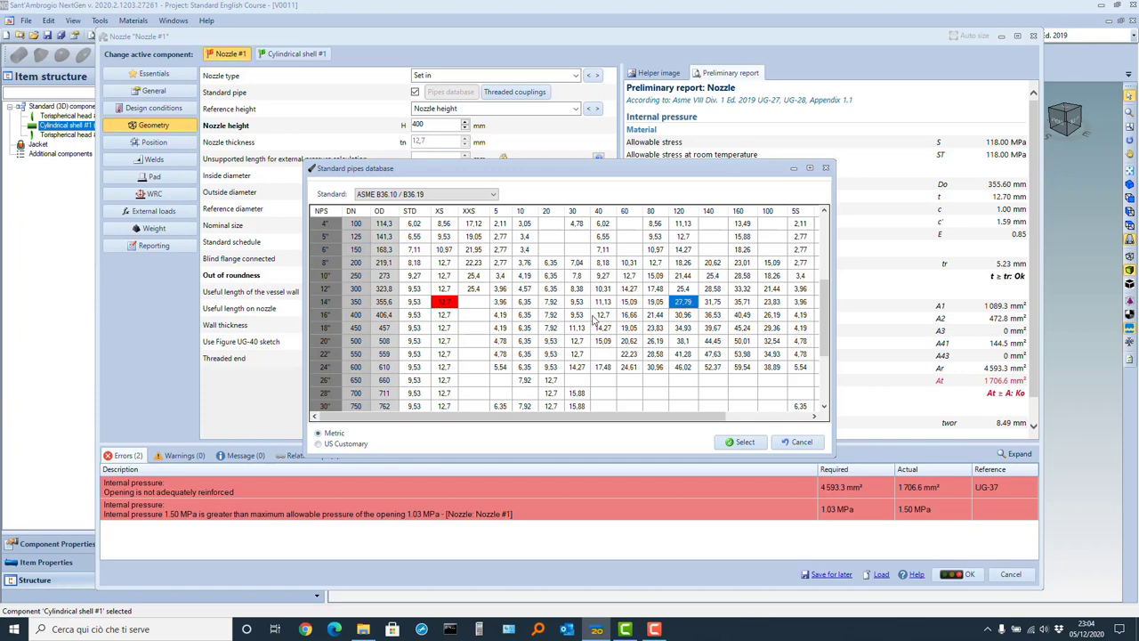
pyautogui.doubleClick(680, 304)
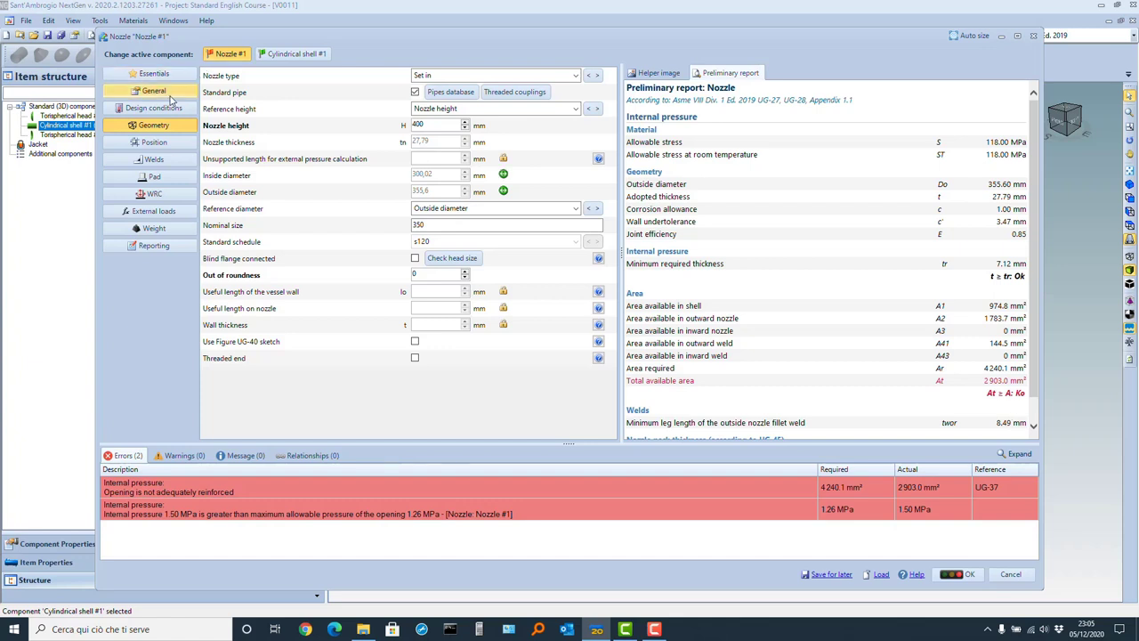
# Switch the nozzle's standard pipe back to 14" (DN 350) schedule XS, 12.7 mm thick
pyautogui.click(448, 92)
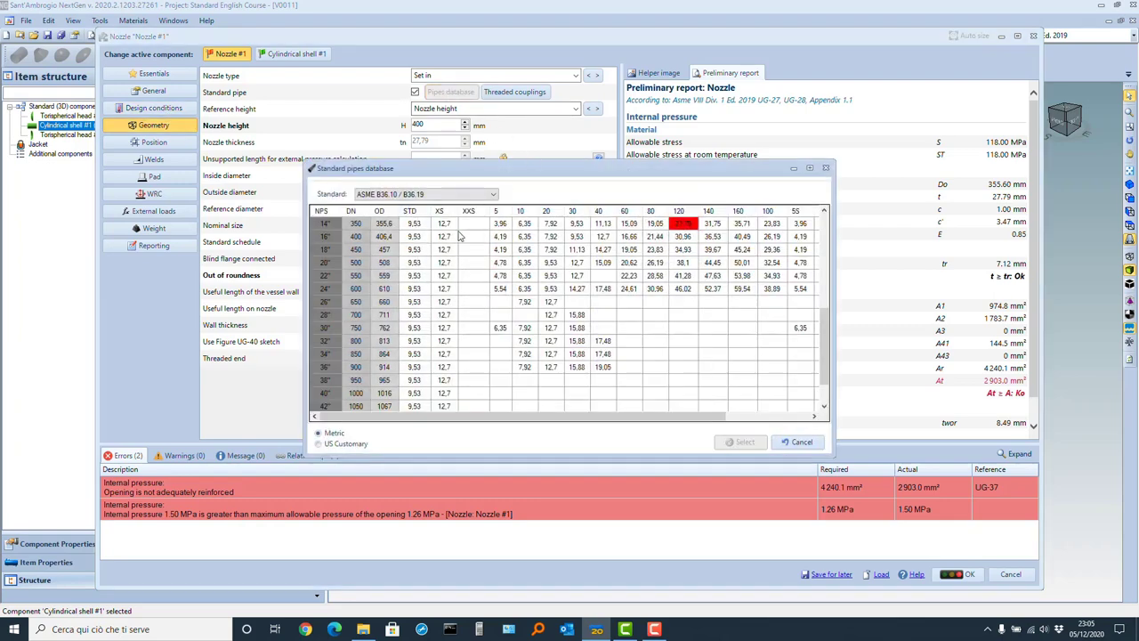
pyautogui.doubleClick(447, 227)
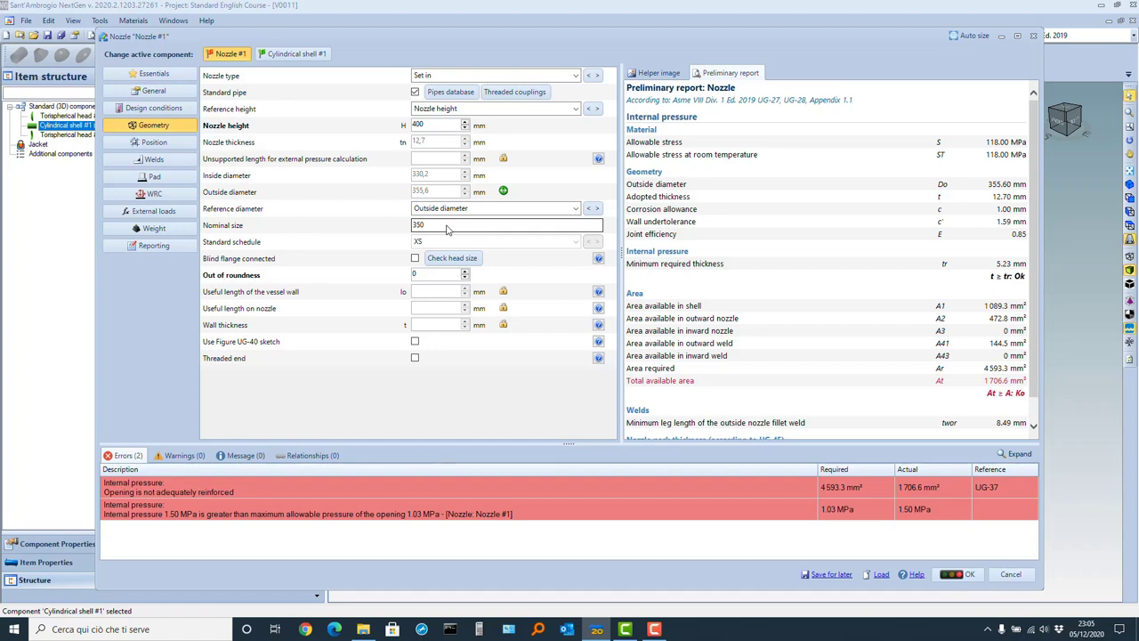
# Add a reinforcing pad to the nozzle and choose Pad width as its reference dimension
pyautogui.click(150, 178)
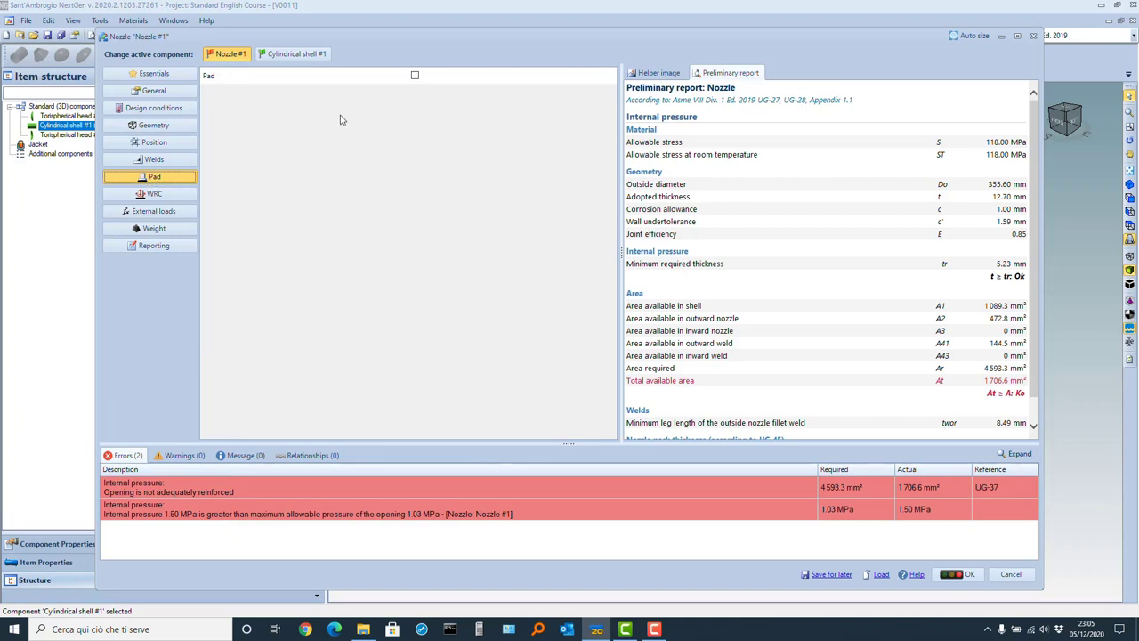
pyautogui.click(415, 76)
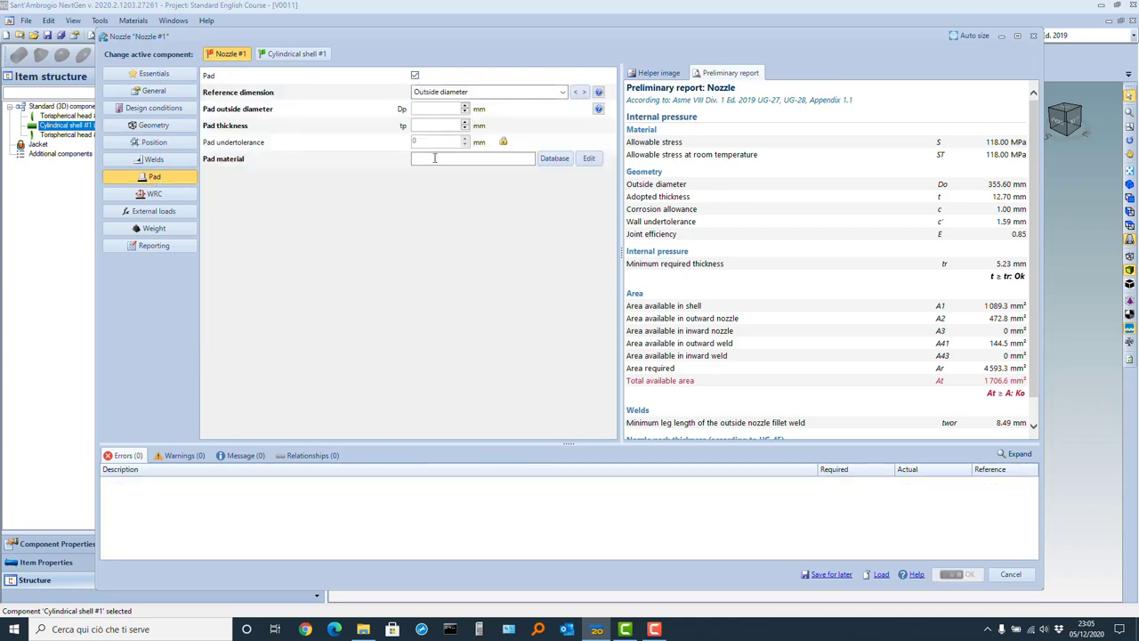
pyautogui.click(562, 92)
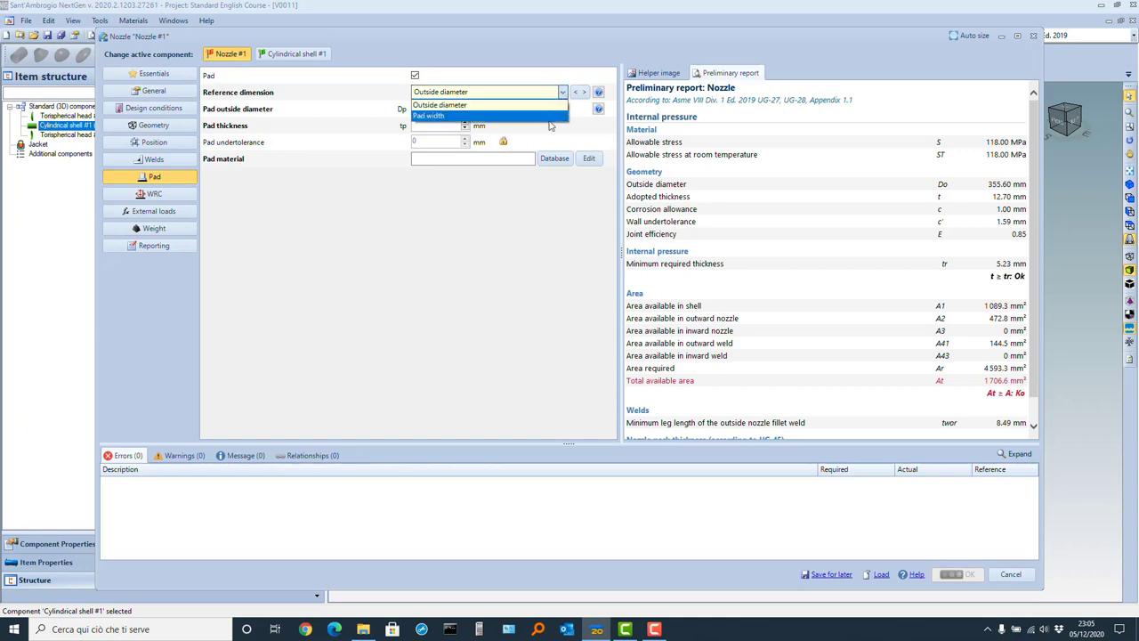
pyautogui.click(549, 117)
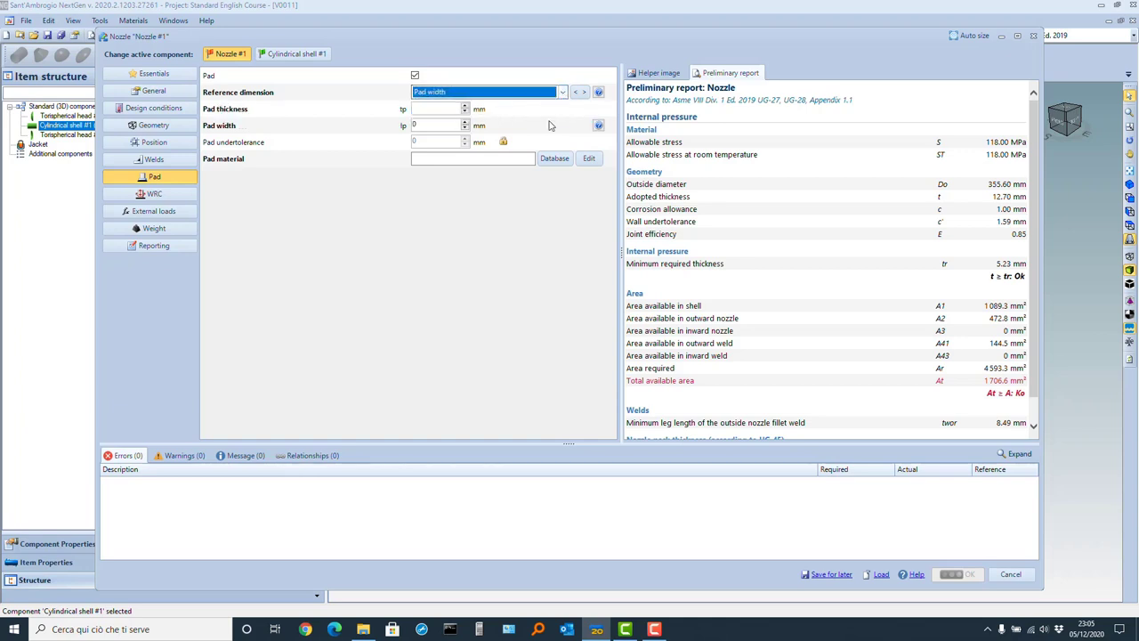
# Set the reinforcing pad's thickness to 18 mm and width to 120 mm, with SA-516 70 - Plate as its material
pyautogui.click(445, 108)
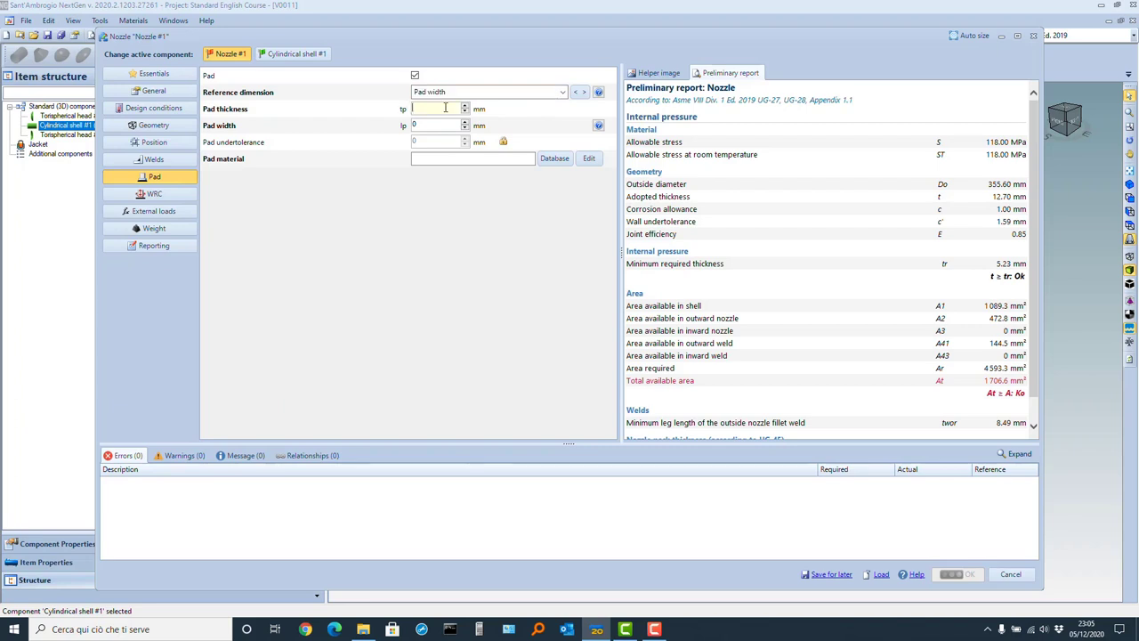
pyautogui.write('18')
pyautogui.click(435, 124)
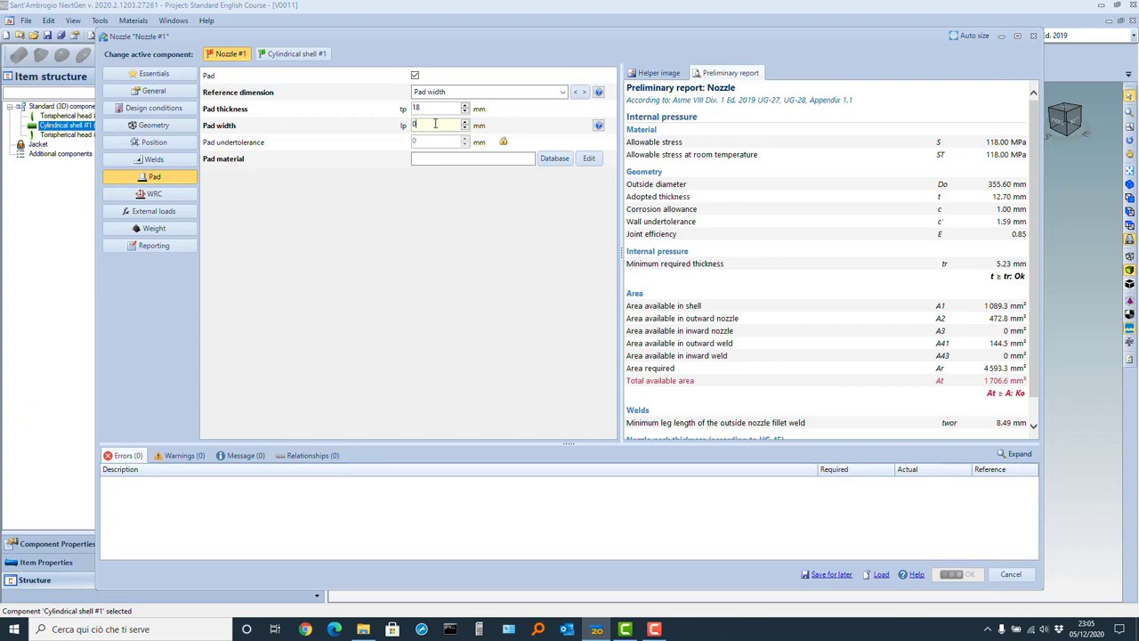
pyautogui.press('BackSpace')
pyautogui.write('120')
pyautogui.click(449, 159)
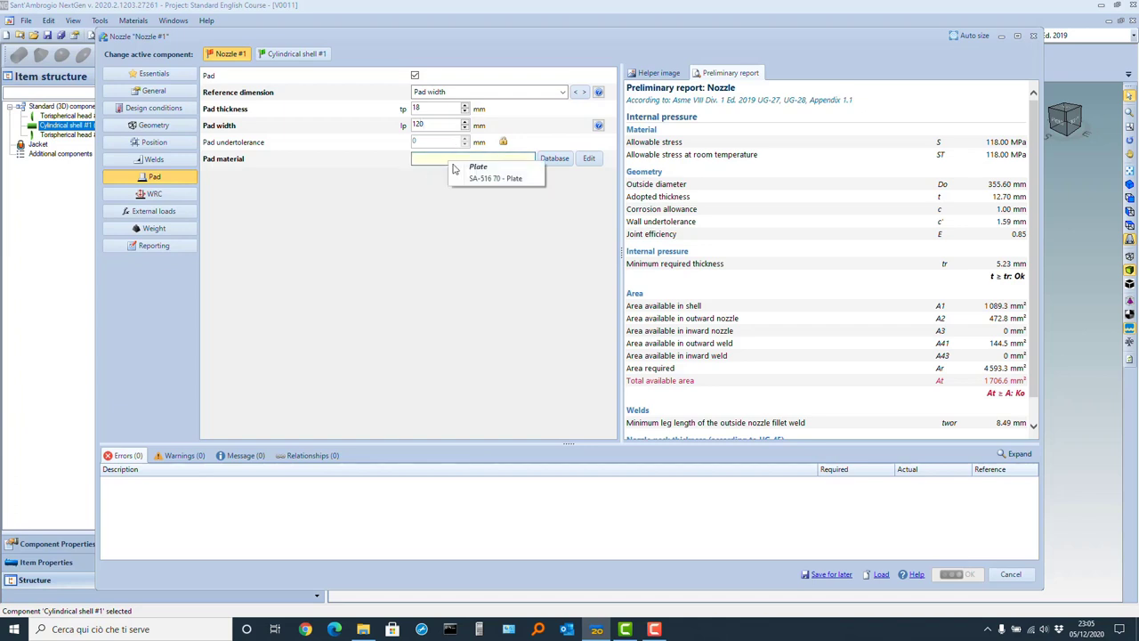
pyautogui.click(469, 176)
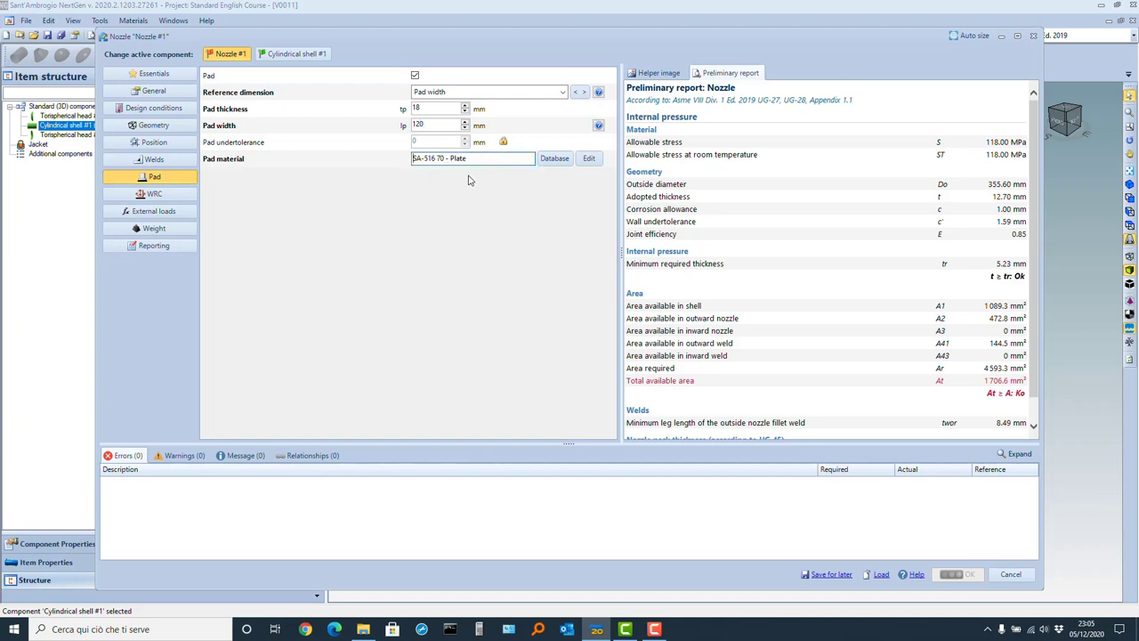
# Set the leg of the pad-to-wall fillet weld to 13 mm
pyautogui.click(156, 161)
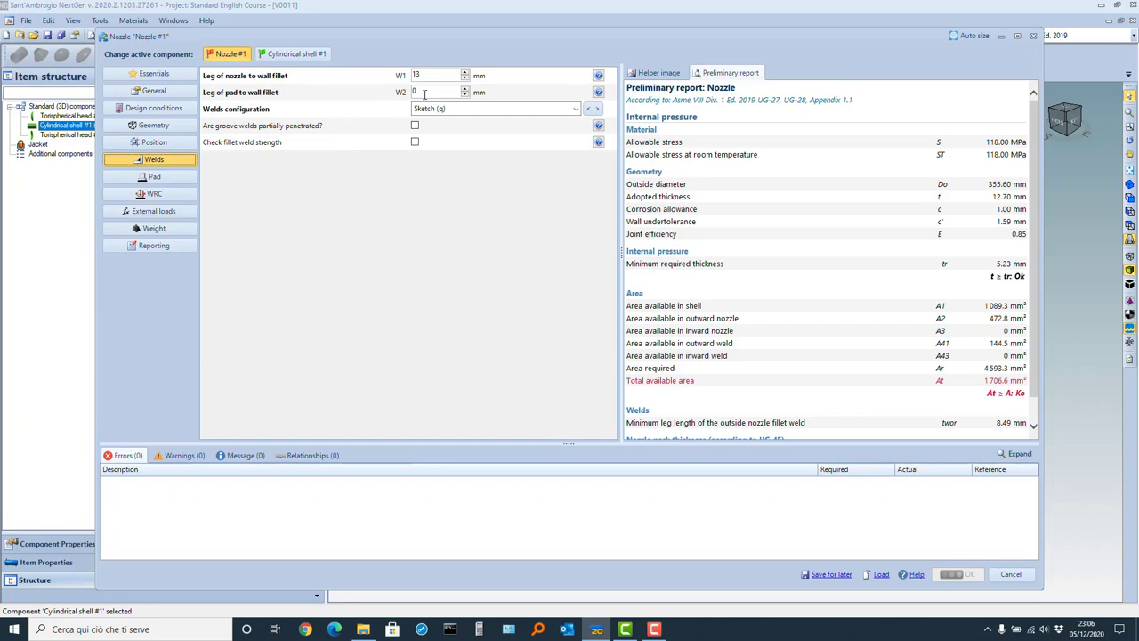
pyautogui.moveTo(425, 94); pyautogui.dragTo(402, 92)
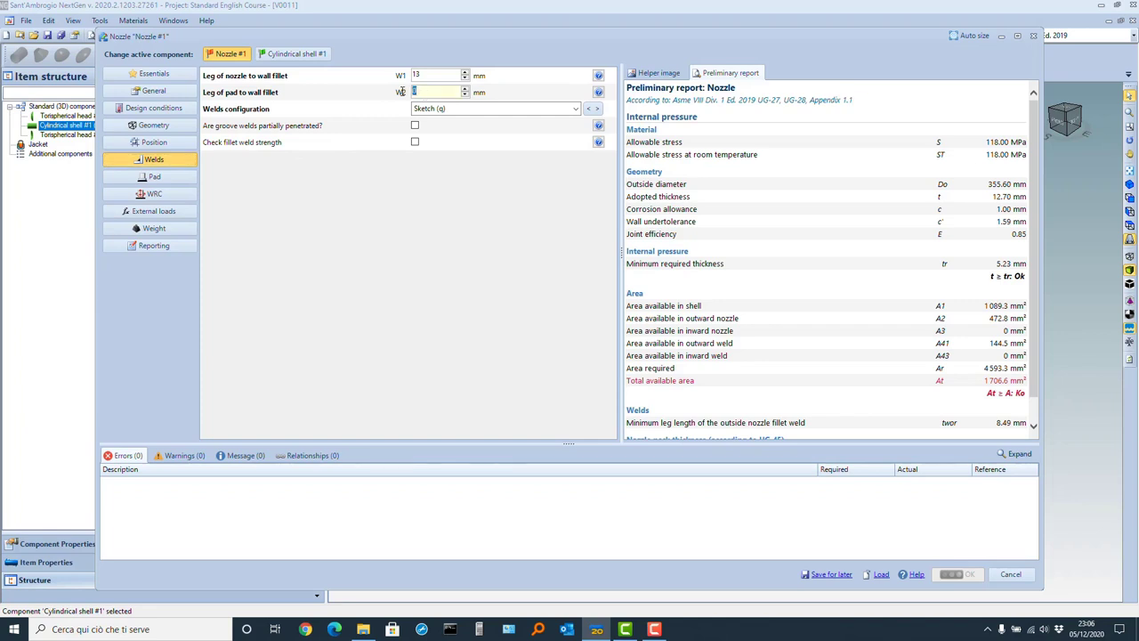
pyautogui.write('13')
pyautogui.press('Tab')
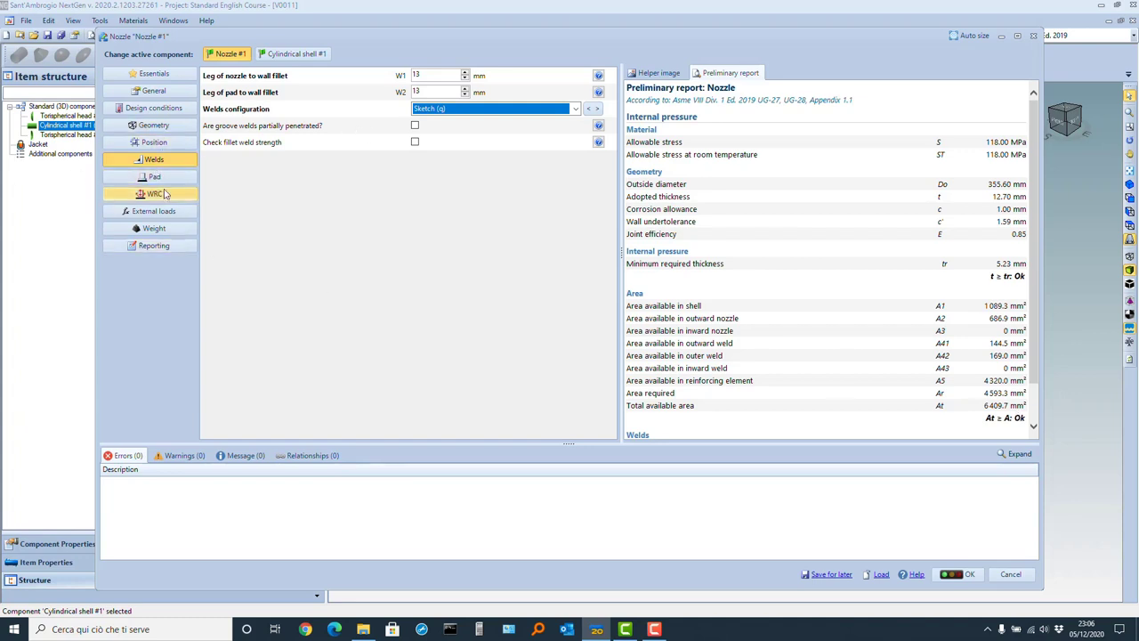
# Reduce the reinforcing pad's width to 100 mm and accept the nozzle
pyautogui.click(155, 176)
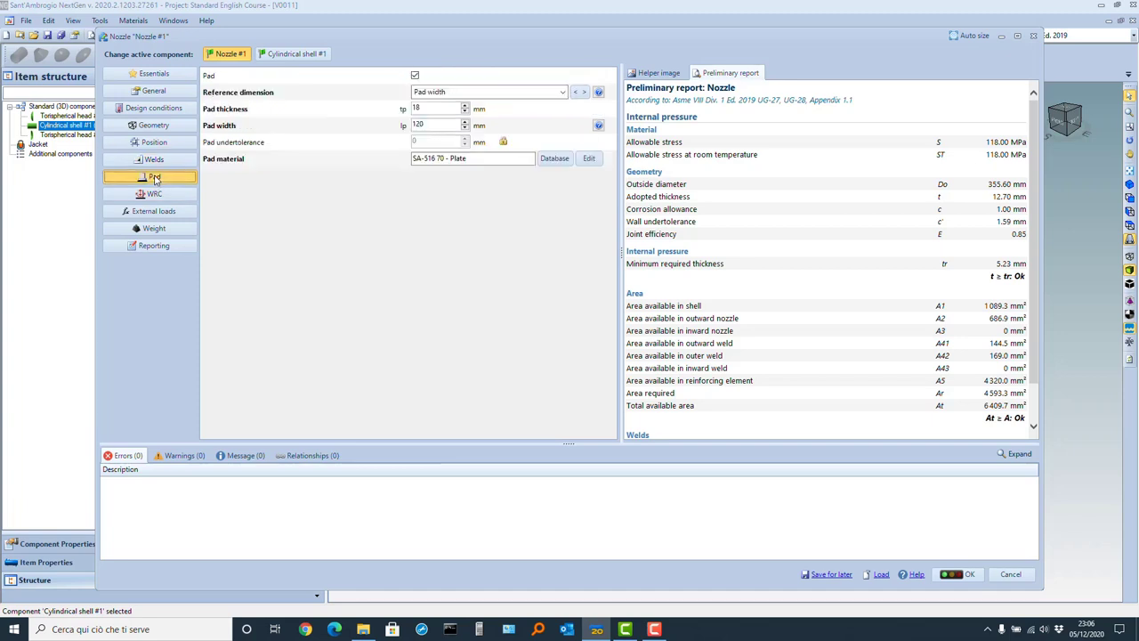
pyautogui.doubleClick(445, 126)
pyautogui.write('100')
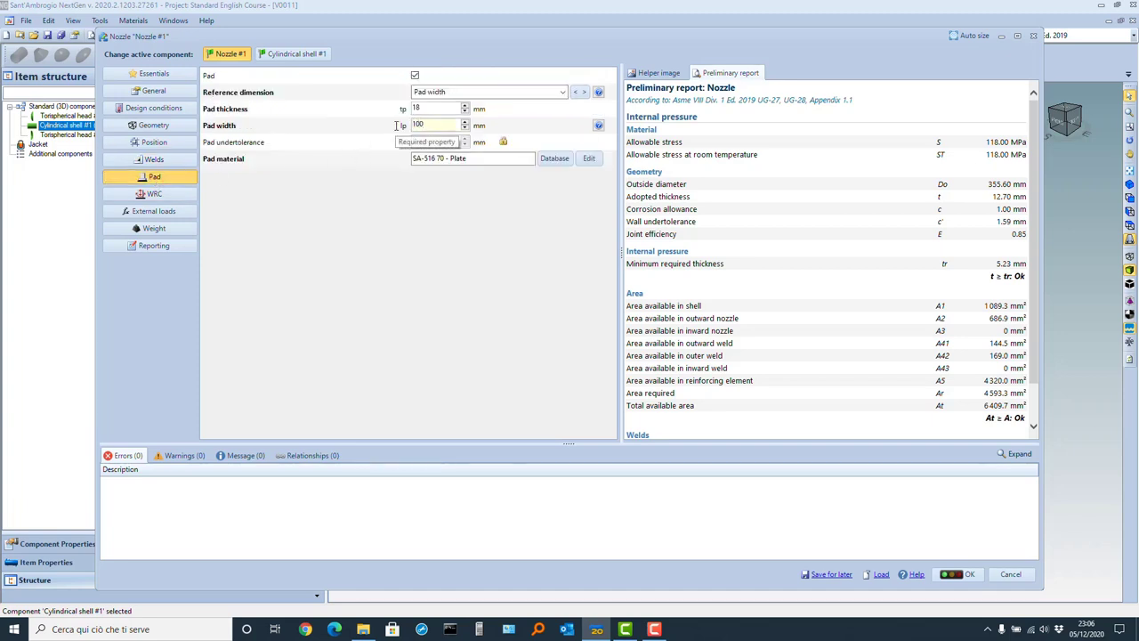
pyautogui.hotkey('shift', 'Tab')
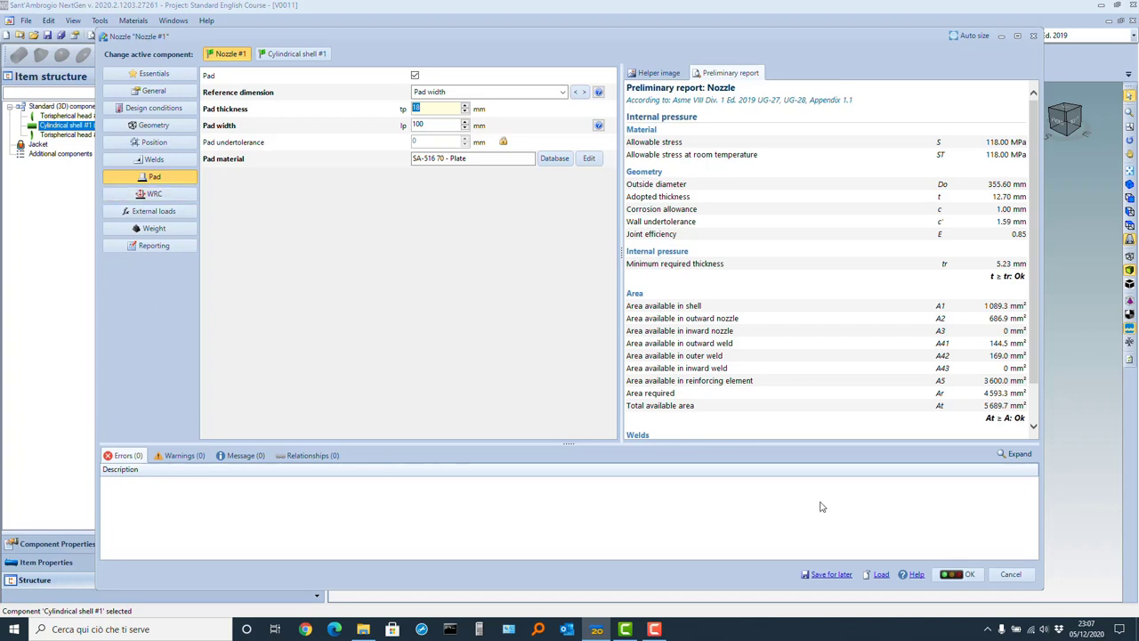
pyautogui.click(967, 575)
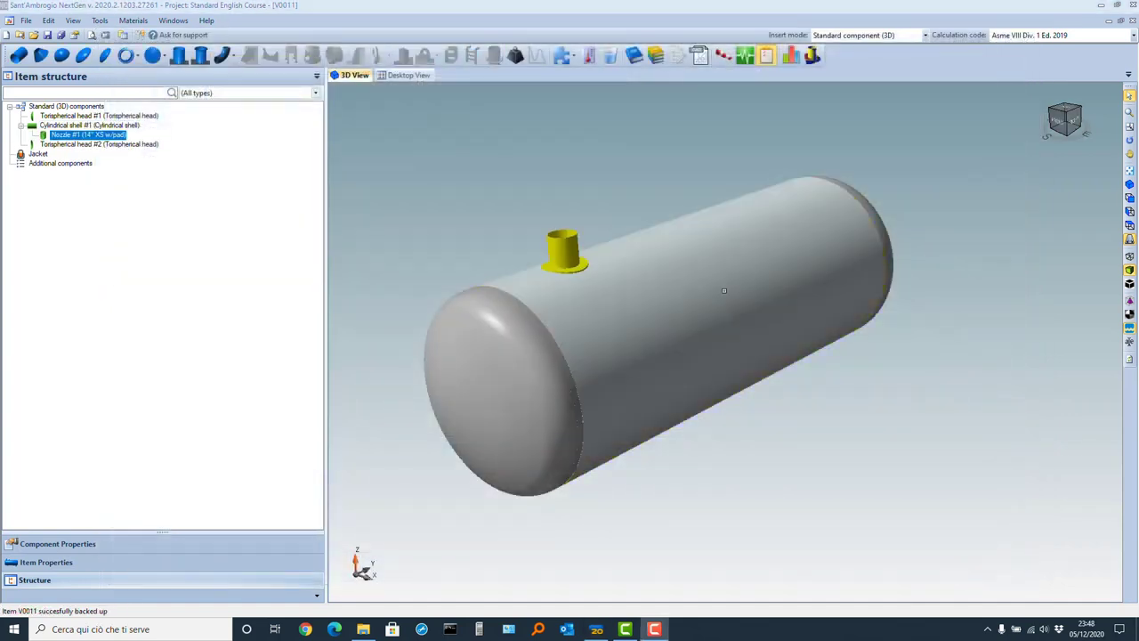
# Add a Long Welding Neck flange to the cylindrical shell and set its length to 500 mm
pyautogui.click(723, 290)
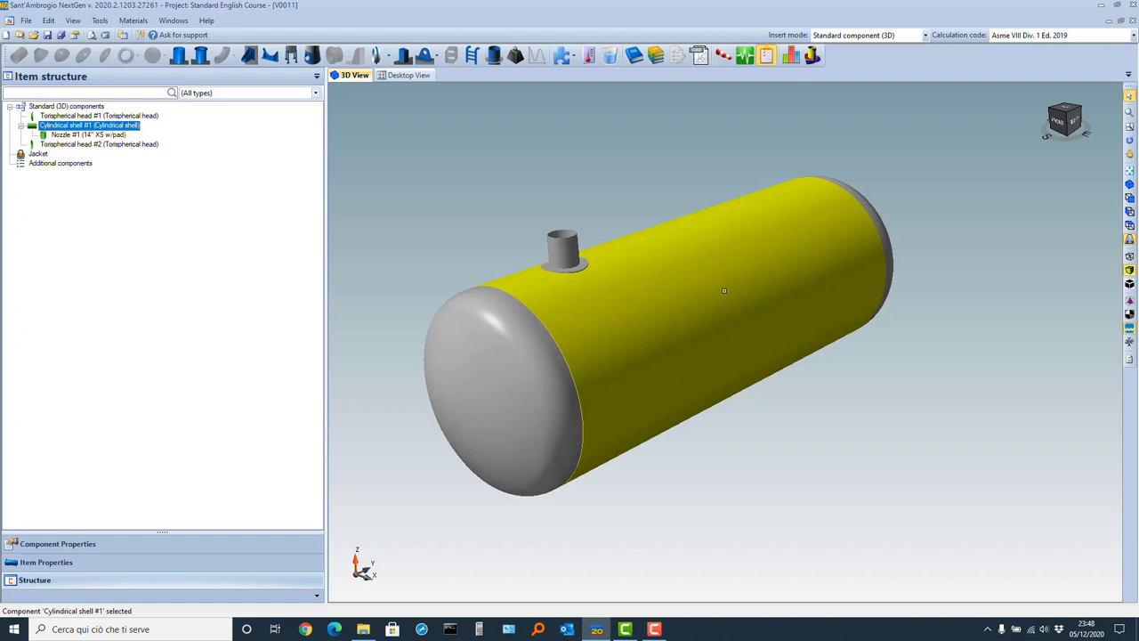
pyautogui.click(199, 57)
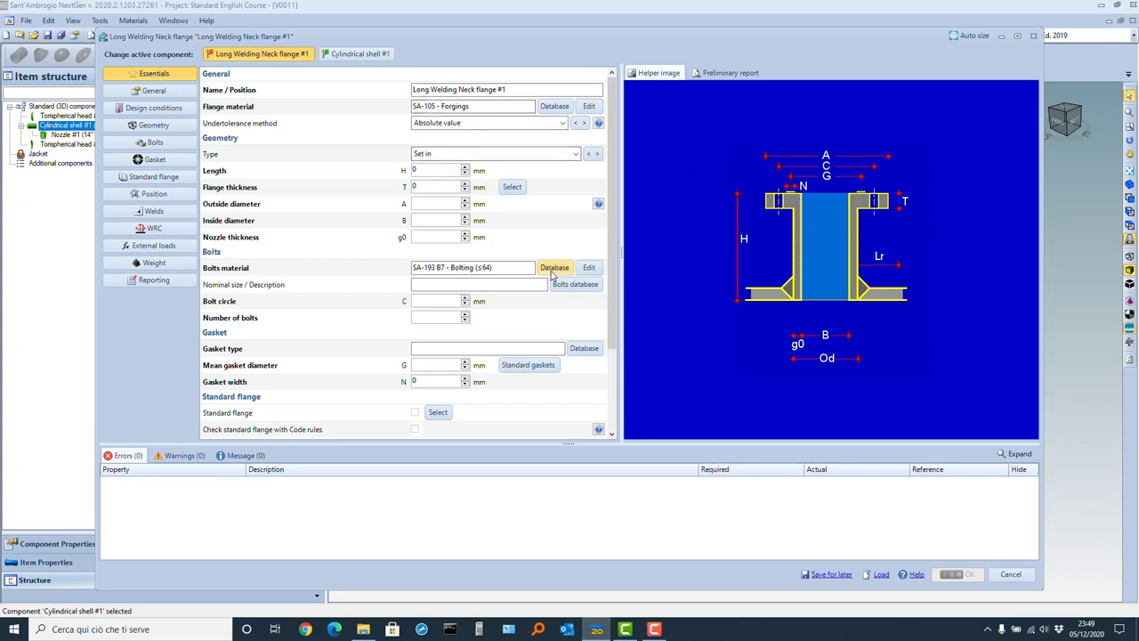
pyautogui.moveTo(428, 170); pyautogui.dragTo(396, 169)
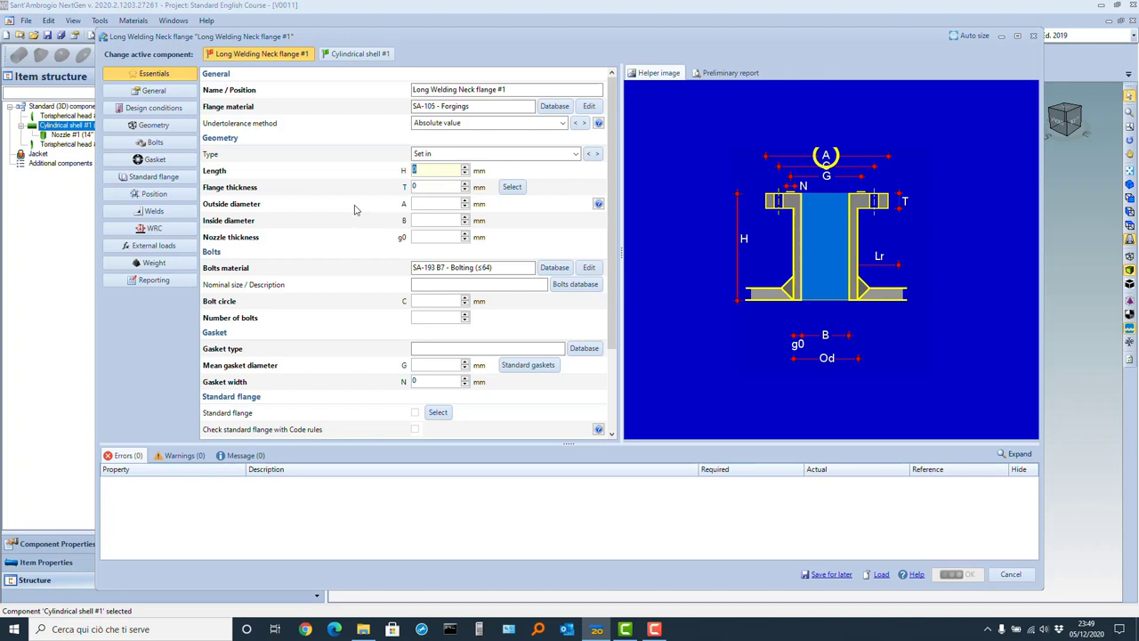
pyautogui.write('500')
# Assign the ANSI B16 standard flange, rating 300, 14", ASME B16.5 2013, and disable its bolts and gasket validation
pyautogui.click(177, 182)
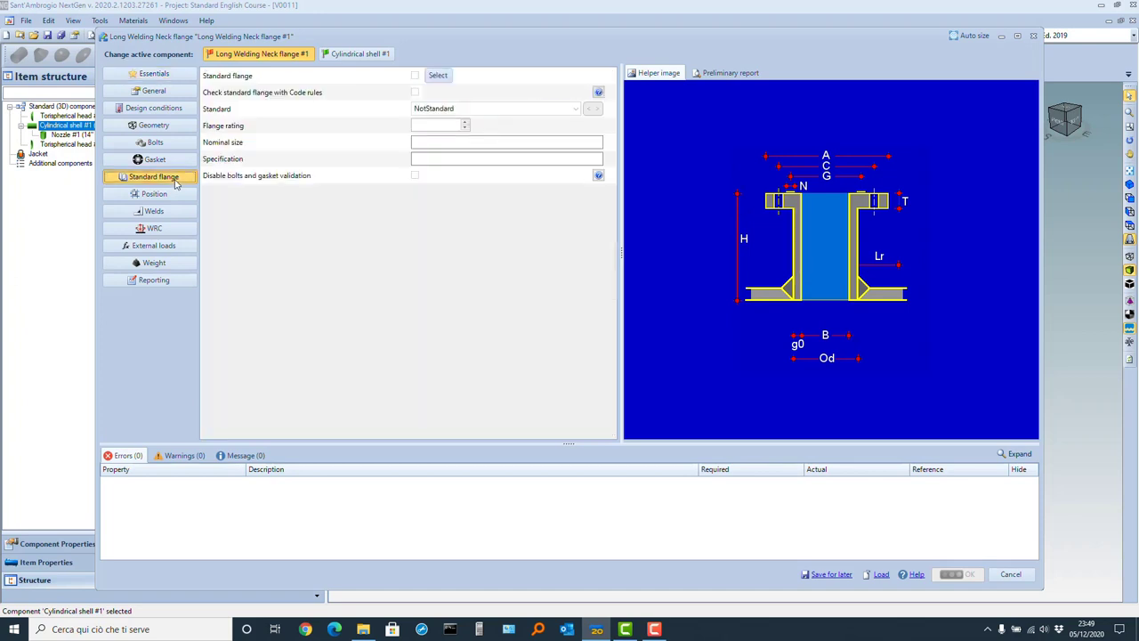
pyautogui.click(438, 75)
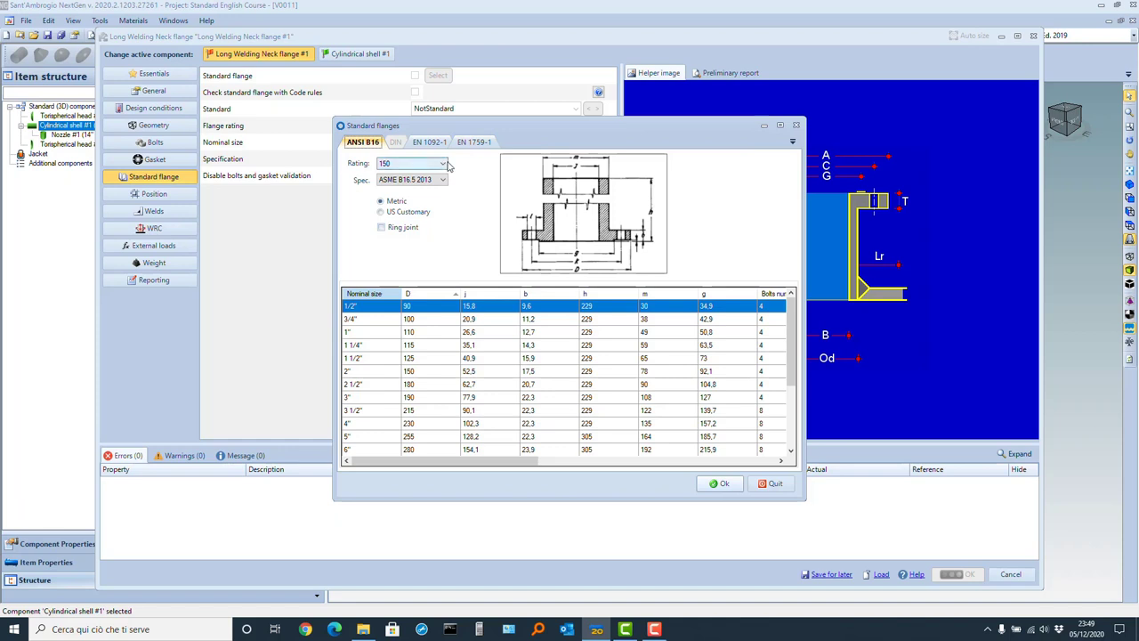
pyautogui.click(443, 164)
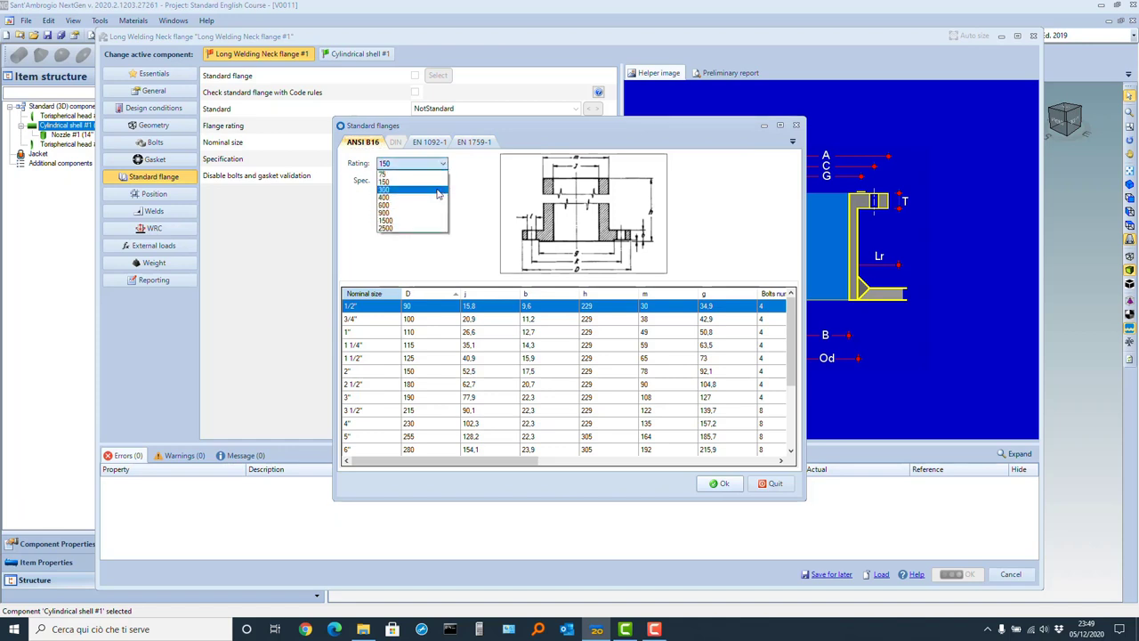
pyautogui.click(438, 194)
pyautogui.scroll(-3, 448, 303)
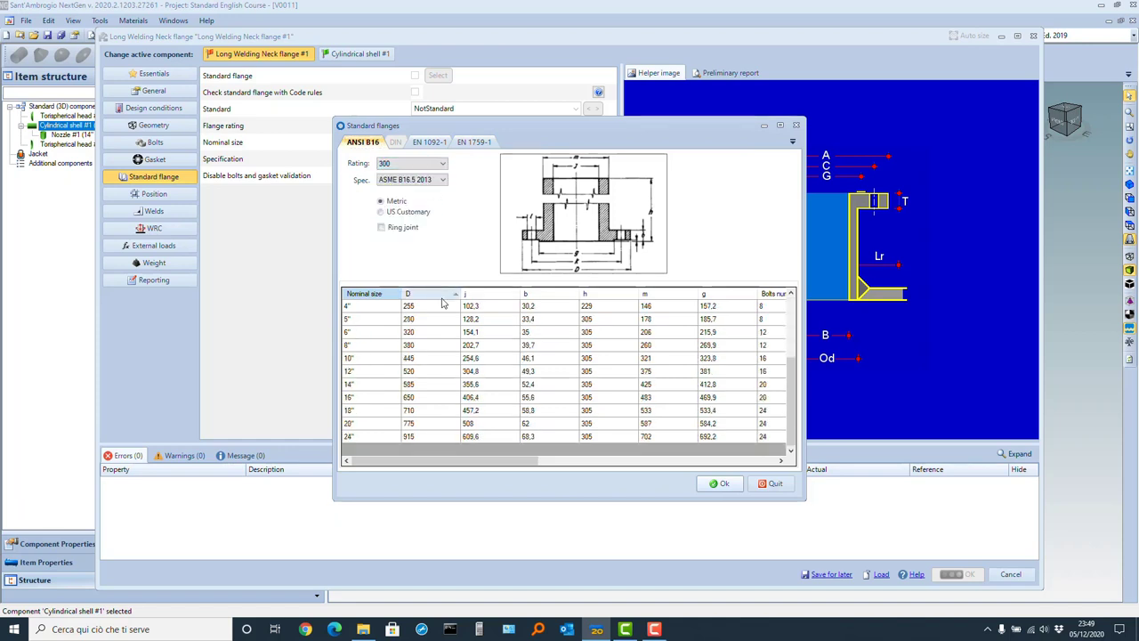
pyautogui.doubleClick(385, 388)
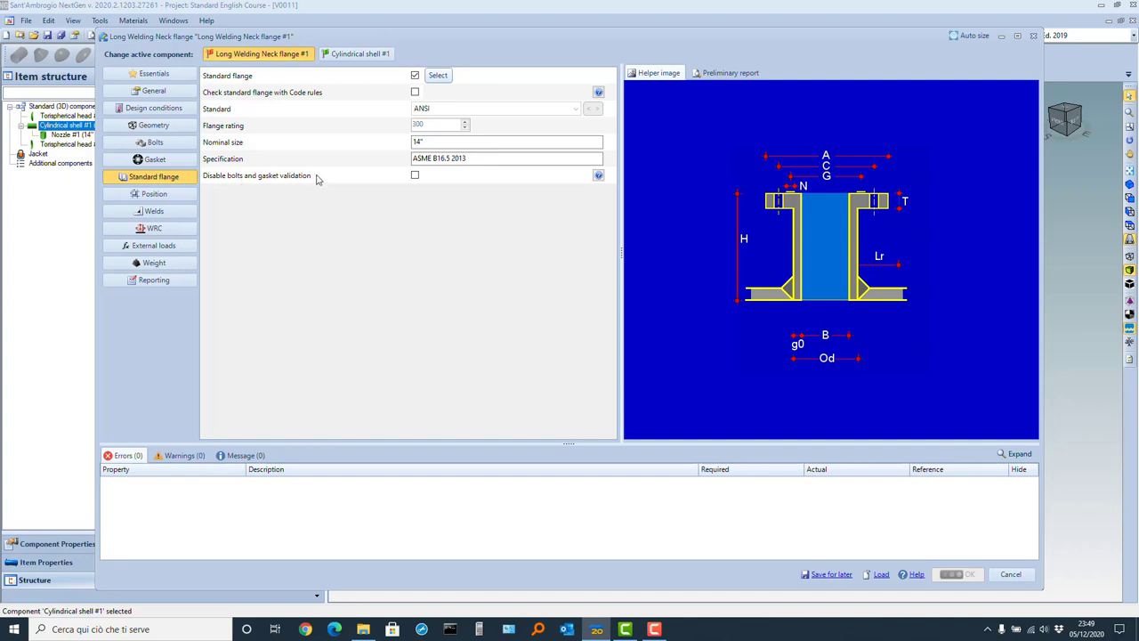
pyautogui.click(415, 177)
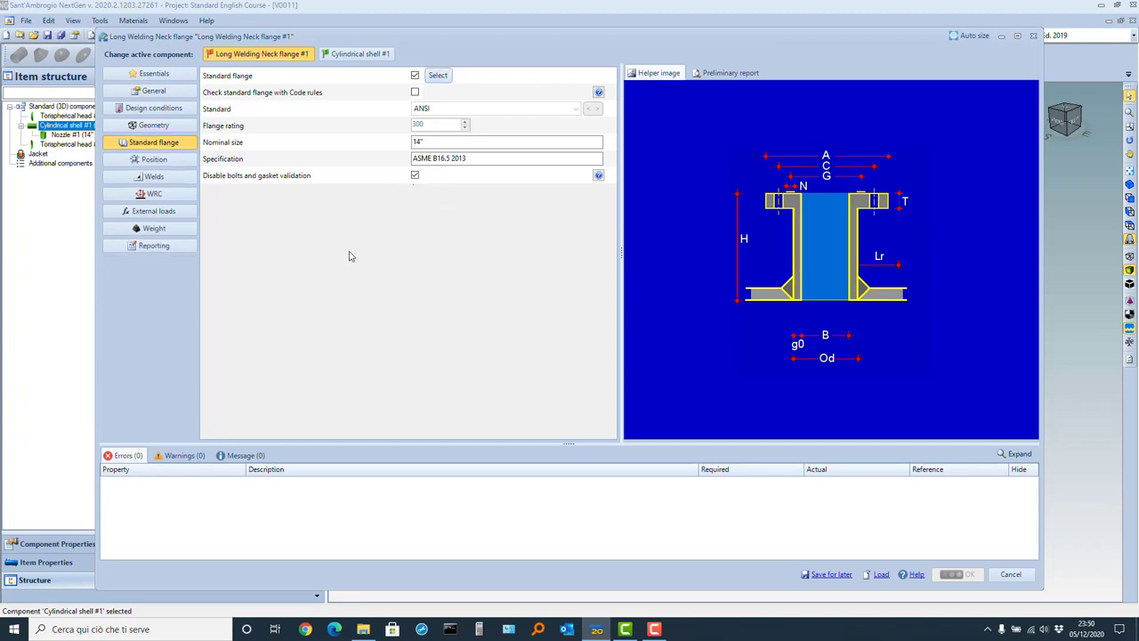
# Position the Long Welding Neck flange with an offset of 3000 mm from the shell border
pyautogui.click(154, 159)
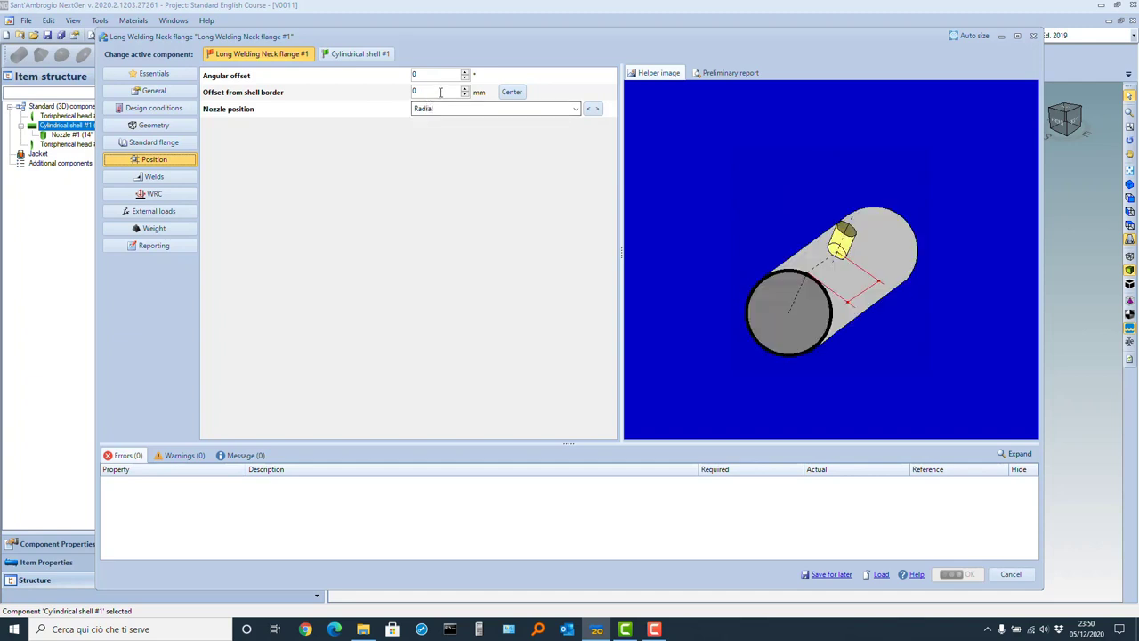
pyautogui.click(440, 92)
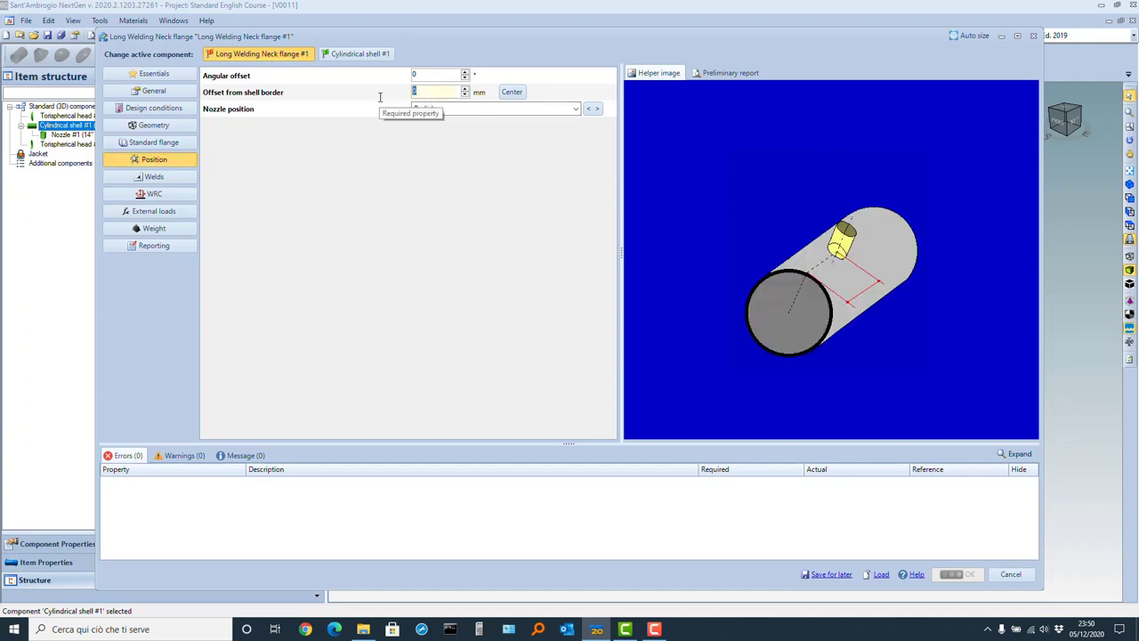
pyautogui.write('3000')
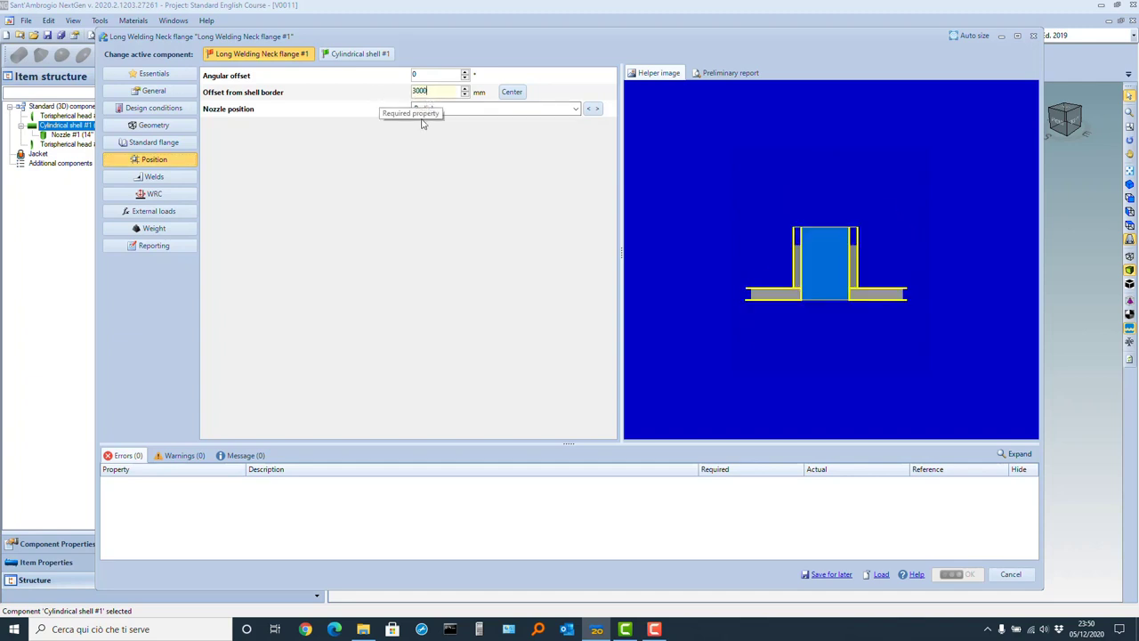
# Set the flange's nozzle-to-wall fillet leg to 15 mm and its fillet welds area to 225 mm²
pyautogui.click(185, 180)
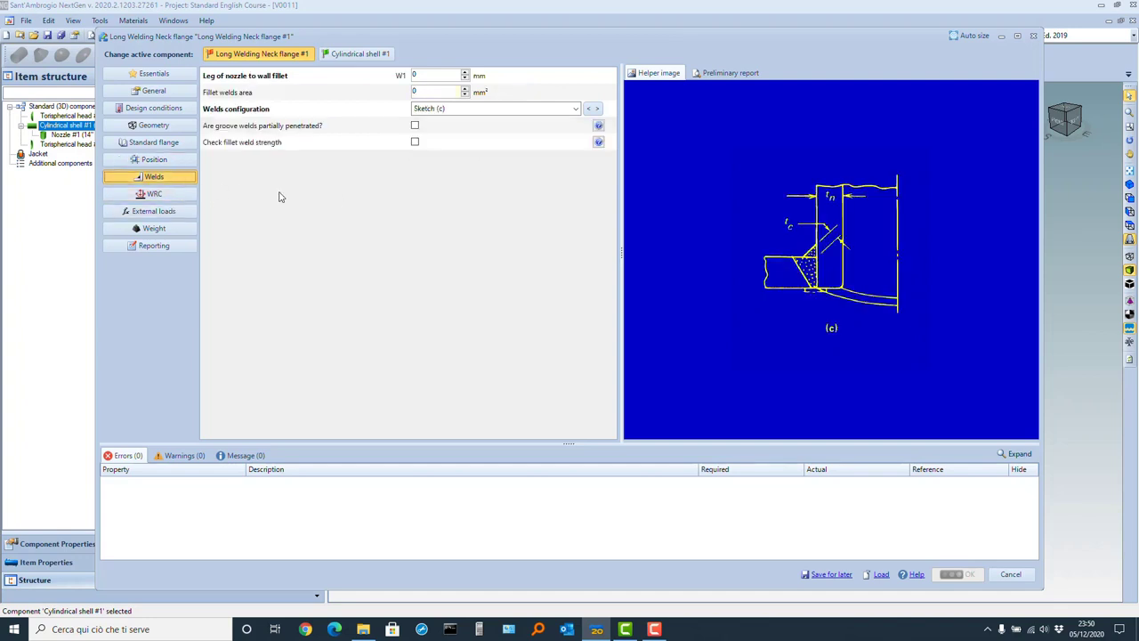
pyautogui.click(433, 75)
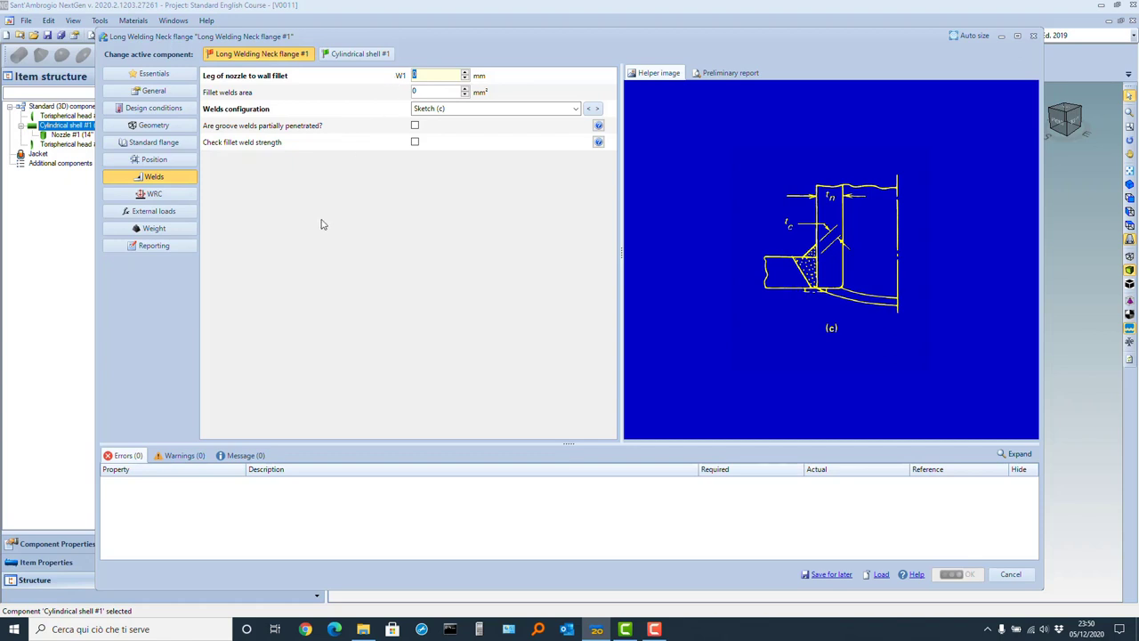
pyautogui.write('15')
pyautogui.click(413, 93)
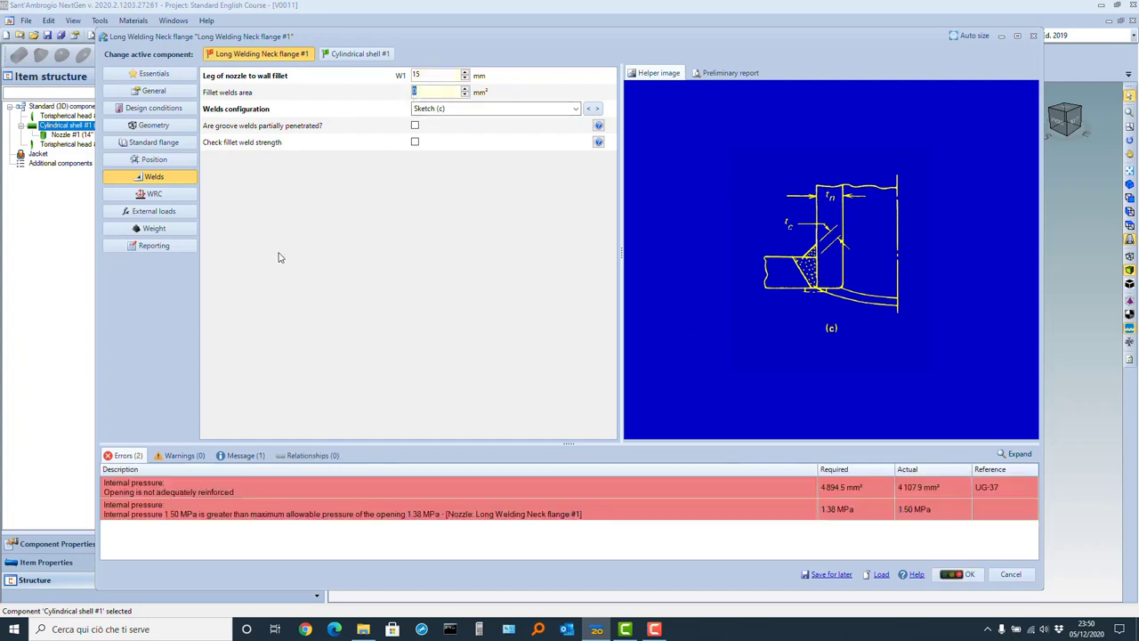
pyautogui.write('225')
pyautogui.press('Tab')
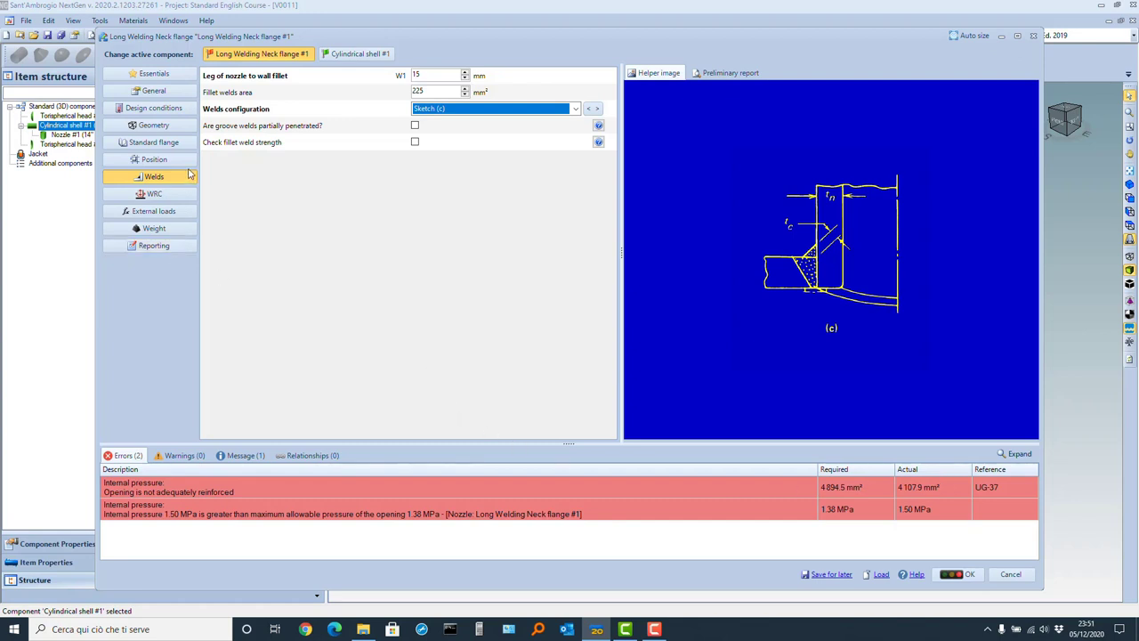
# Apply the Section VIII Division 2 rules (Code Case 2695) to the Long Welding Neck flange and accept it
pyautogui.click(153, 126)
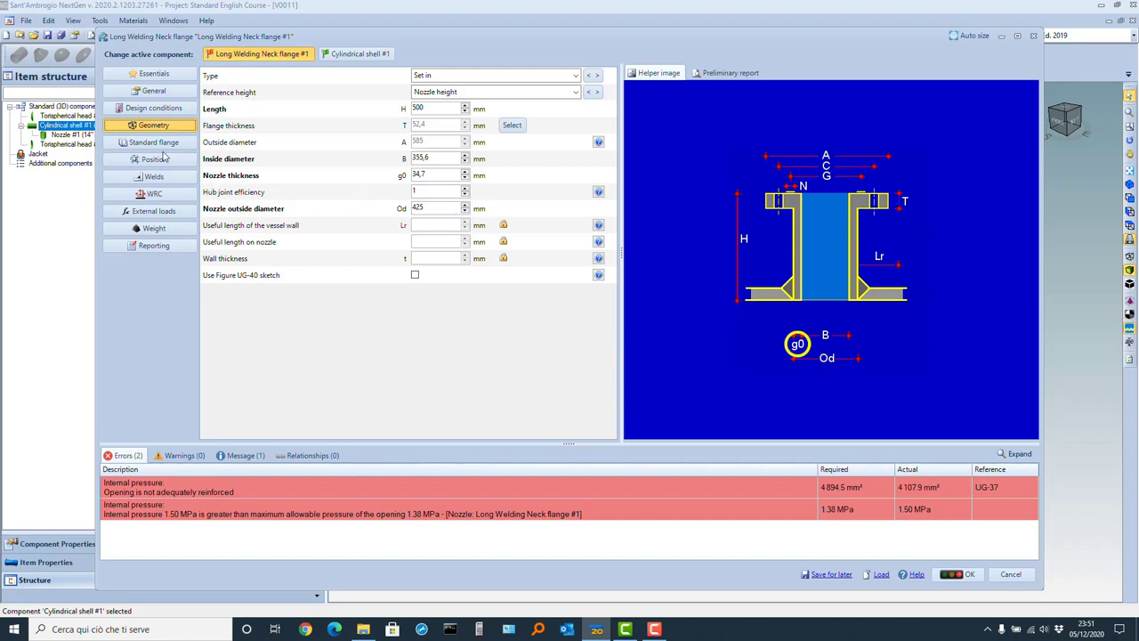
pyautogui.click(162, 76)
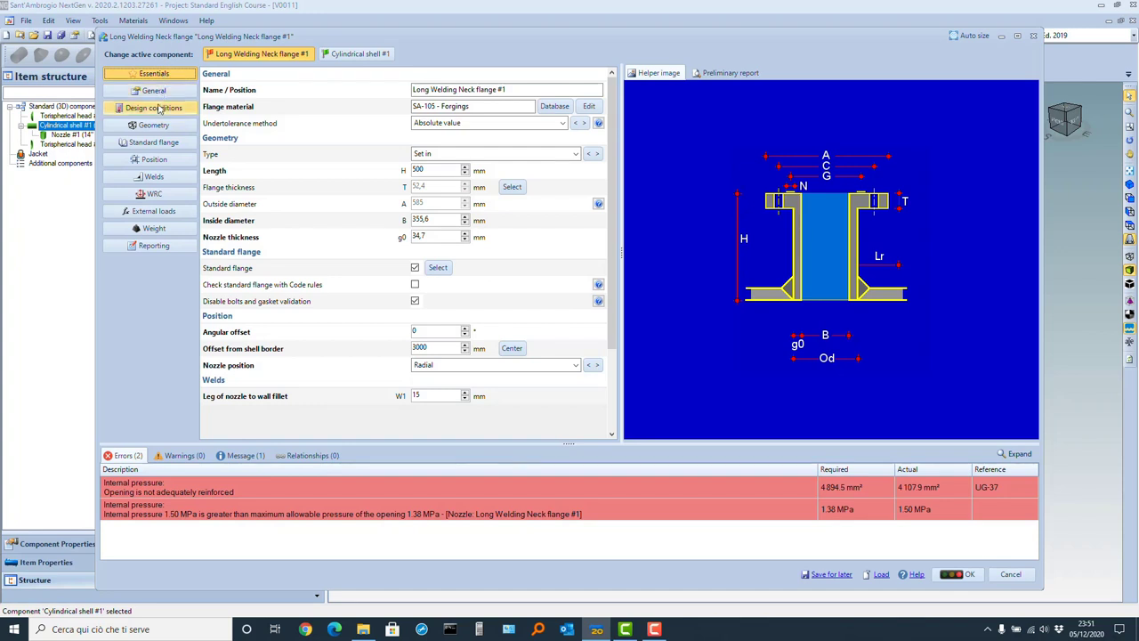
pyautogui.click(158, 92)
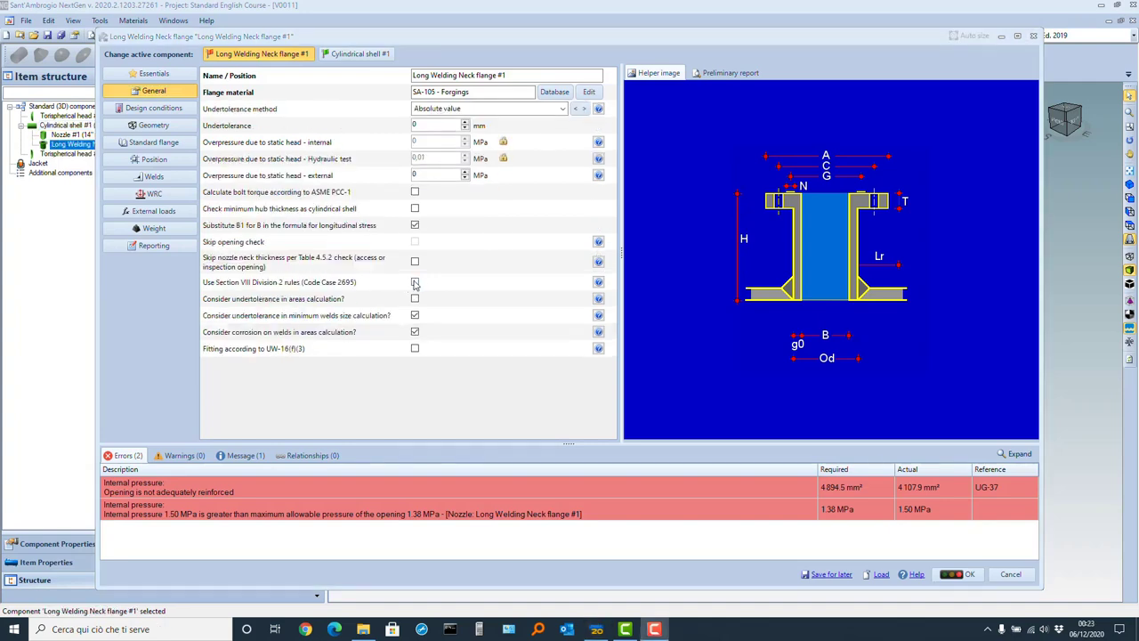
pyautogui.click(415, 282)
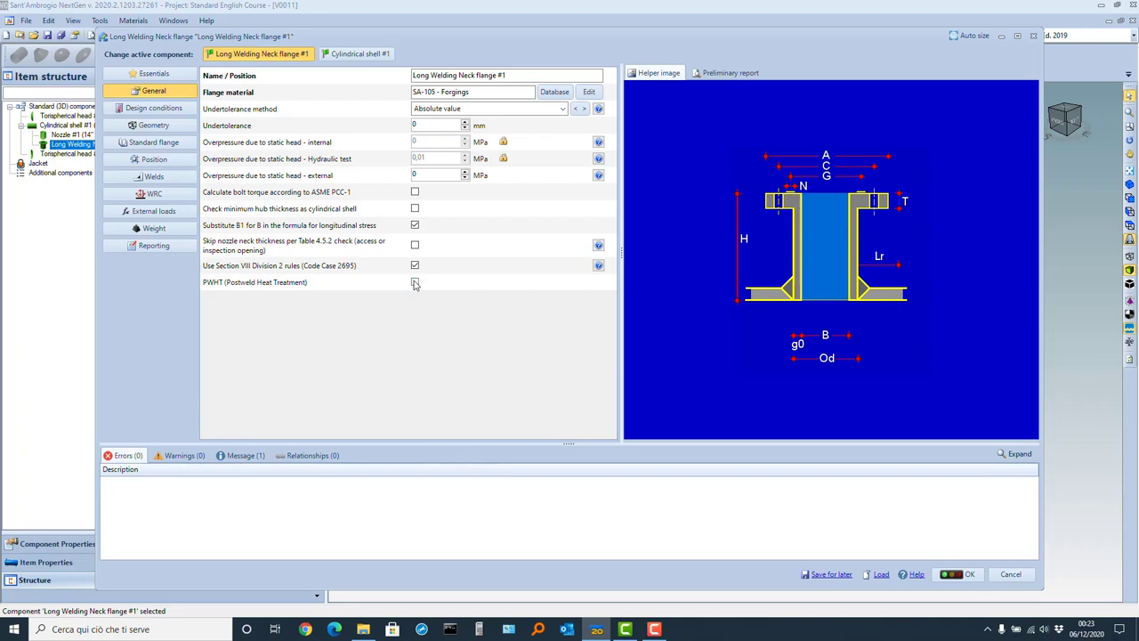
pyautogui.click(969, 574)
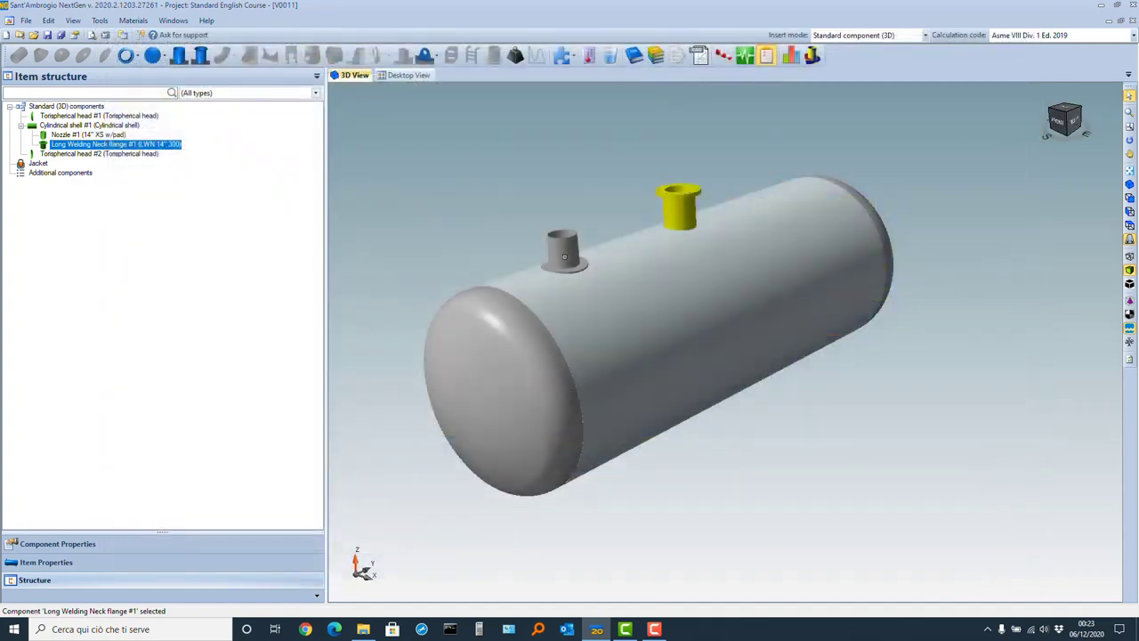
# Enable the Section VIII Division 2 rules (Code Case 2695) for the 14" nozzle and remove its reinforcing pad
pyautogui.click(562, 256)
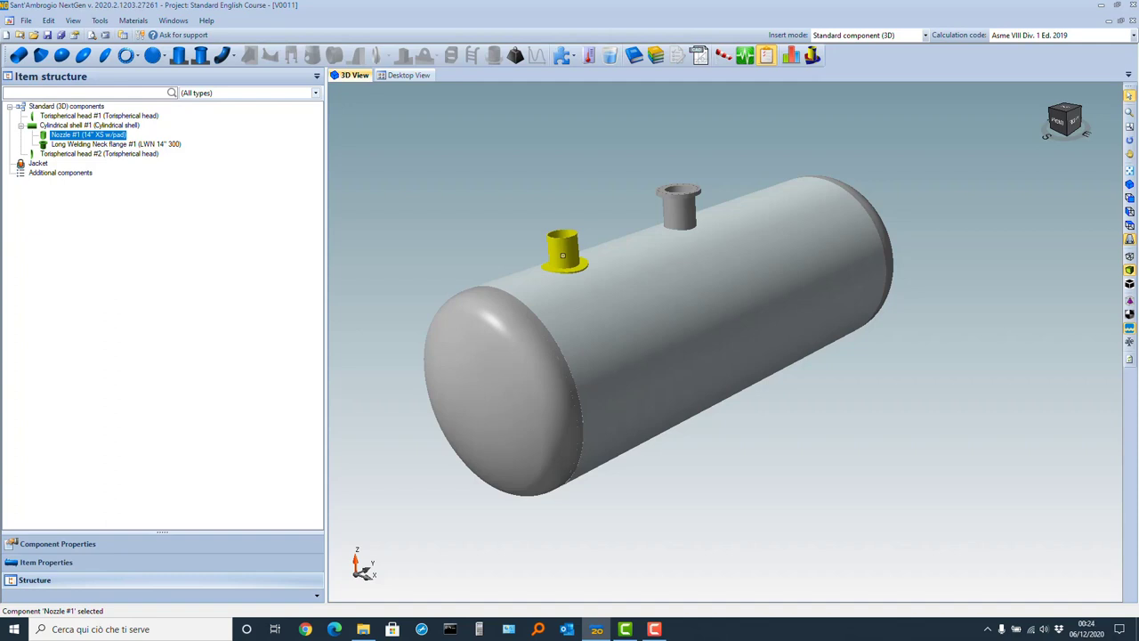
pyautogui.doubleClick(562, 255)
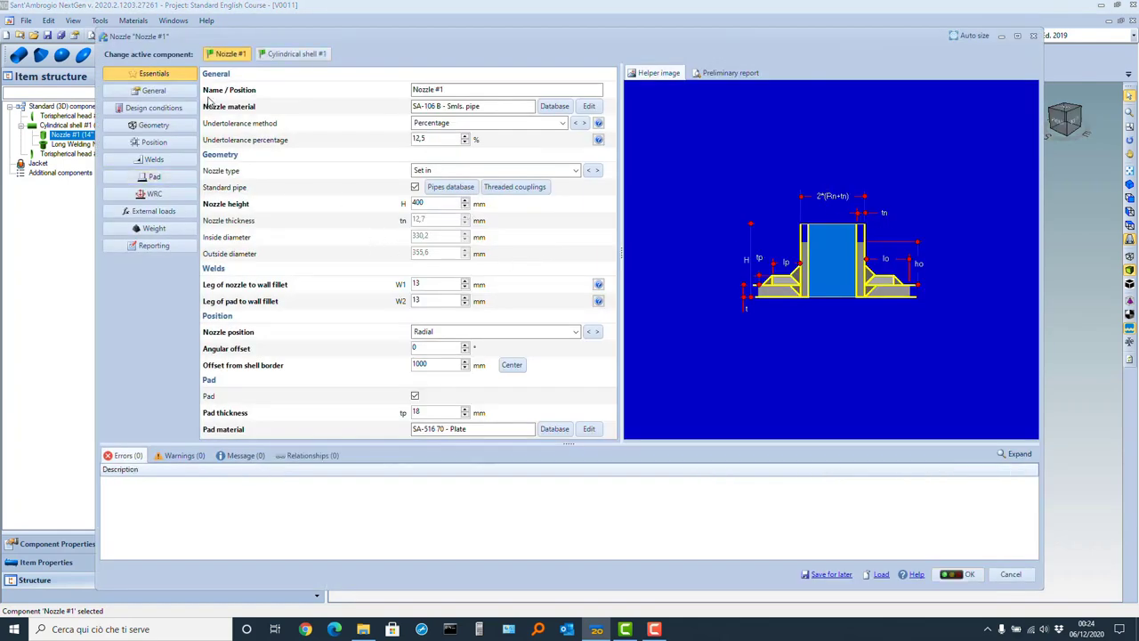
pyautogui.click(155, 92)
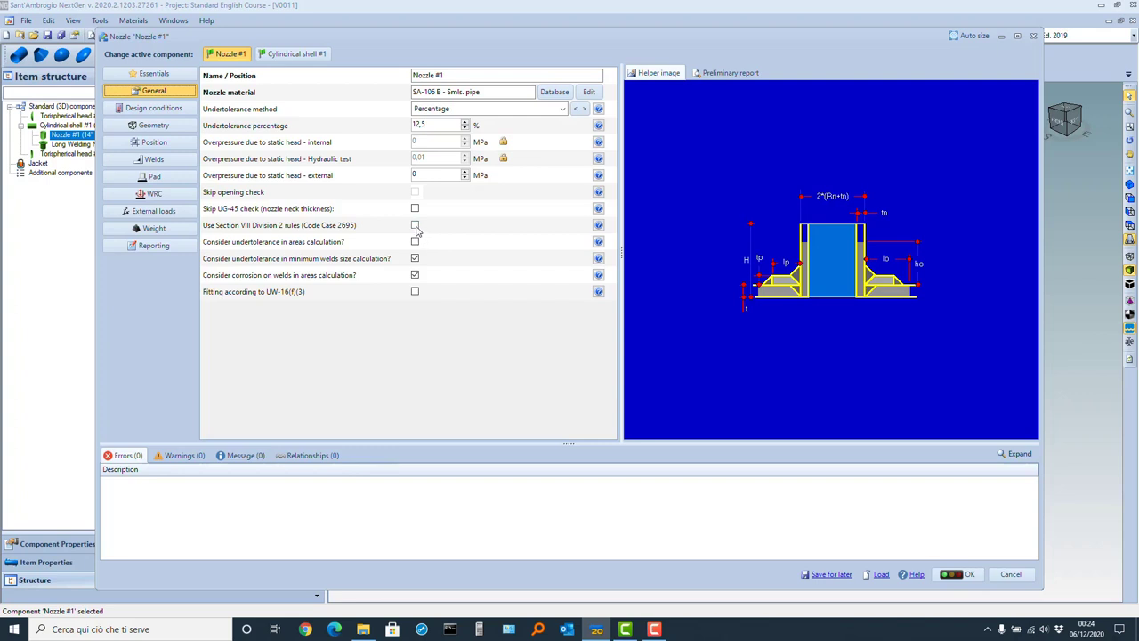
pyautogui.click(416, 226)
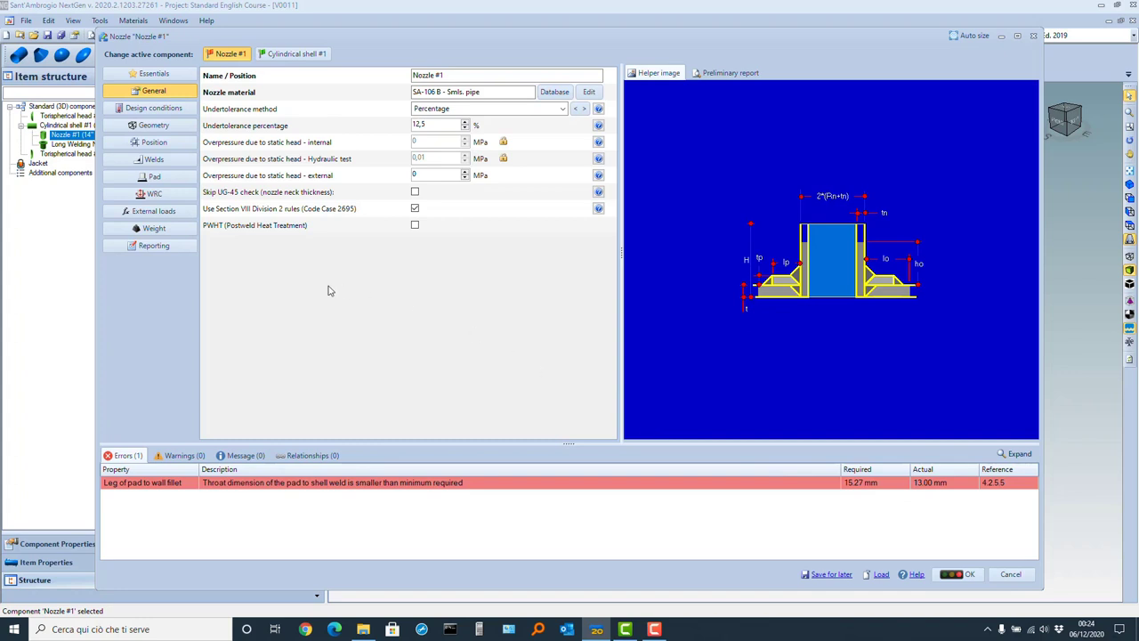
pyautogui.click(155, 177)
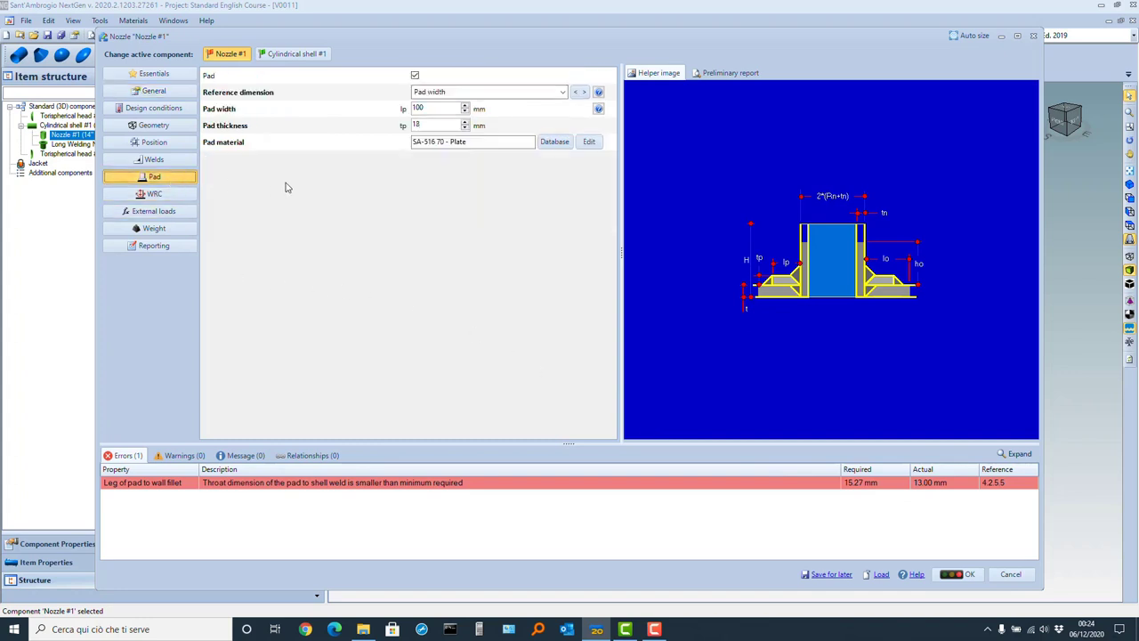
pyautogui.click(415, 76)
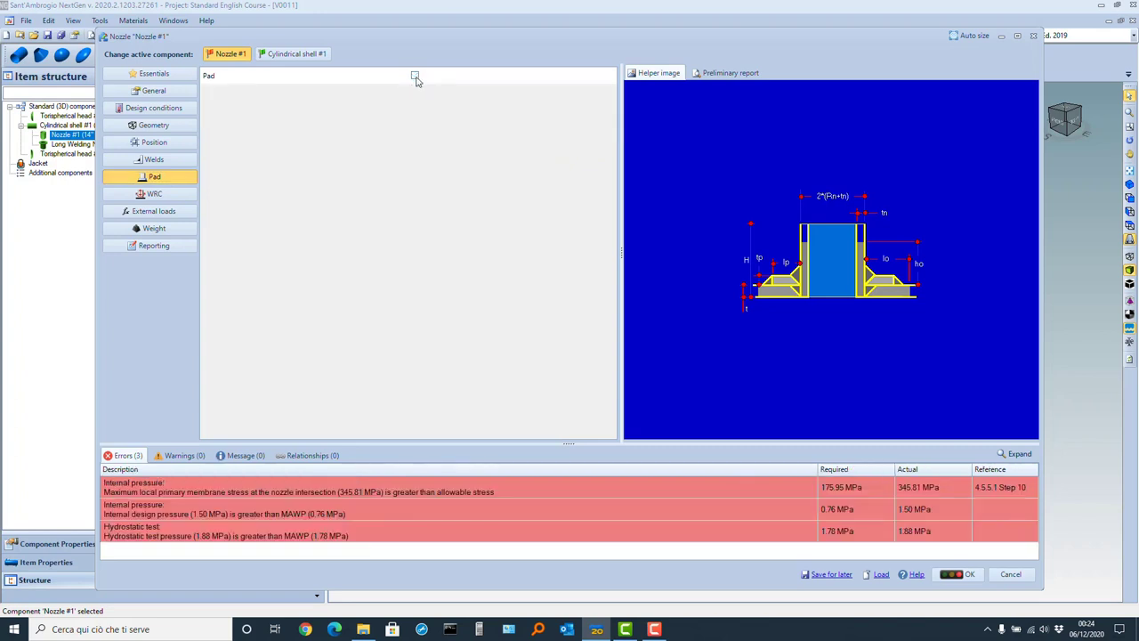
# Set the nozzle-to-wall fillet leg to 16 mm and review the opening, weld and hydrostatic test sections of the preliminary report
pyautogui.click(171, 161)
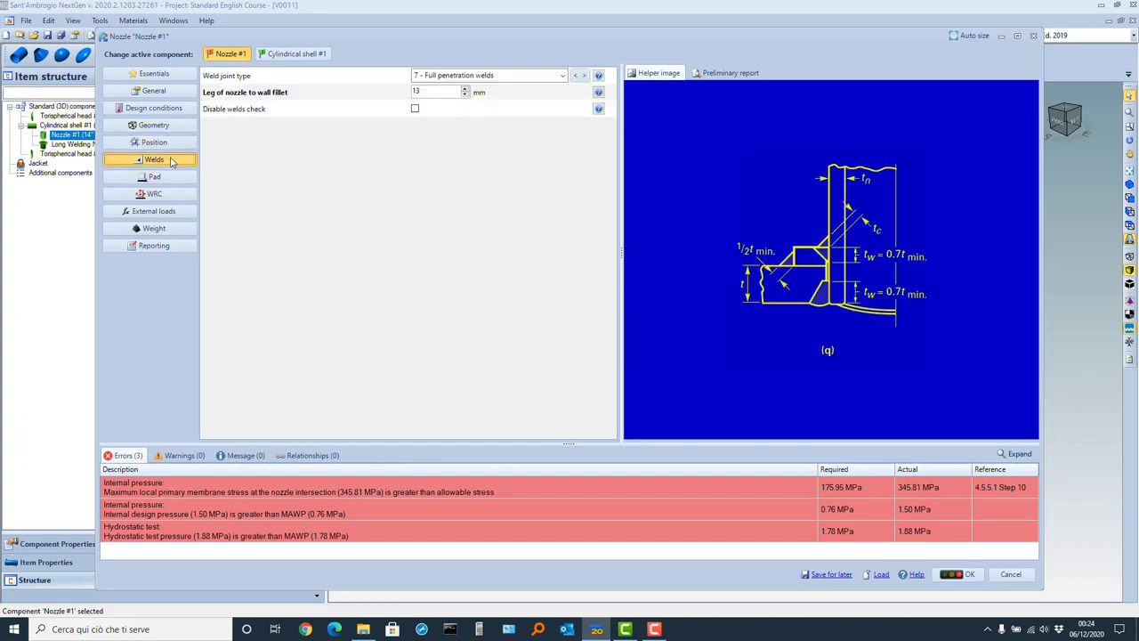
pyautogui.click(415, 91)
pyautogui.write('16')
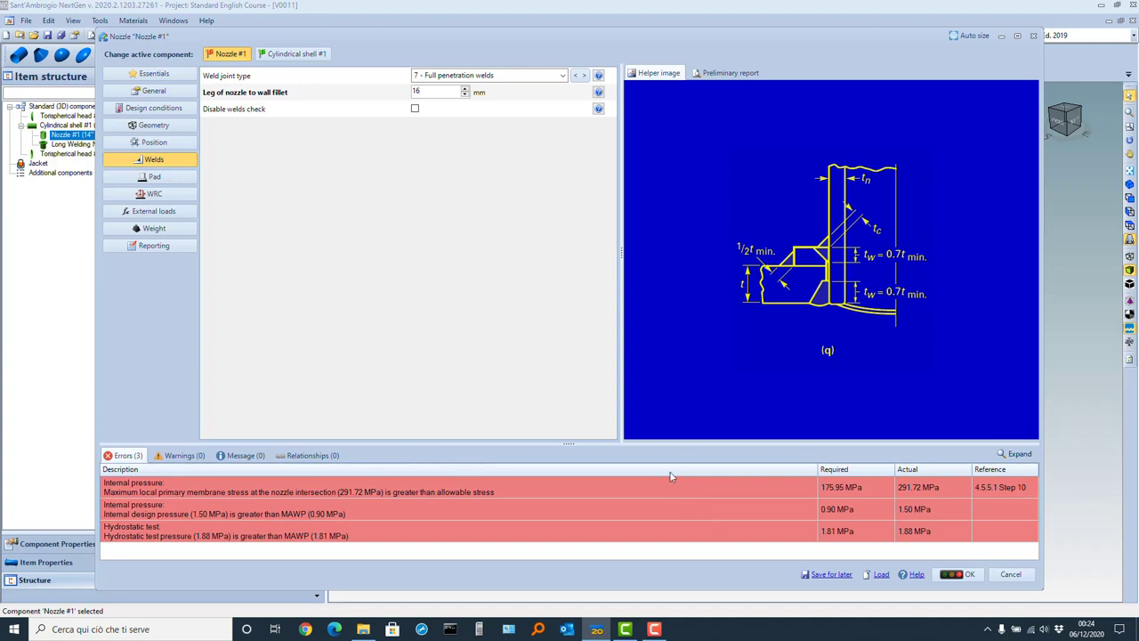
pyautogui.click(723, 75)
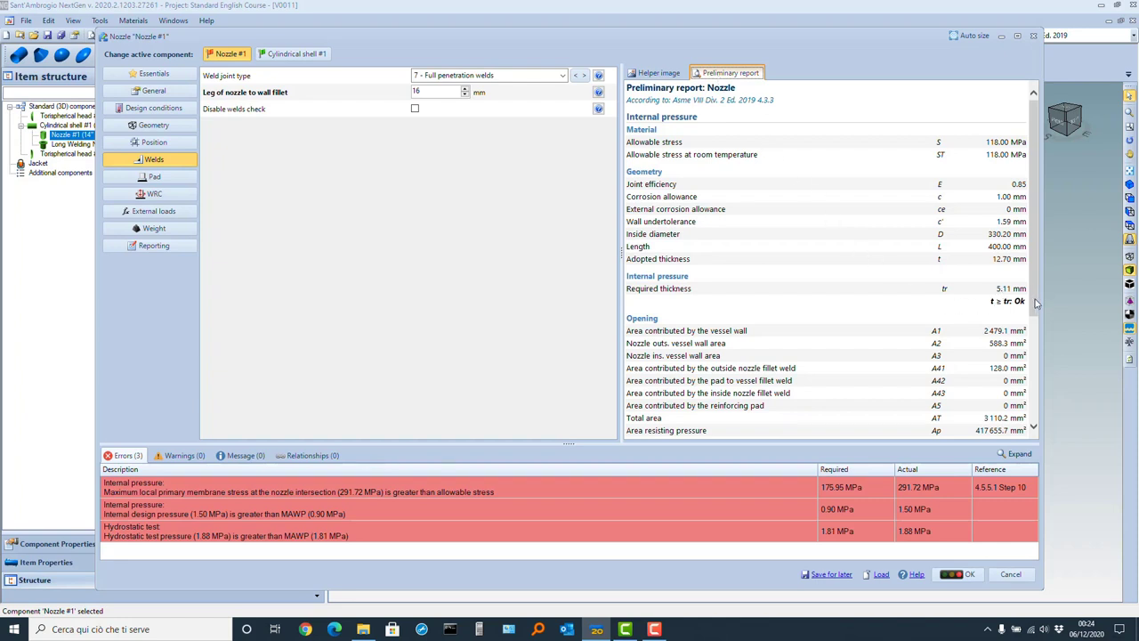
pyautogui.moveTo(1035, 303); pyautogui.dragTo(1050, 417)
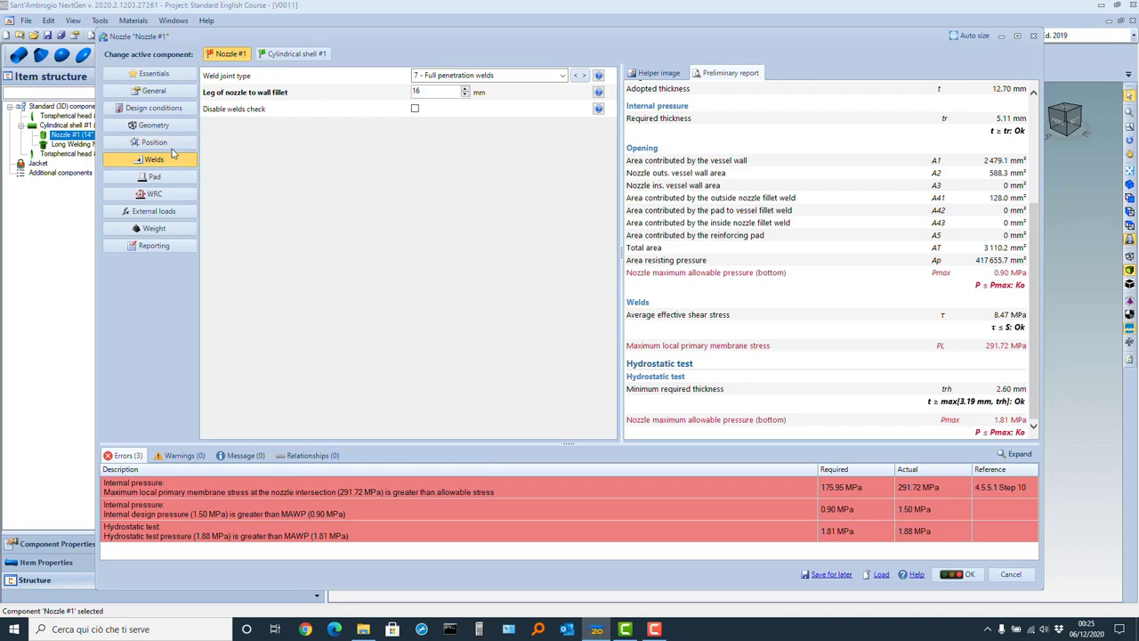
# Restore the nozzle's reinforcing pad with a pad-to-wall fillet leg of 16 mm, and review the preliminary report
pyautogui.click(174, 179)
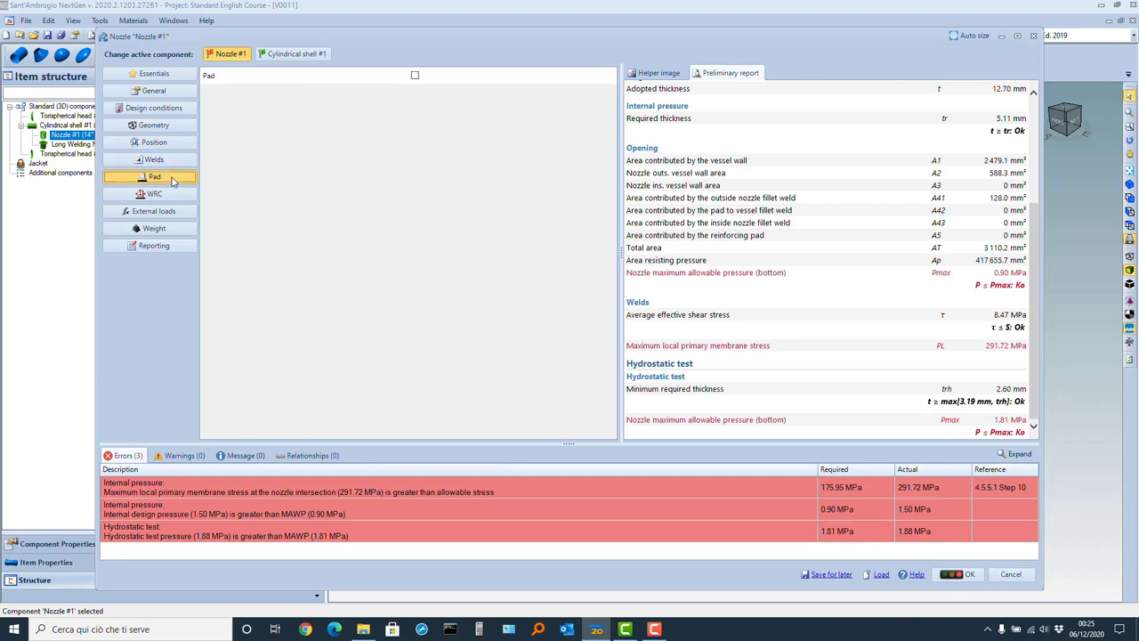
pyautogui.click(415, 76)
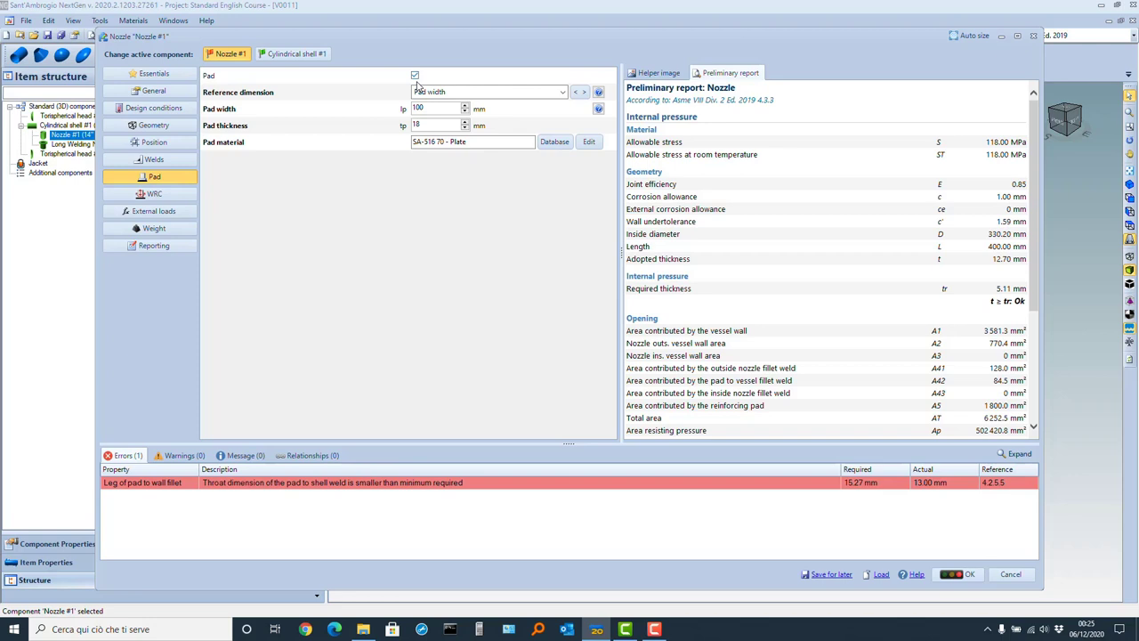
pyautogui.click(171, 162)
pyautogui.moveTo(422, 107); pyautogui.dragTo(389, 107)
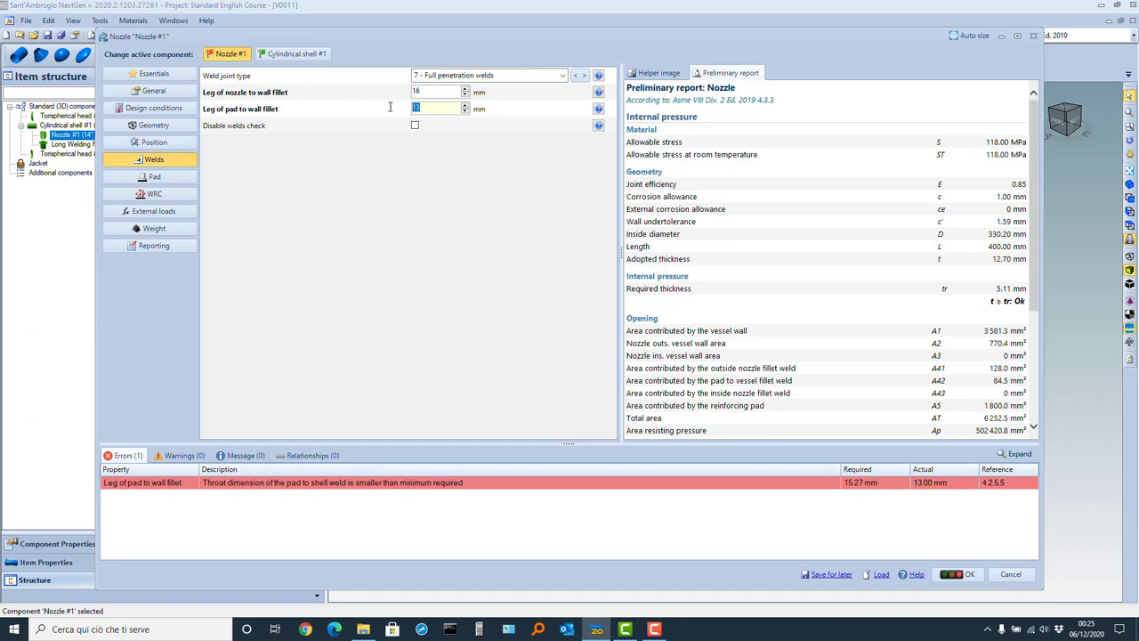
pyautogui.write('16')
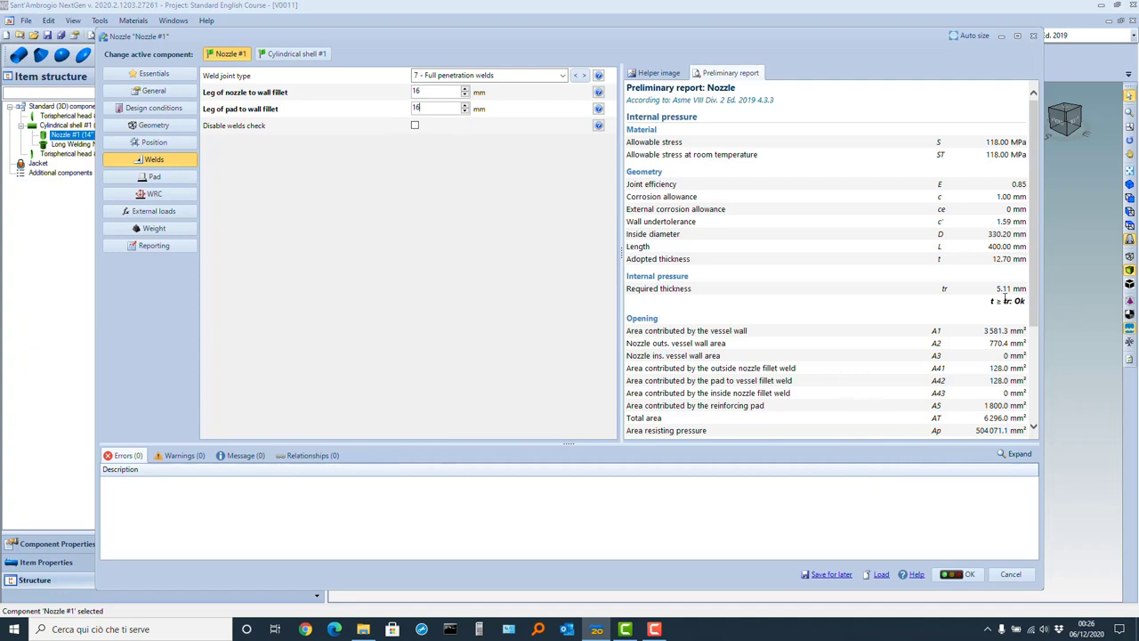
pyautogui.moveTo(1032, 312); pyautogui.dragTo(1046, 425)
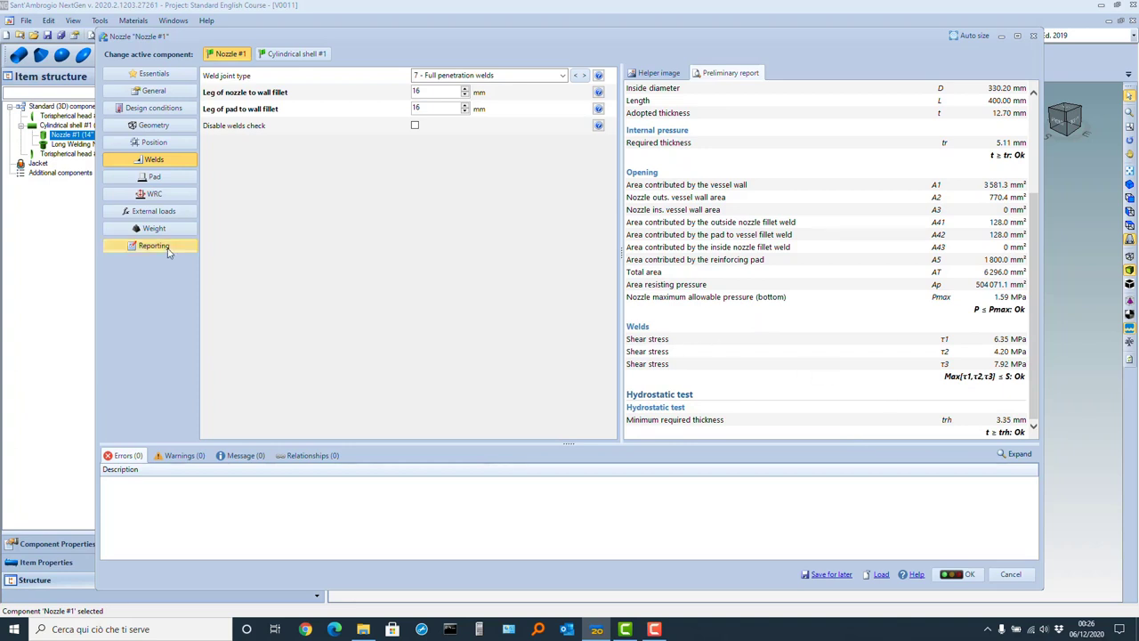
# Switch off the Section VIII Division 2 rules (Code Case 2695) for the nozzle and accept it
pyautogui.click(154, 93)
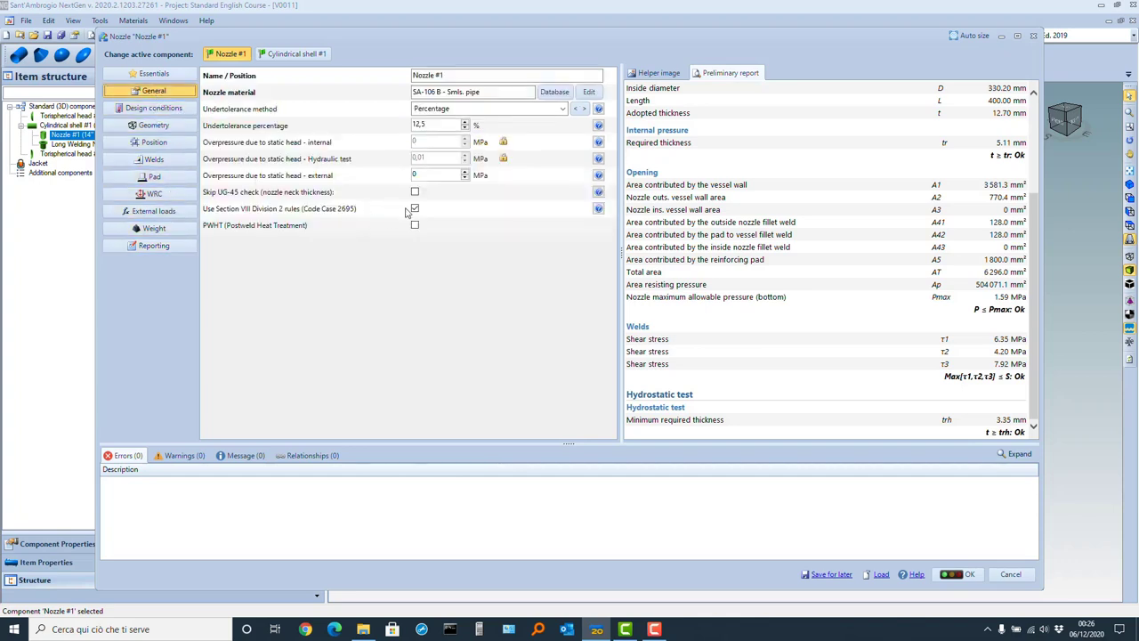
pyautogui.click(415, 209)
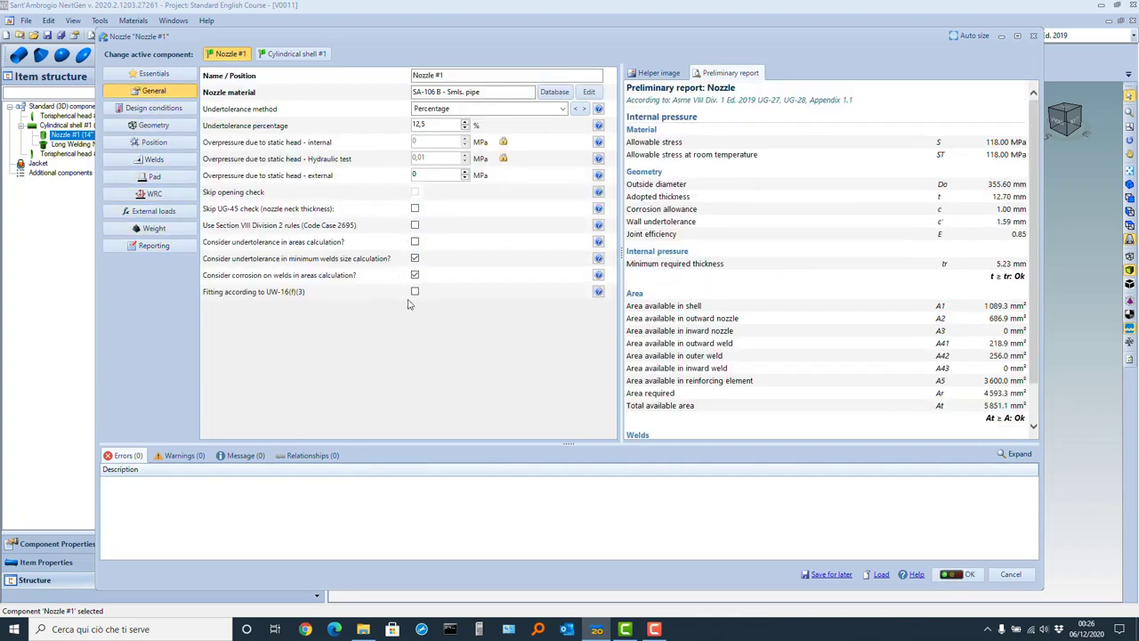
pyautogui.click(967, 575)
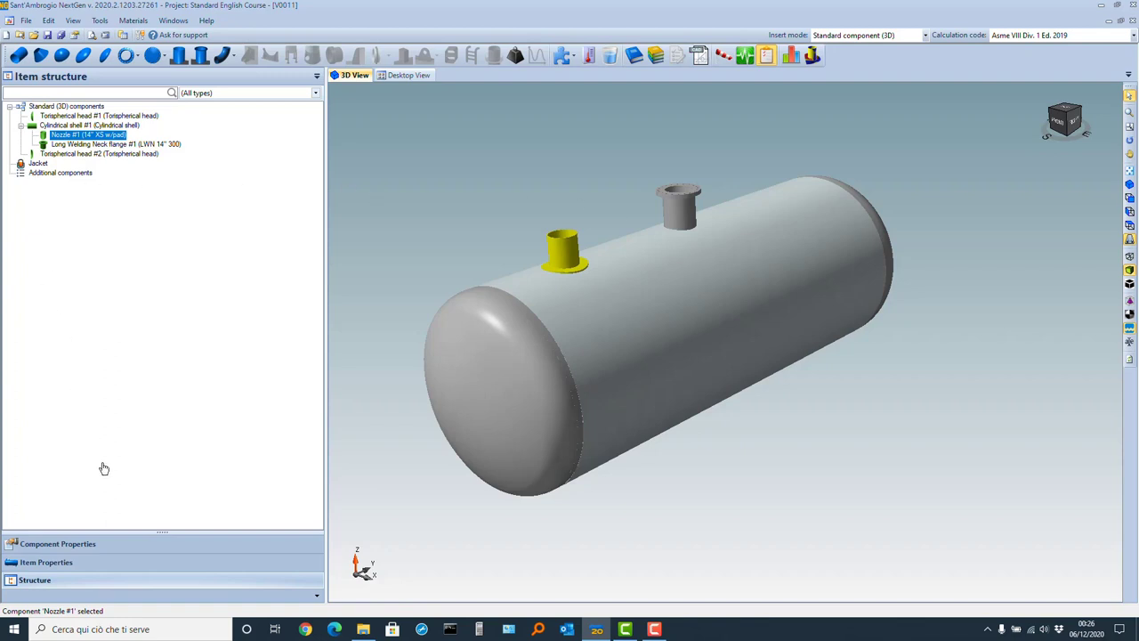
# Review the vessel's weight and center of gravity in the item properties, and save item V0011
pyautogui.click(108, 567)
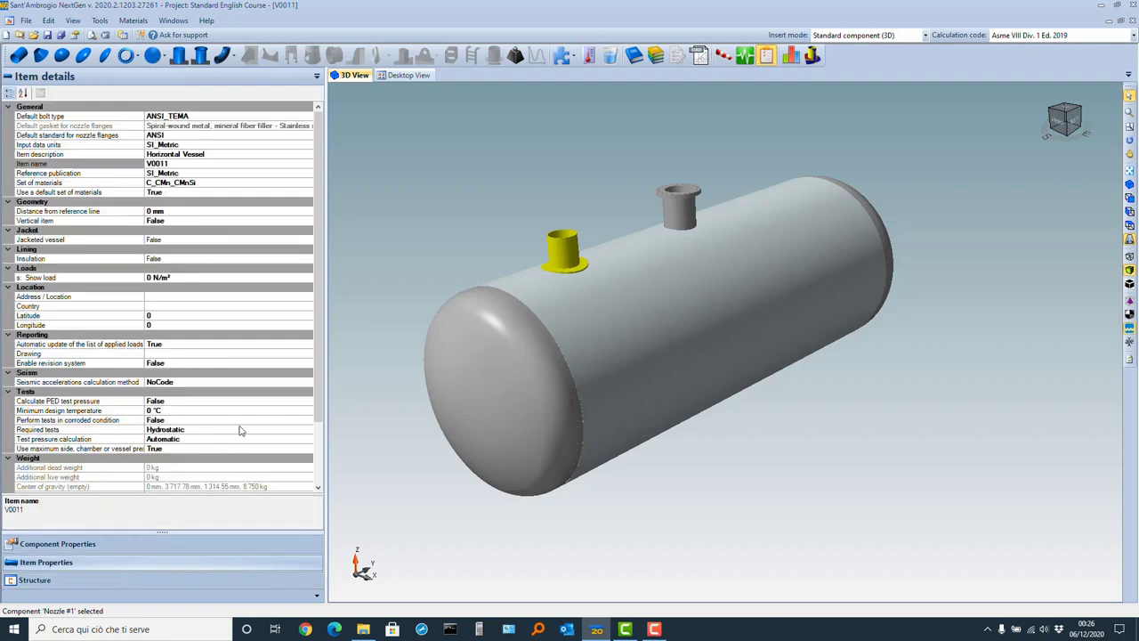
pyautogui.scroll(-3, 319, 412)
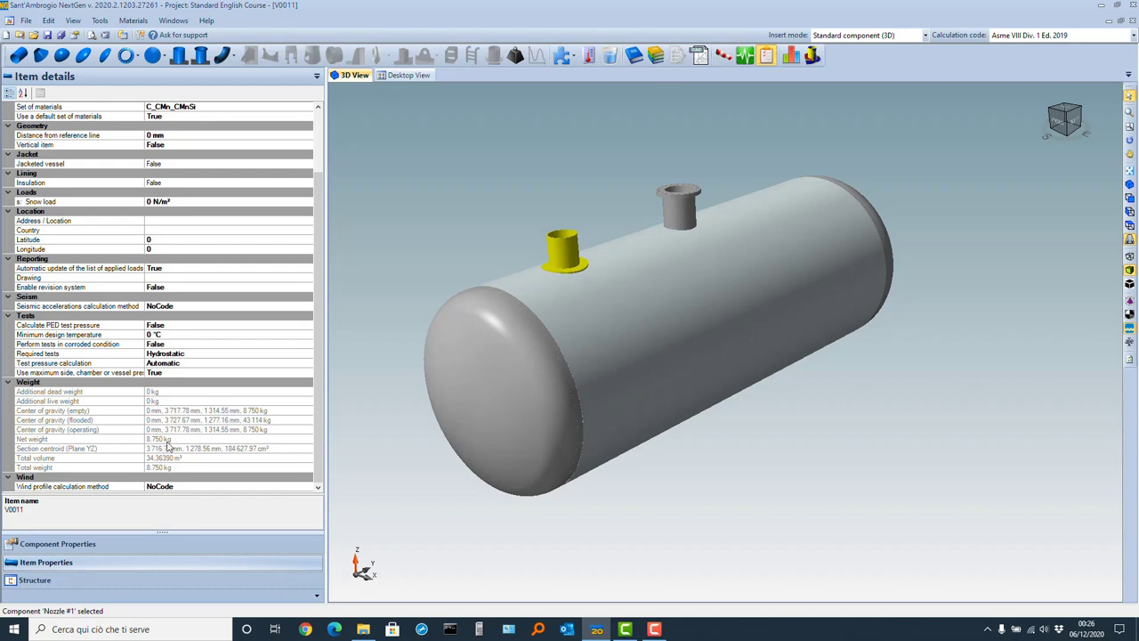
pyautogui.click(28, 22)
pyautogui.click(64, 104)
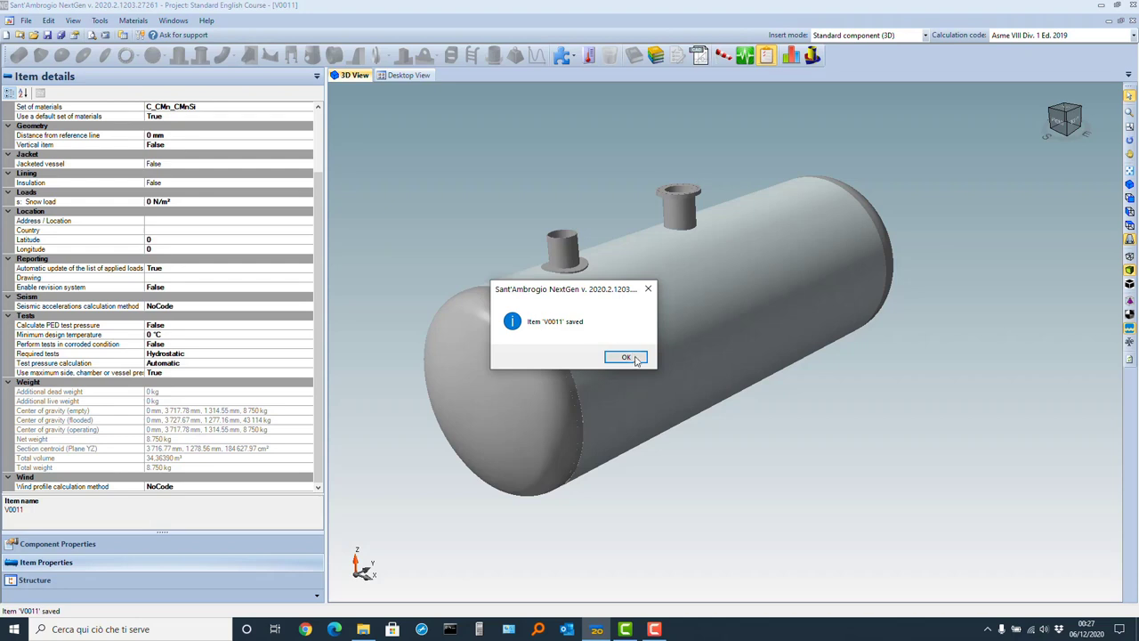
pyautogui.click(626, 358)
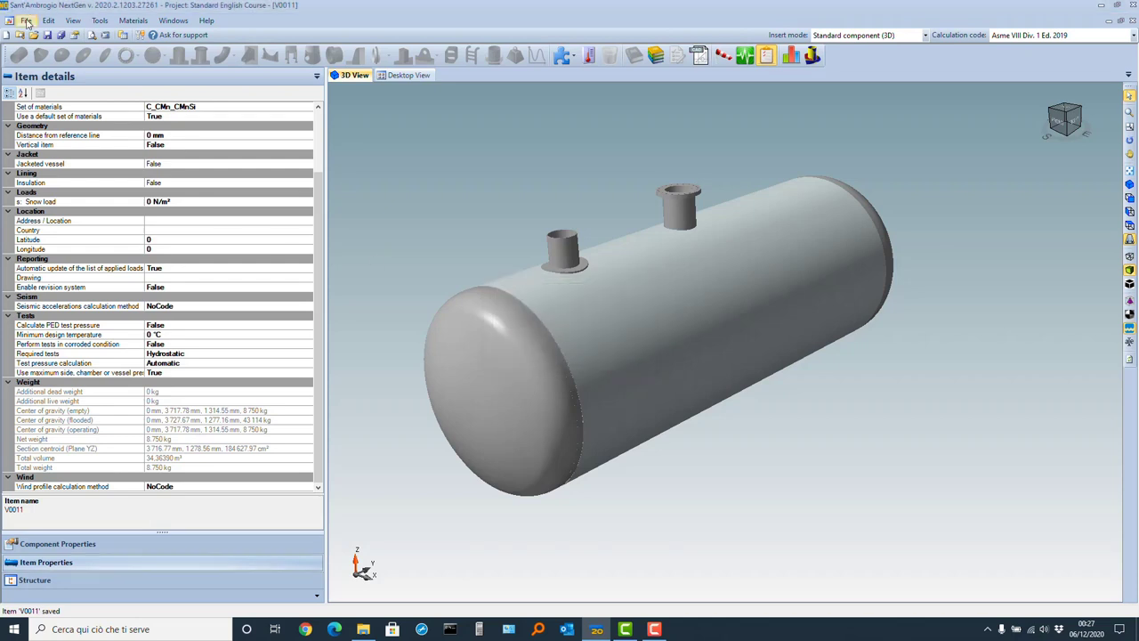
# Close item V0011 and open the EN 13445 vessel V0013 from the Standard English Course project
pyautogui.click(27, 21)
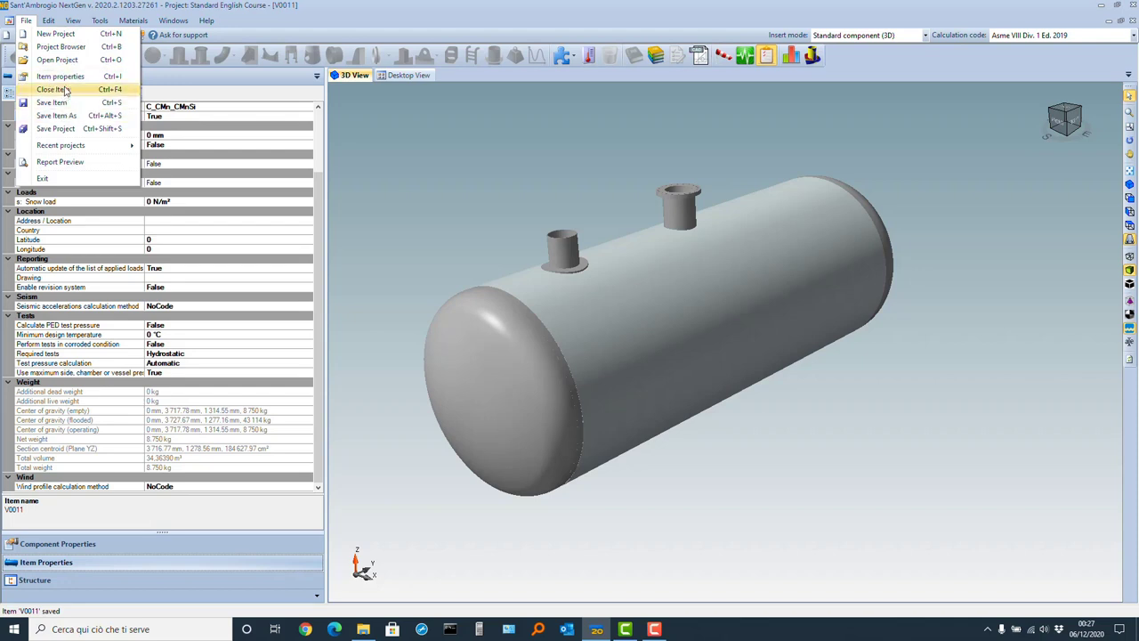
pyautogui.click(83, 92)
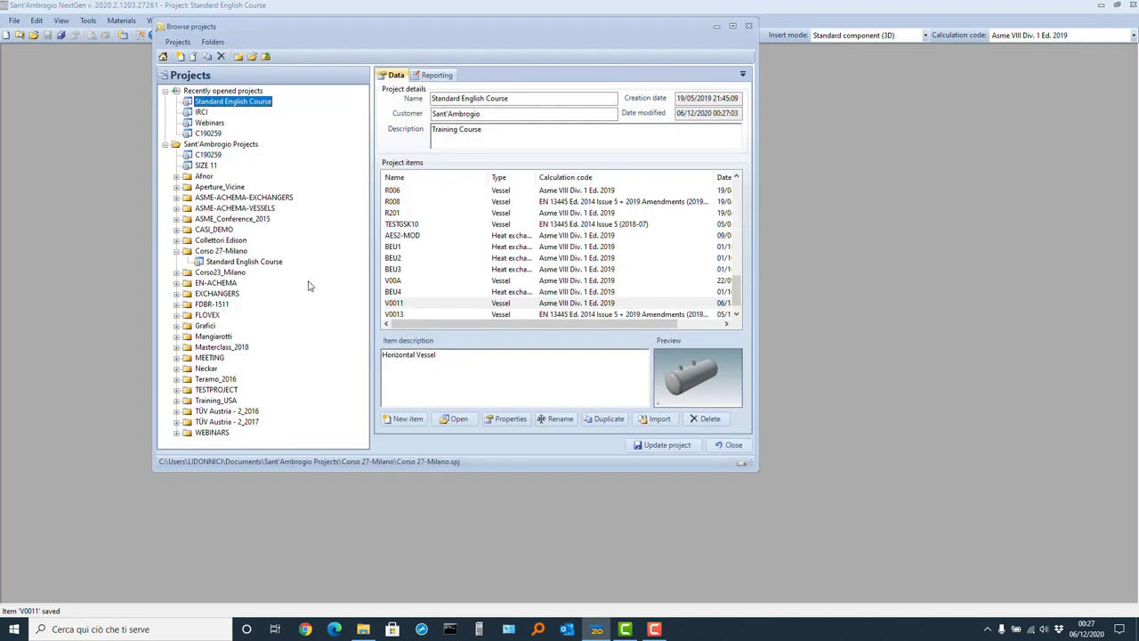
pyautogui.click(466, 315)
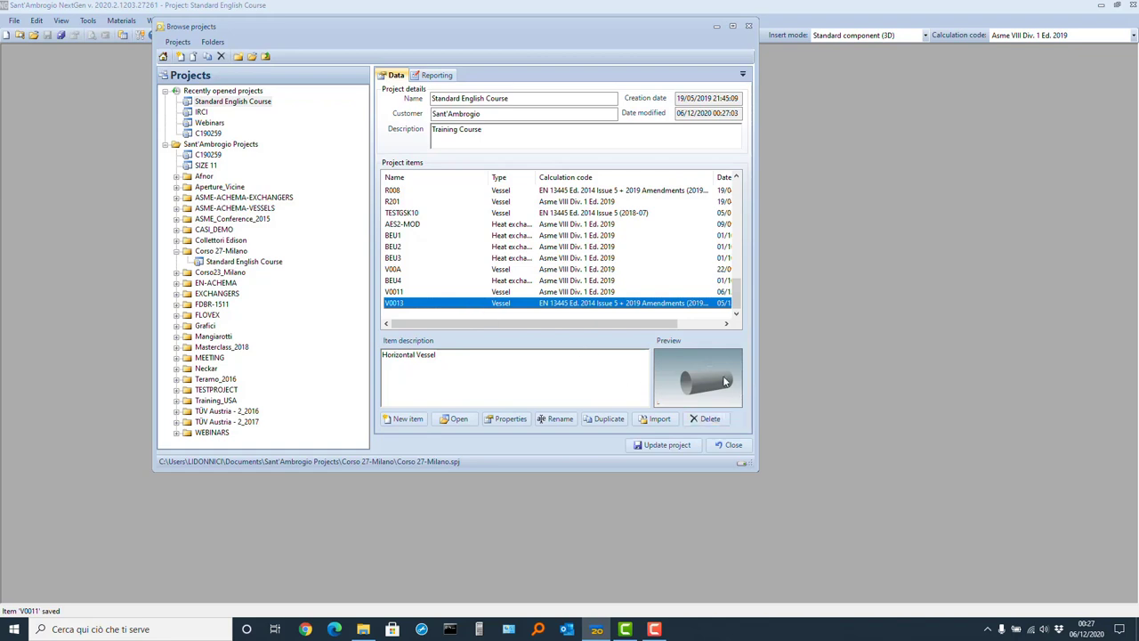
pyautogui.doubleClick(487, 303)
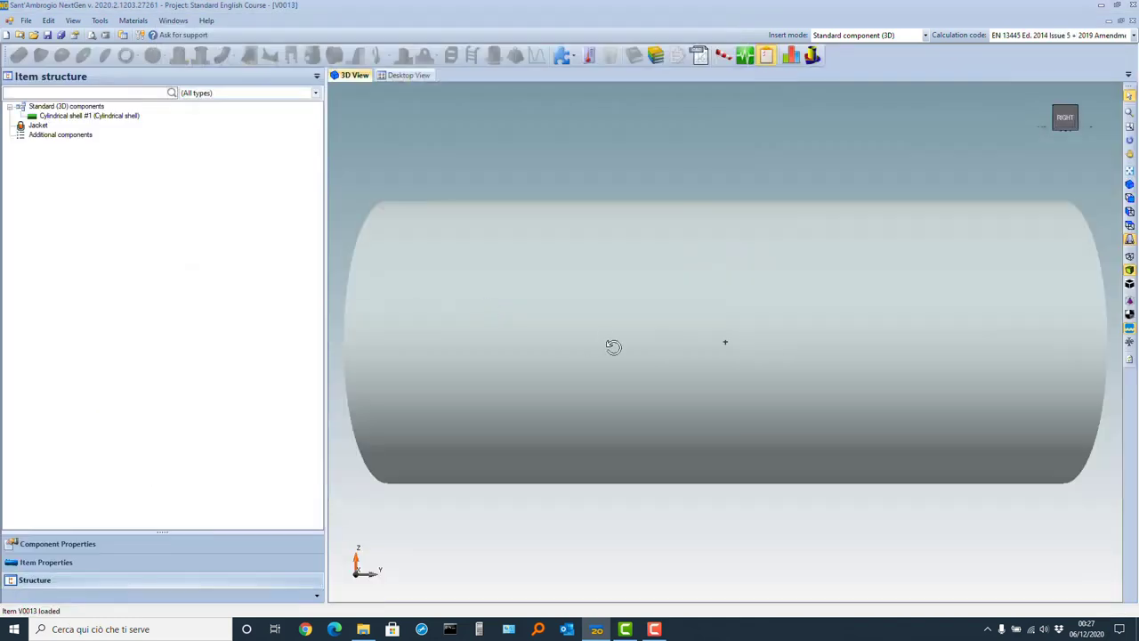
pyautogui.moveTo(614, 346); pyautogui.dragTo(689, 357, button='middle')
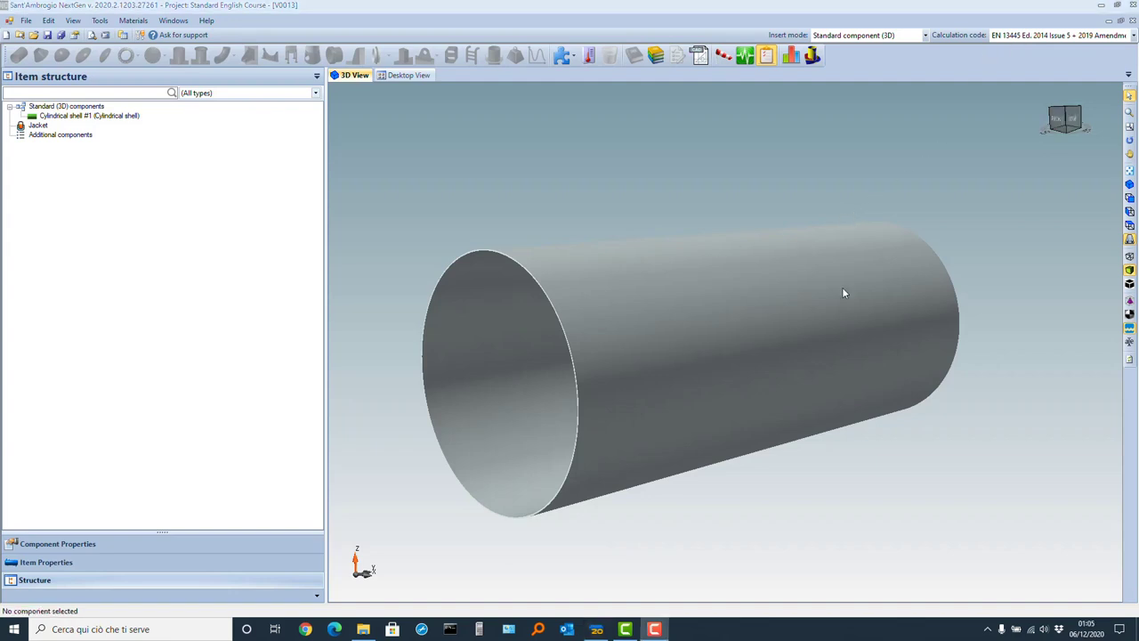
# Review the cylindrical shell's design conditions, general data, preliminary report and geometry
pyautogui.click(771, 297)
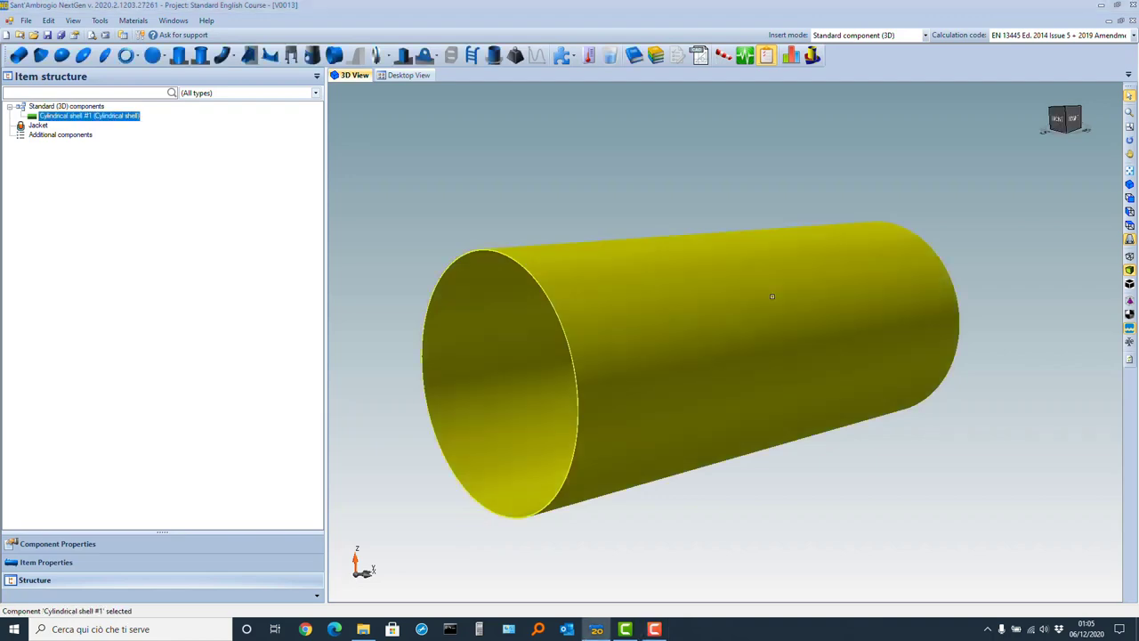
pyautogui.doubleClick(771, 297)
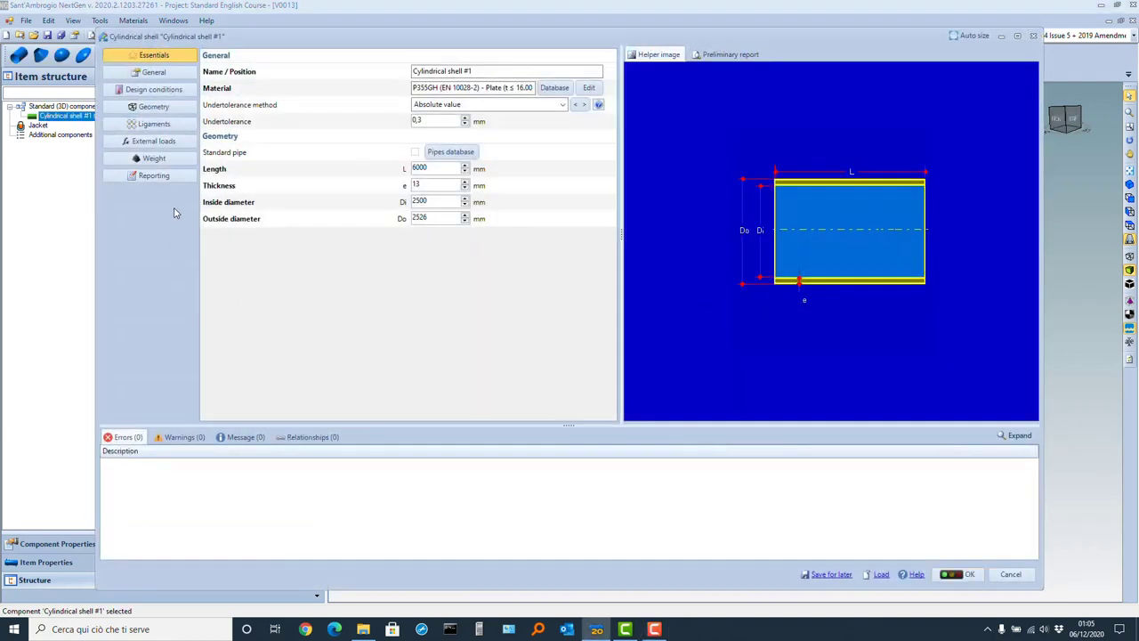
pyautogui.click(158, 91)
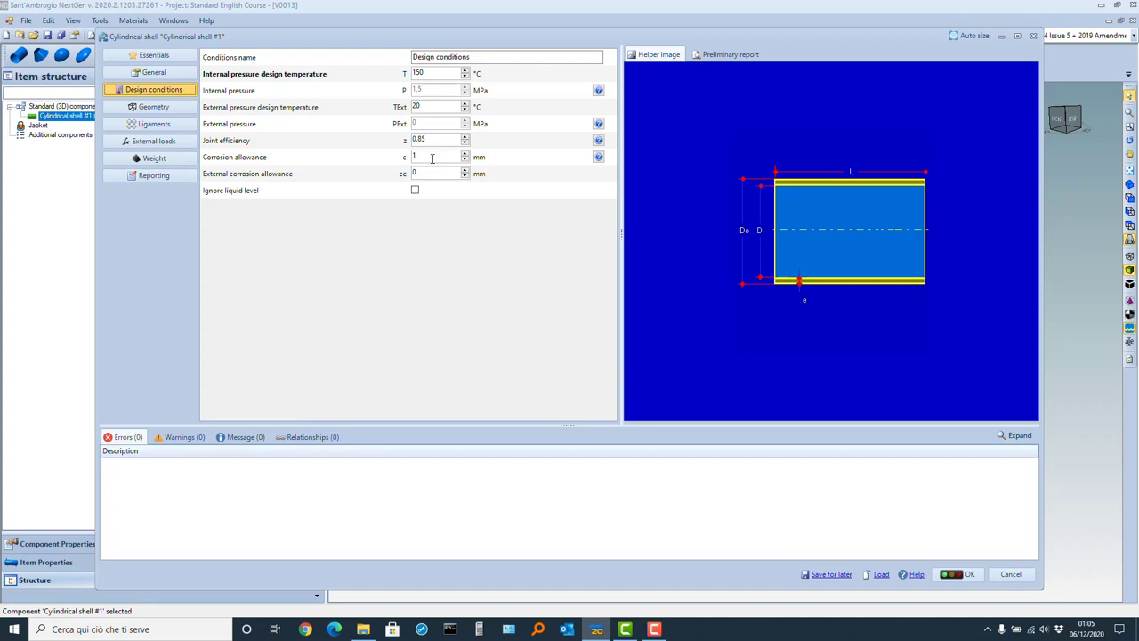
pyautogui.click(154, 72)
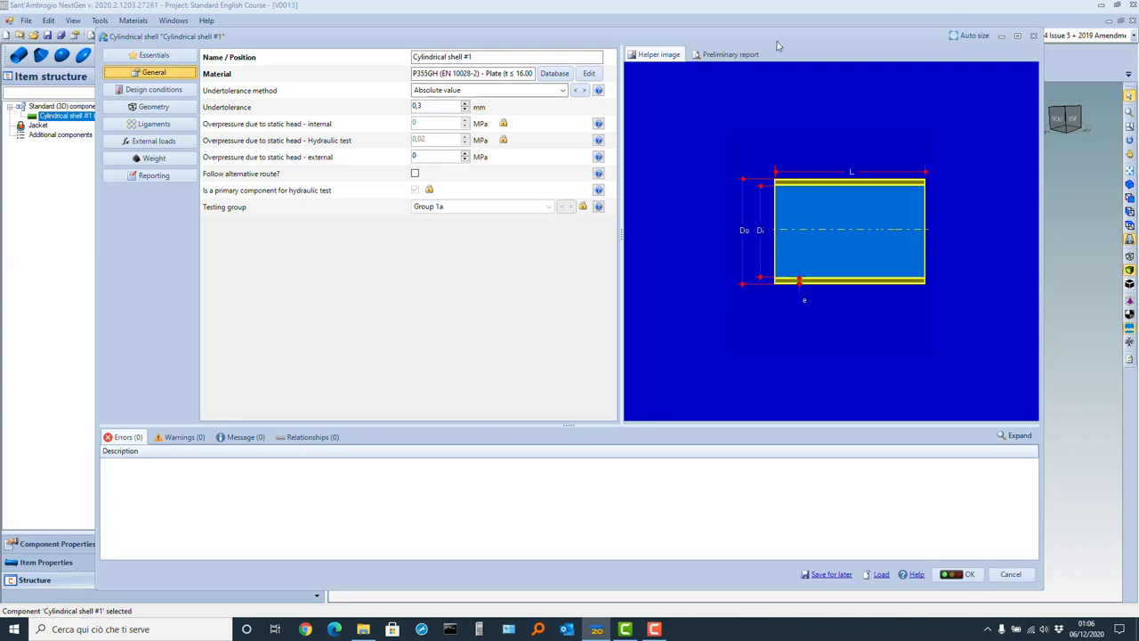
pyautogui.click(732, 55)
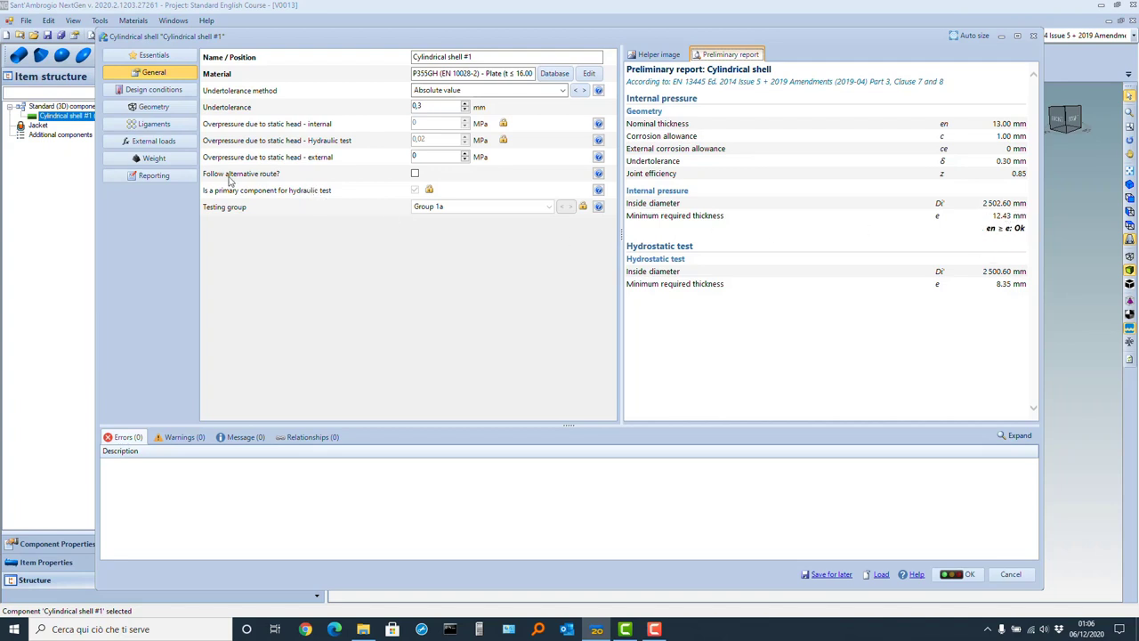
pyautogui.click(154, 107)
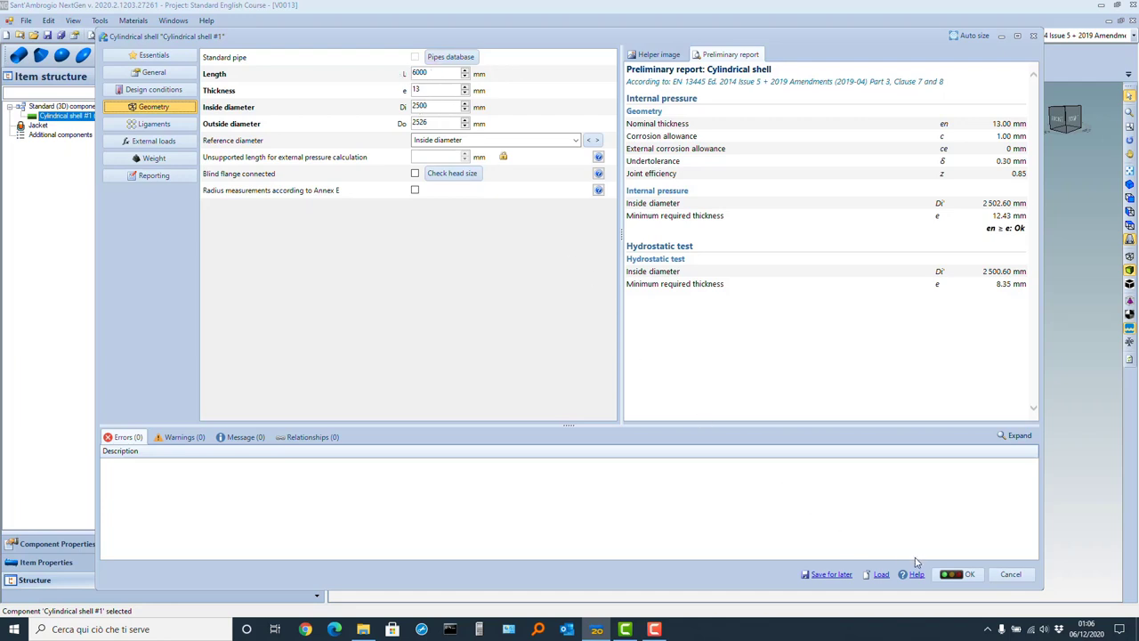
pyautogui.click(966, 576)
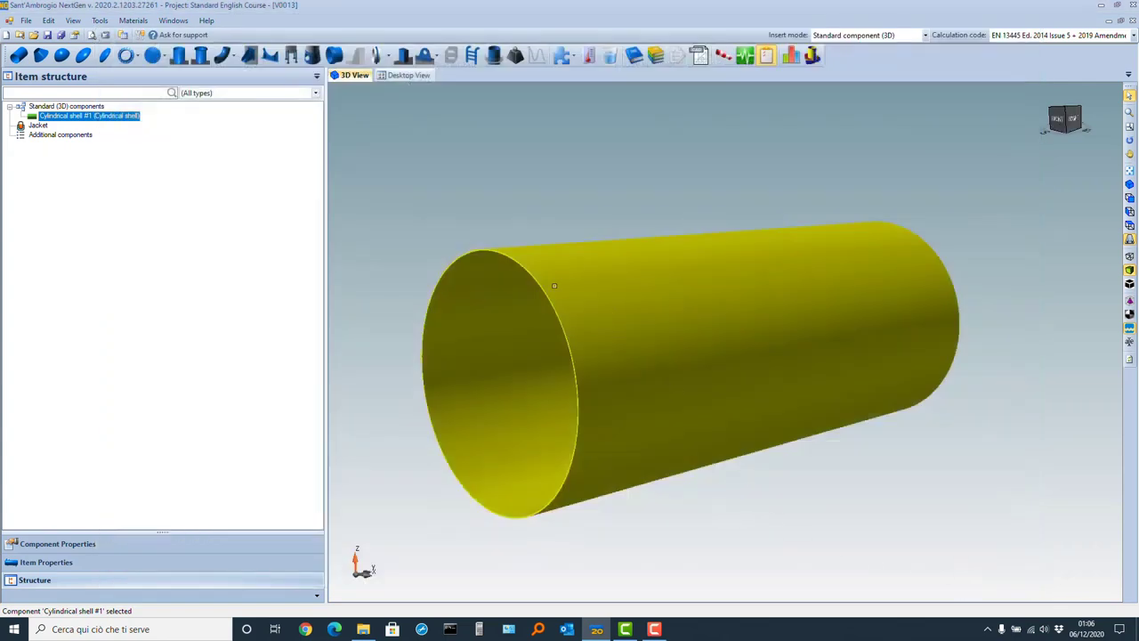
# Add a nozzle to the cylindrical shell using the 14" XS standard pipe from ASME B36.10 / B36.19
pyautogui.click(178, 56)
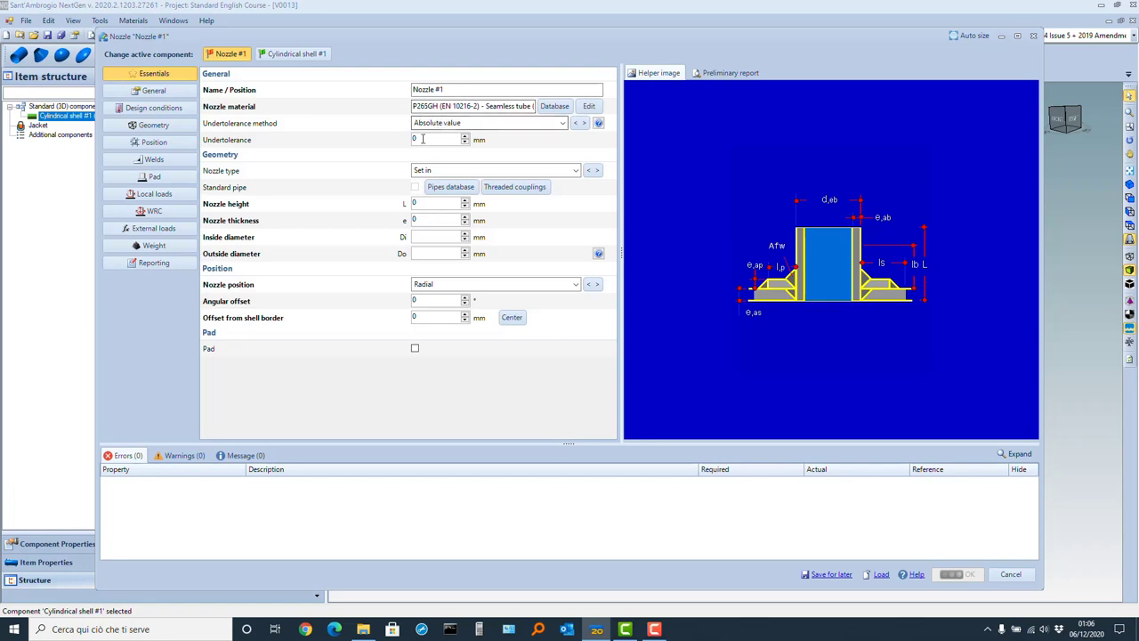
pyautogui.click(450, 188)
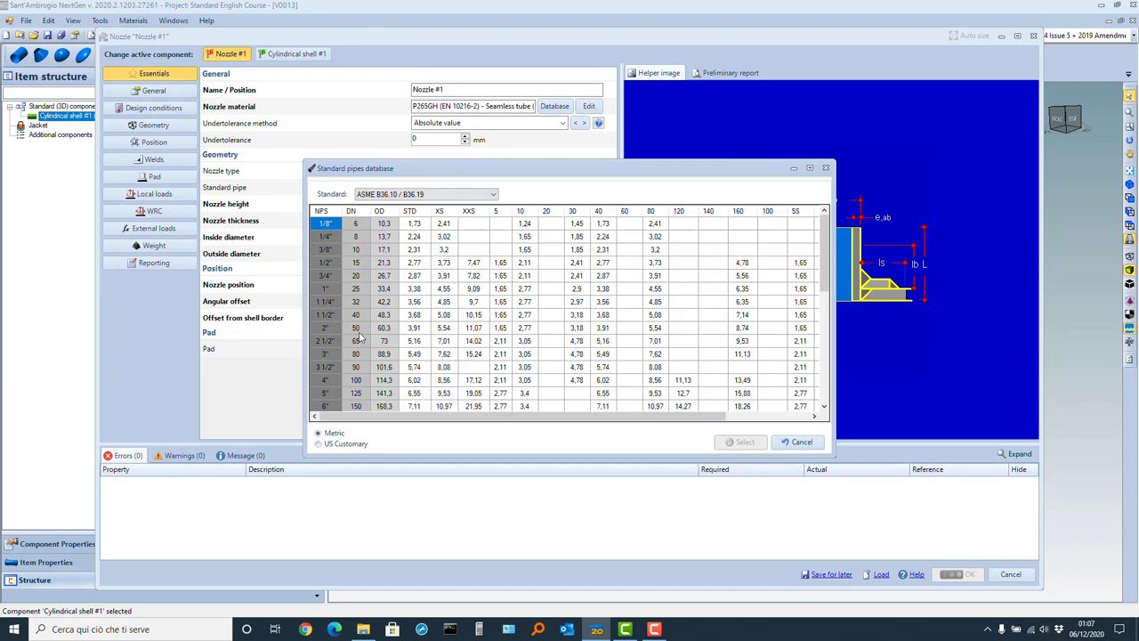
pyautogui.scroll(-2, 358, 346)
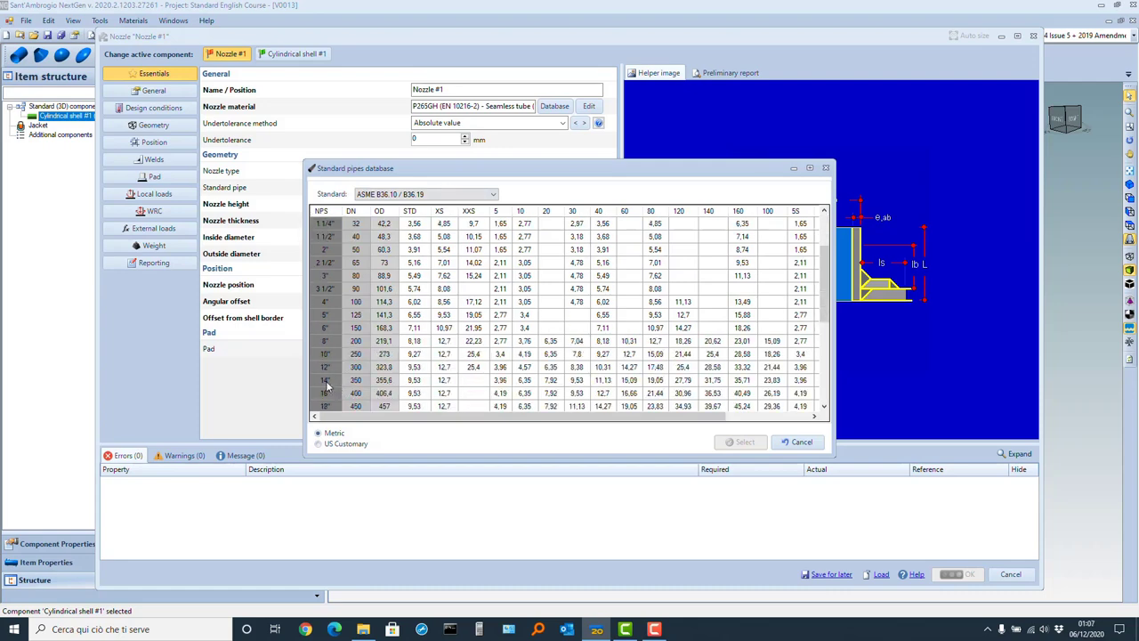
pyautogui.click(336, 383)
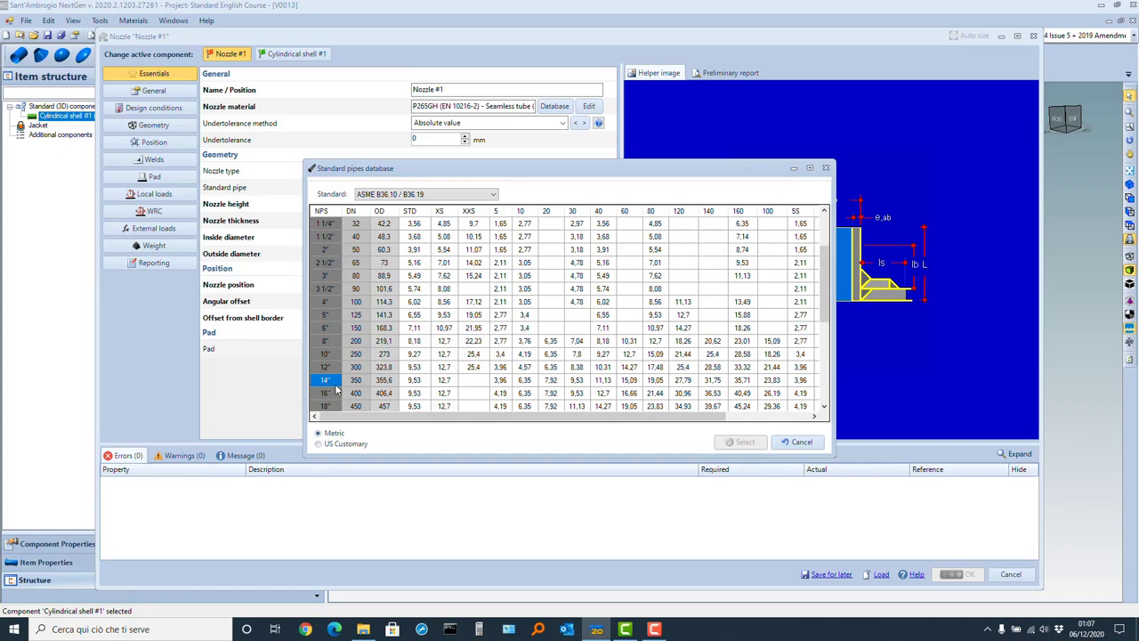
pyautogui.doubleClick(449, 383)
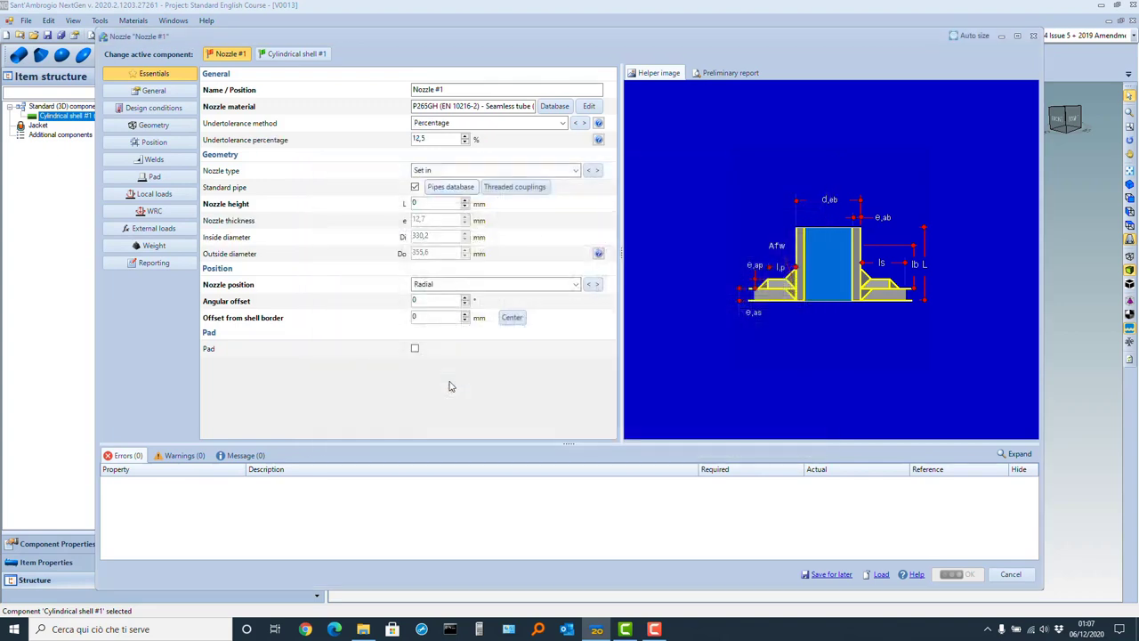
# Set the nozzle height to 400 mm and its offset from the shell border to 1000 mm
pyautogui.click(436, 203)
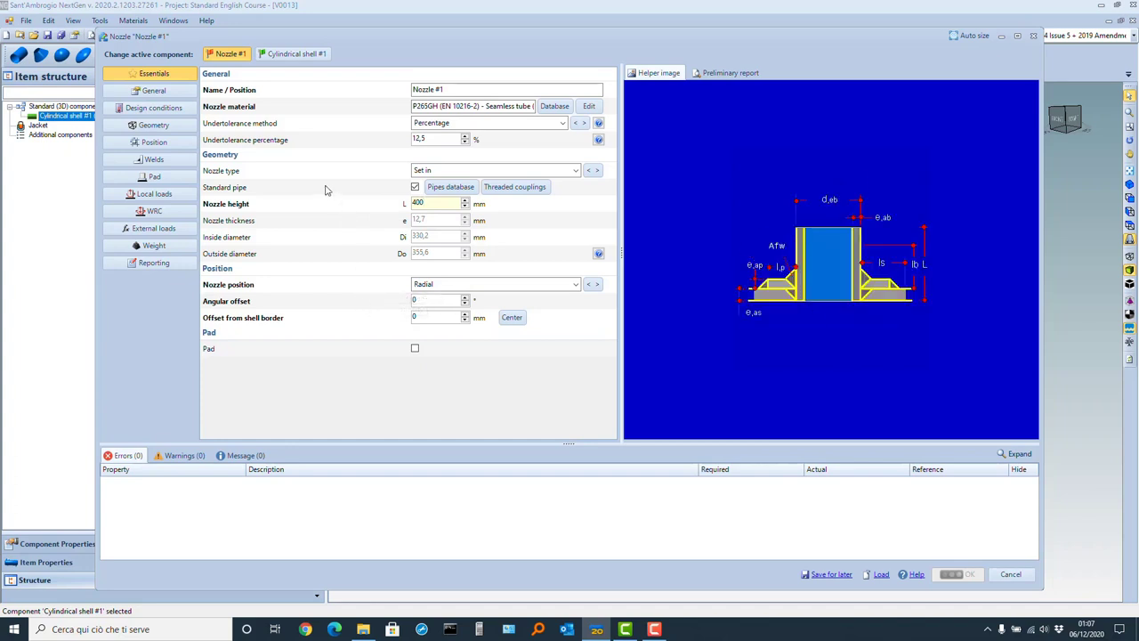
pyautogui.click(159, 147)
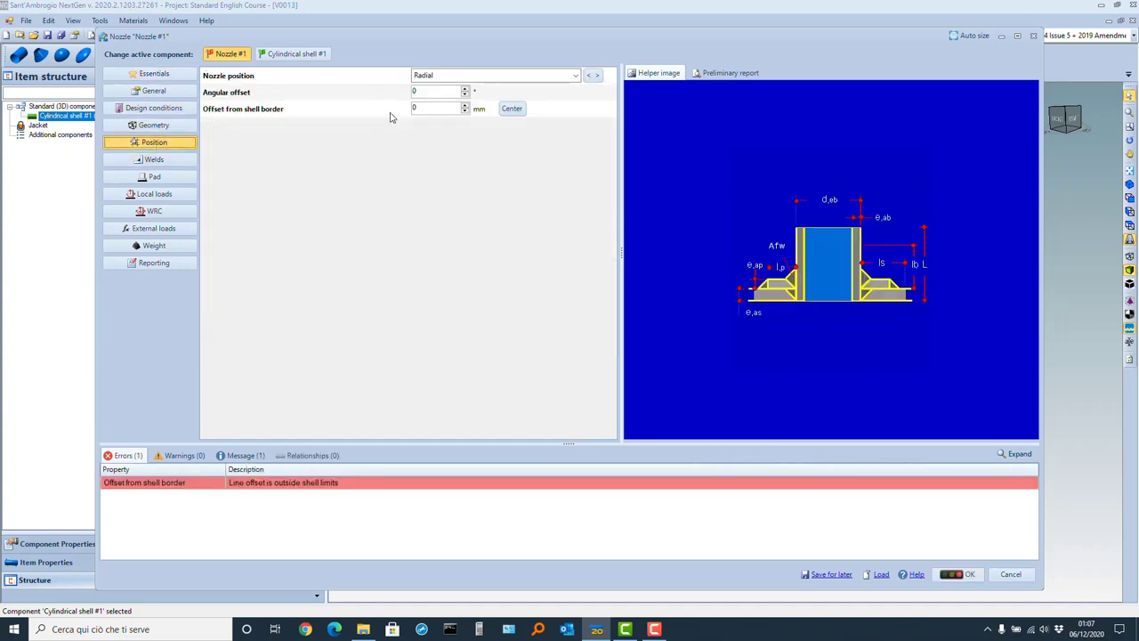
pyautogui.click(427, 108)
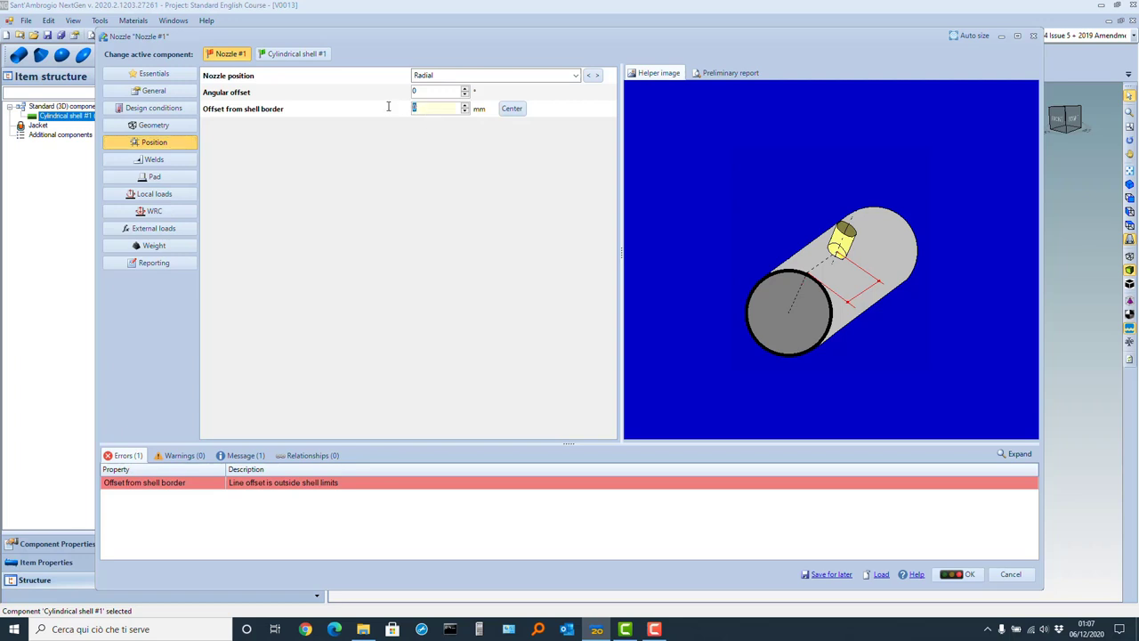
pyautogui.write('1000')
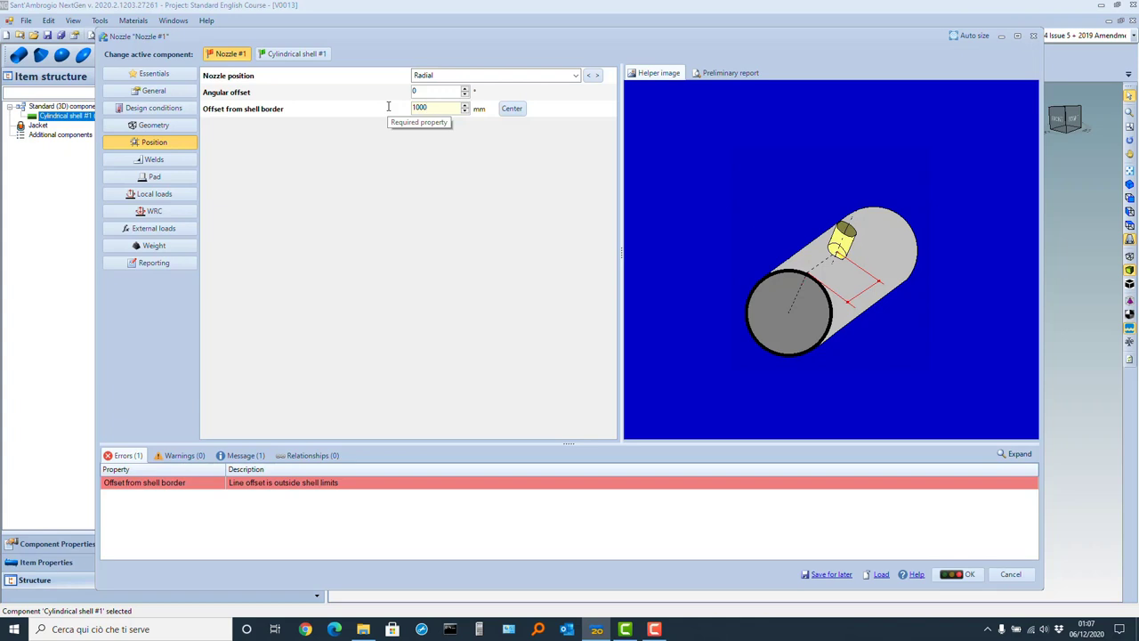
pyautogui.press('Tab')
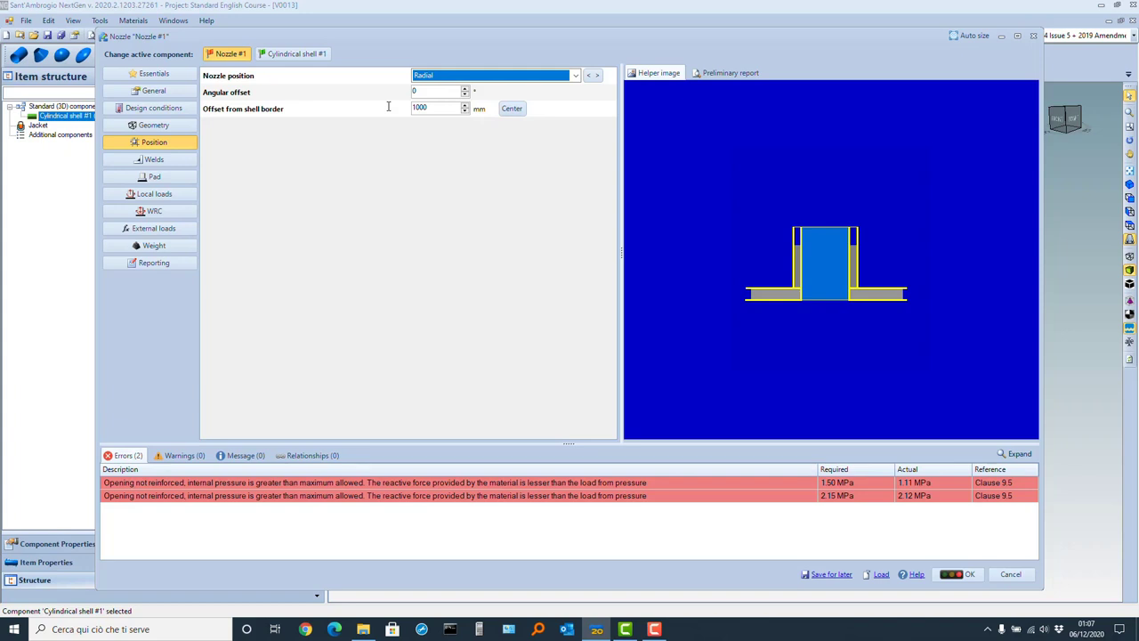
# Review the reinforcement checks in the nozzle's preliminary report and change its standard pipe to 14" schedule 80
pyautogui.click(722, 75)
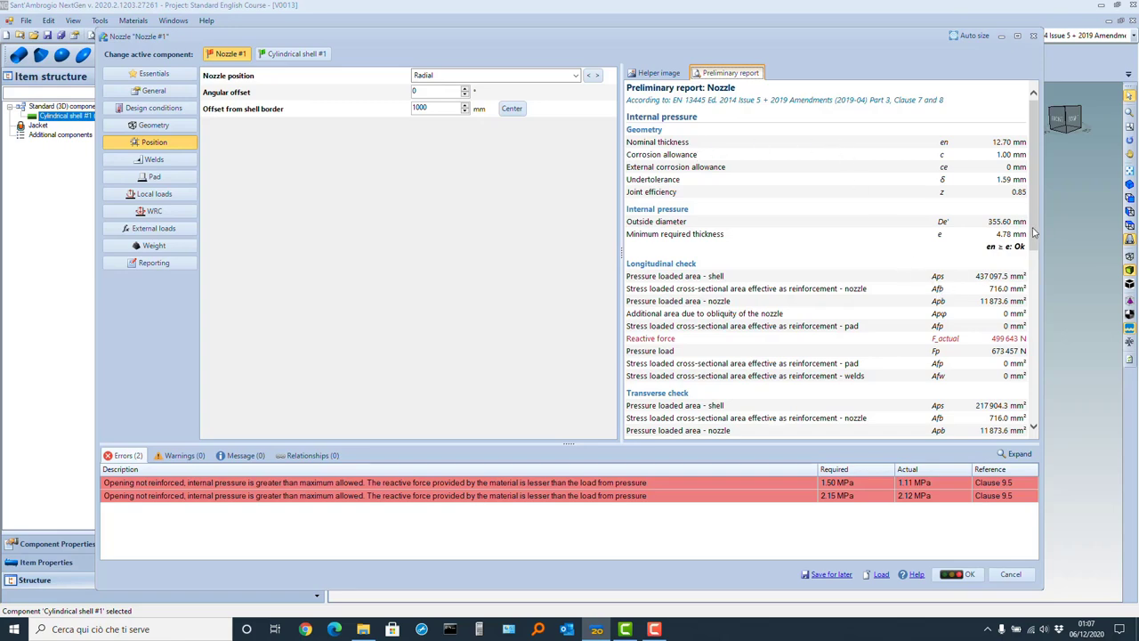
pyautogui.moveTo(1035, 233); pyautogui.dragTo(1035, 285)
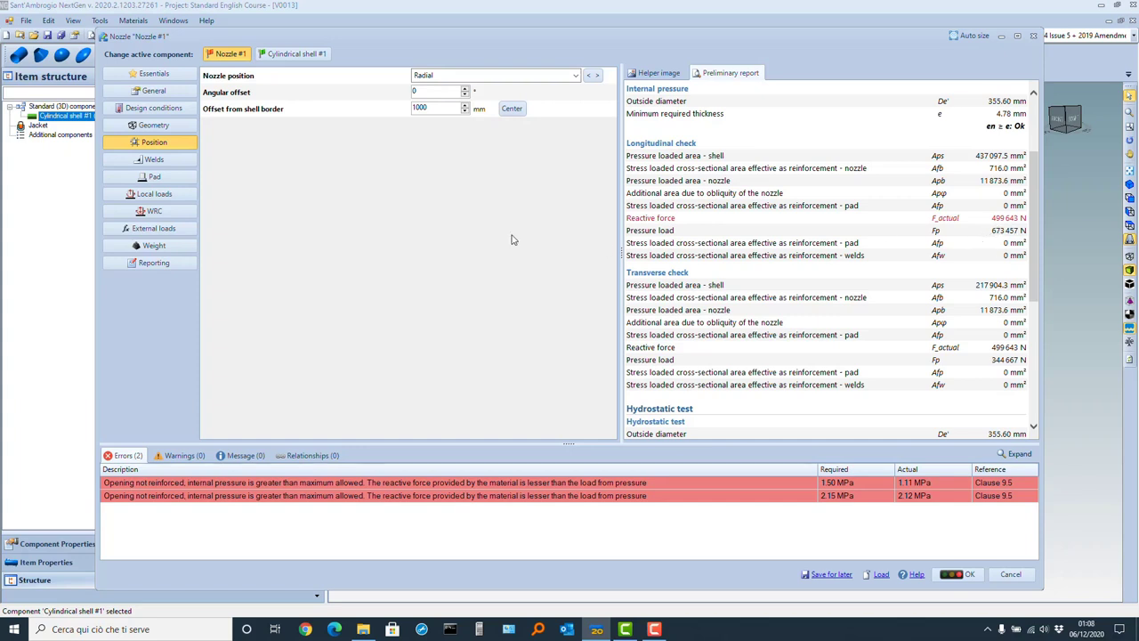
pyautogui.click(167, 127)
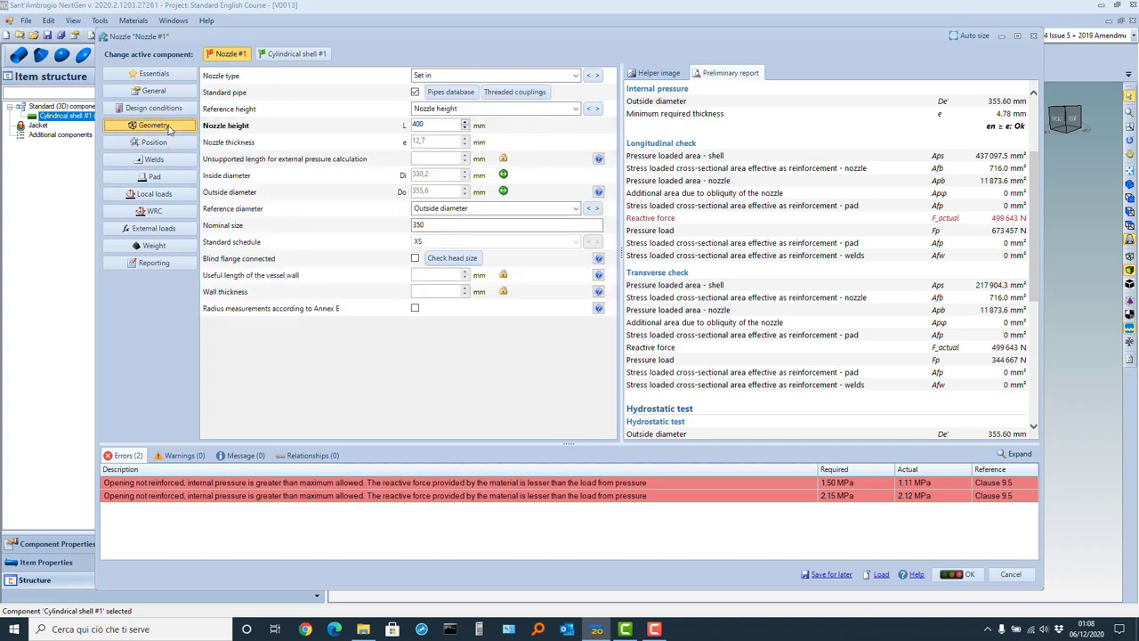
pyautogui.click(448, 92)
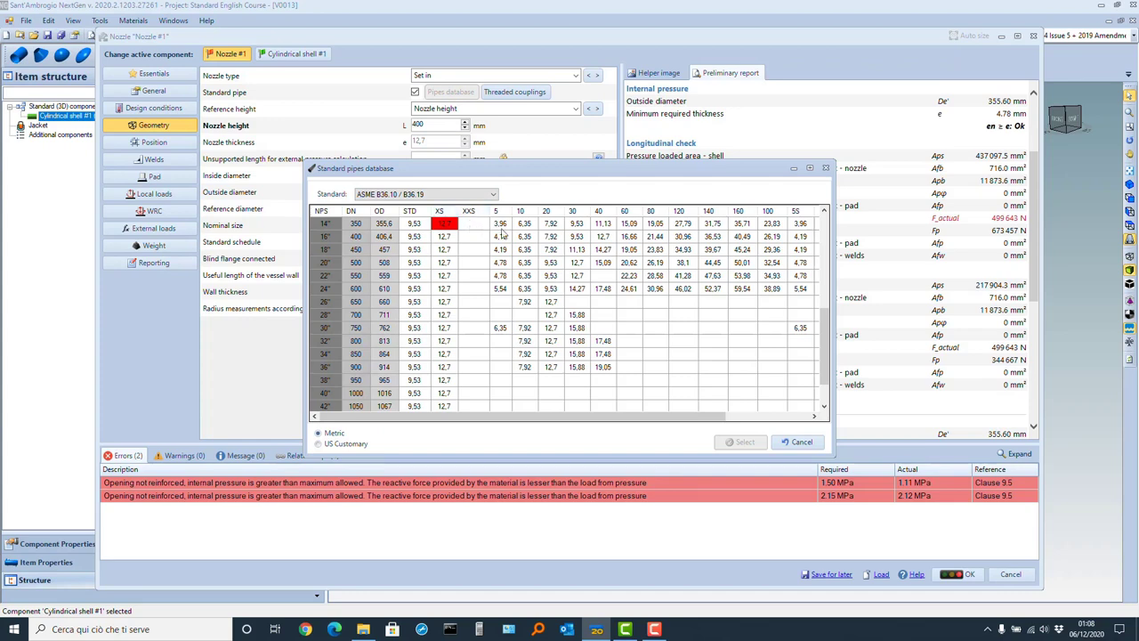
pyautogui.doubleClick(658, 227)
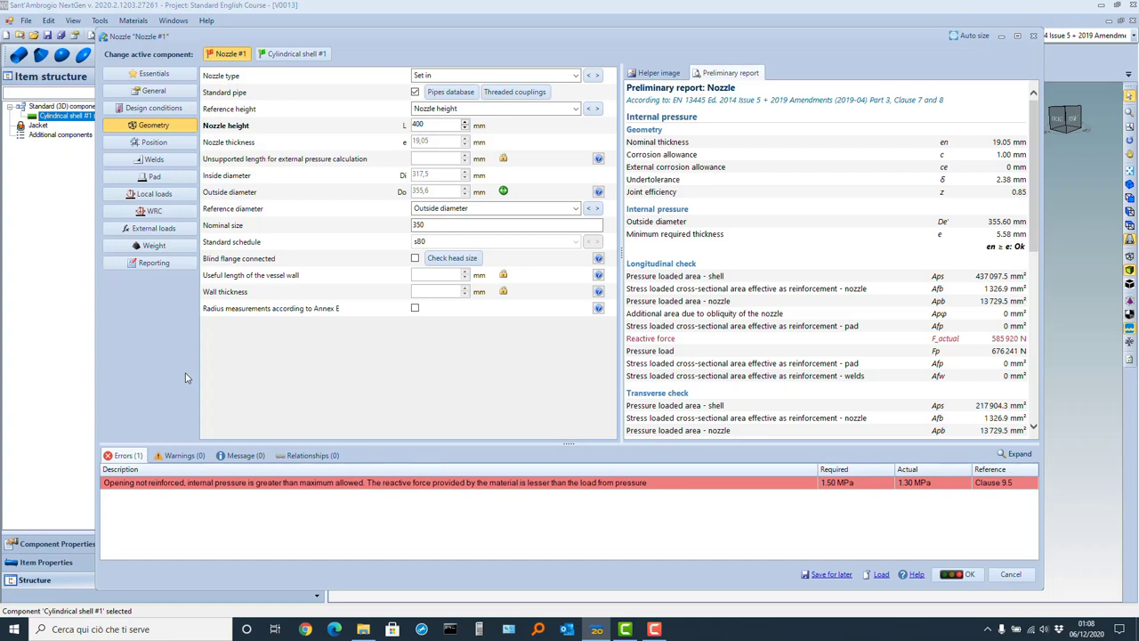
# Add a reinforcing pad to the nozzle, defined by pad width, 100 mm wide and 13 mm thick in P355GH (EN 10028-2) plate
pyautogui.click(156, 178)
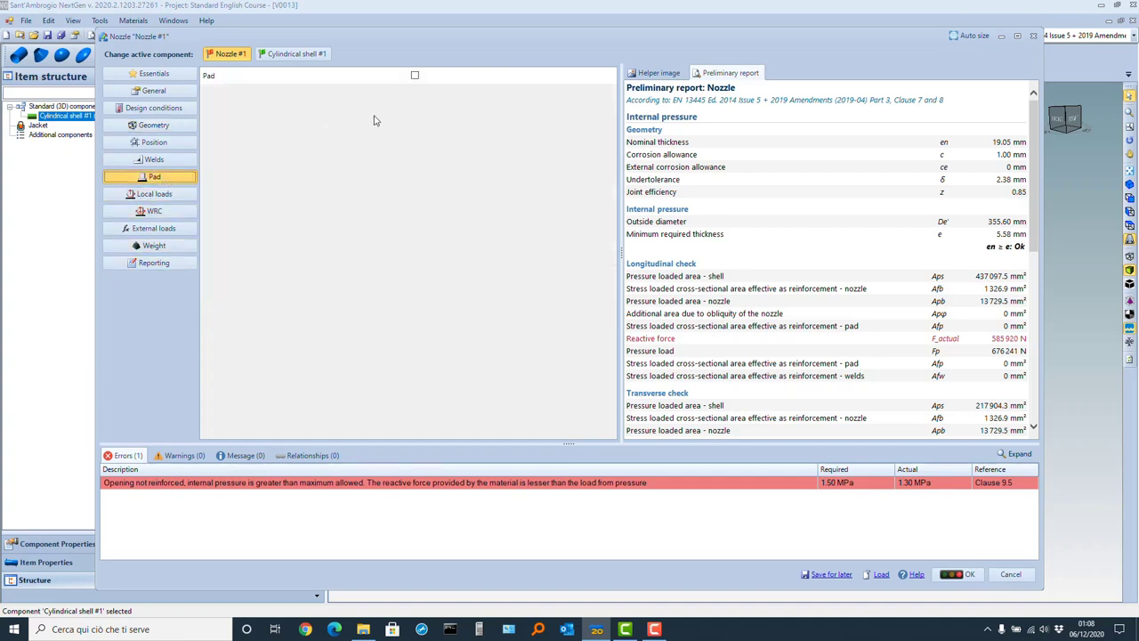
pyautogui.click(415, 76)
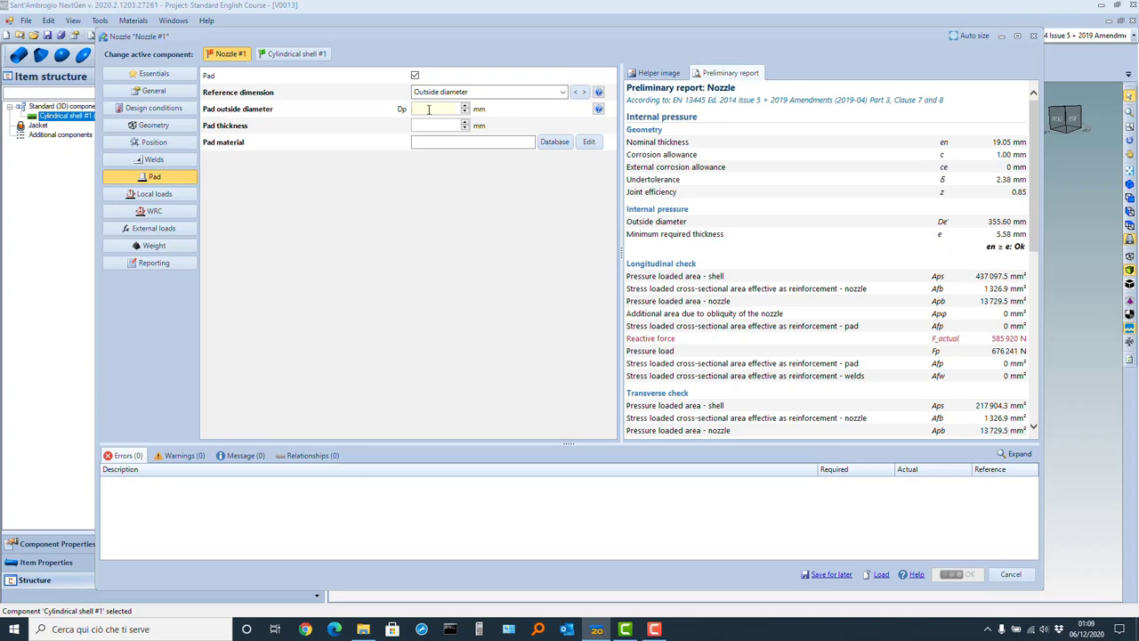
pyautogui.click(564, 92)
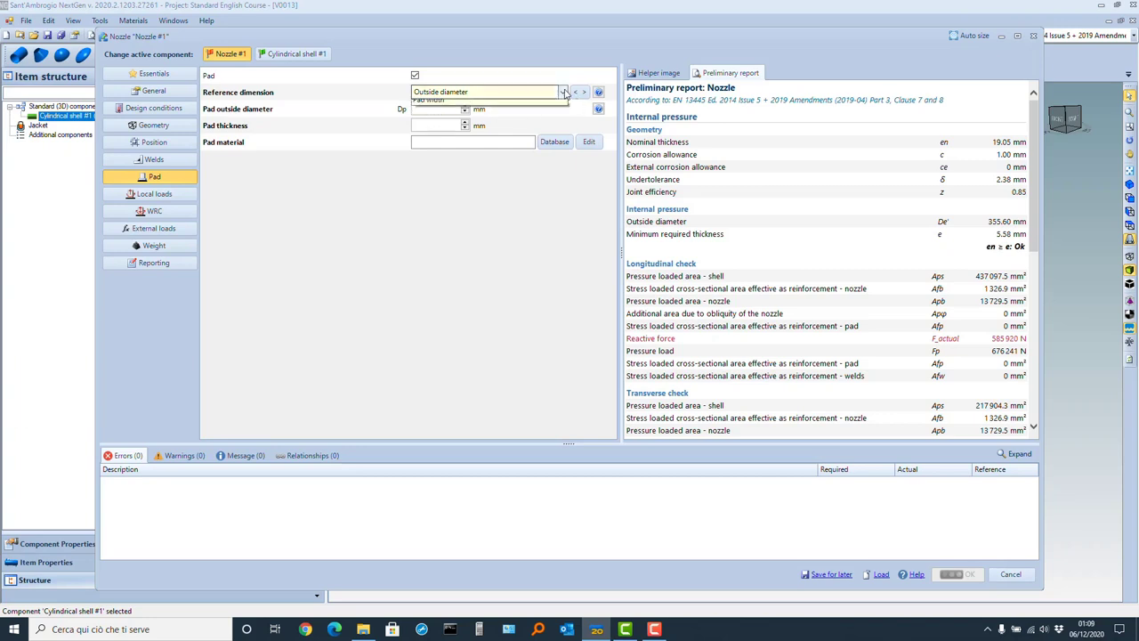
pyautogui.click(557, 112)
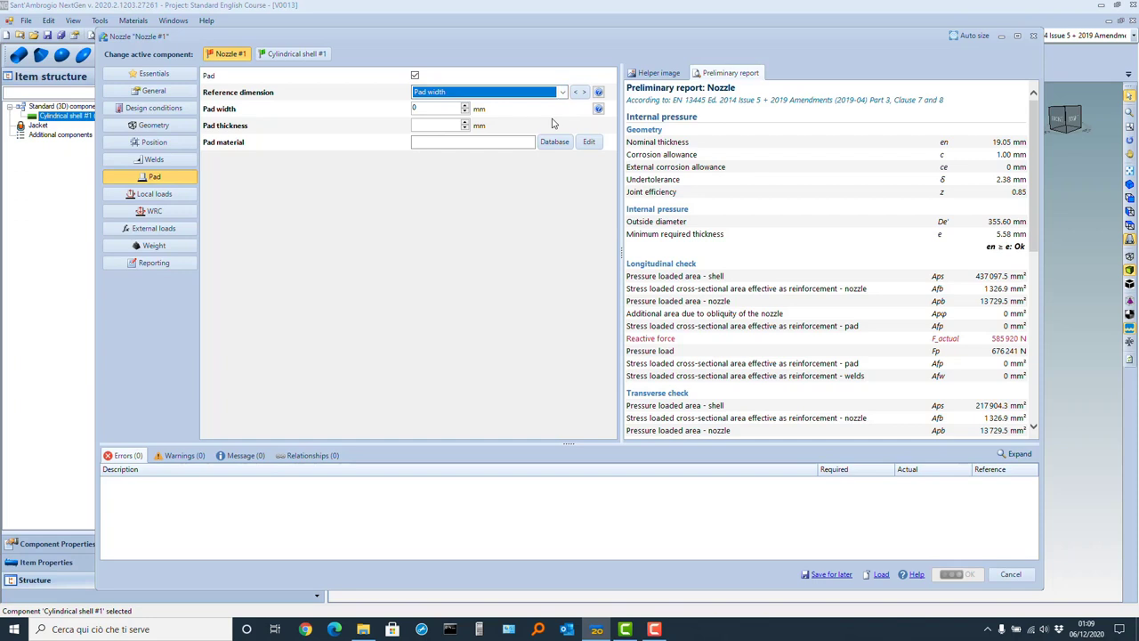
pyautogui.click(437, 109)
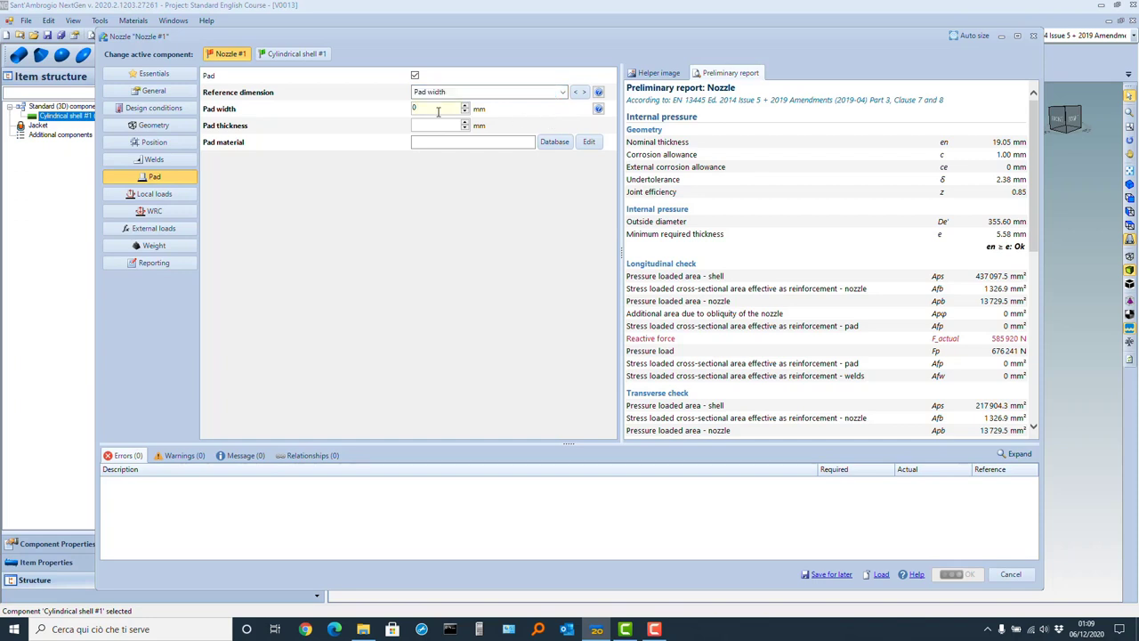
pyautogui.write('100')
pyautogui.click(438, 140)
pyautogui.rightClick(437, 144)
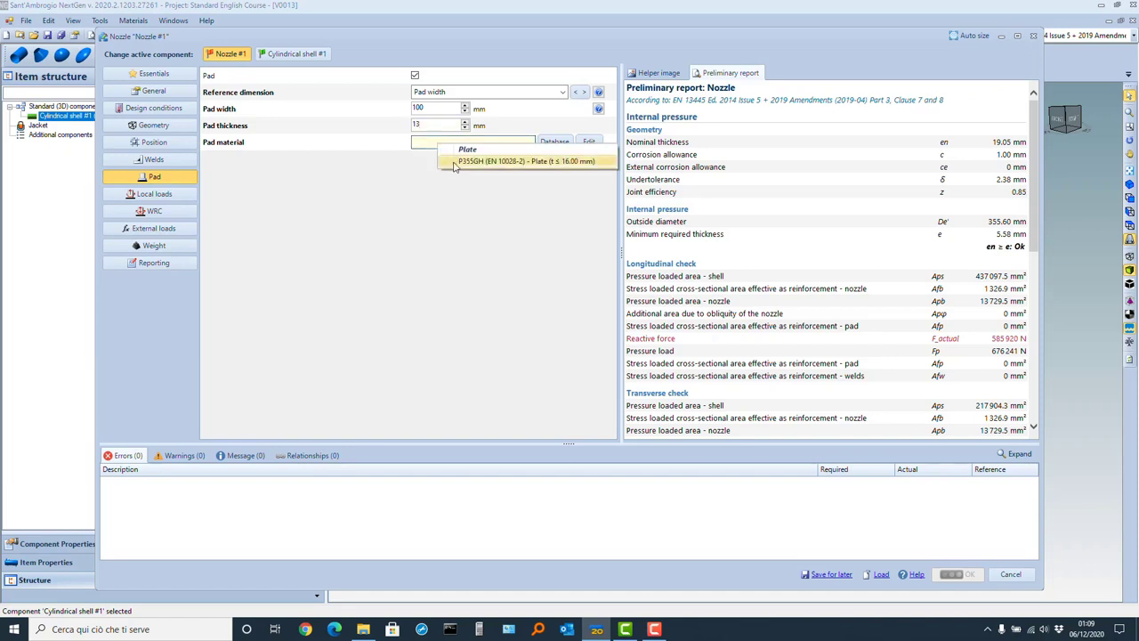
pyautogui.click(454, 162)
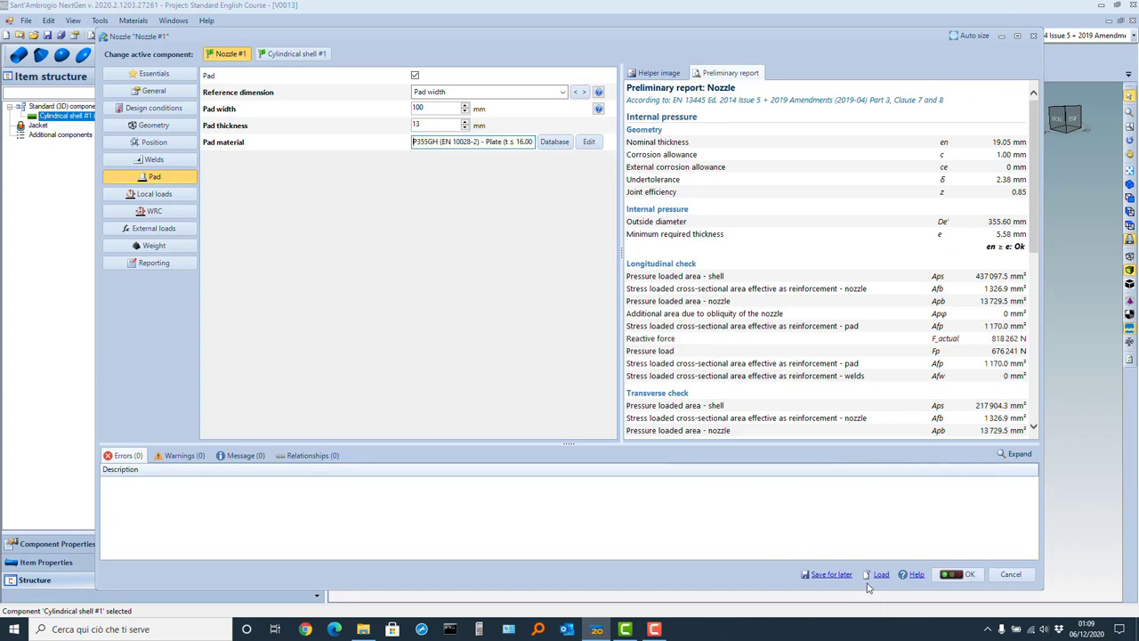
# Set the nozzle's fillet welds area to 100 mm², review the updated preliminary report, and accept the nozzle
pyautogui.click(148, 163)
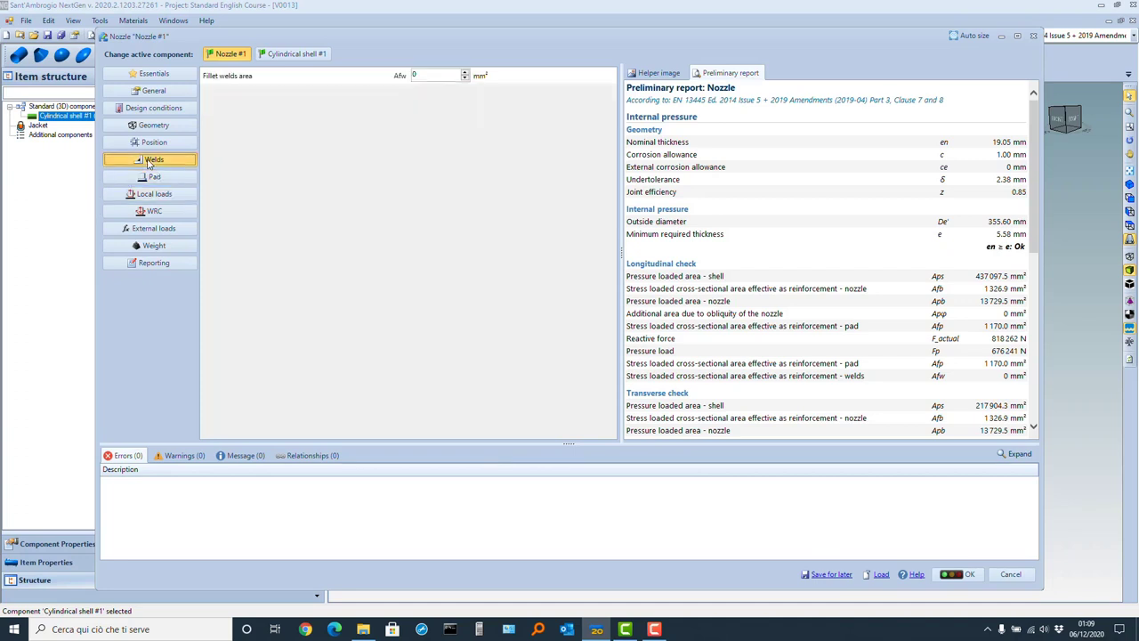
pyautogui.click(436, 77)
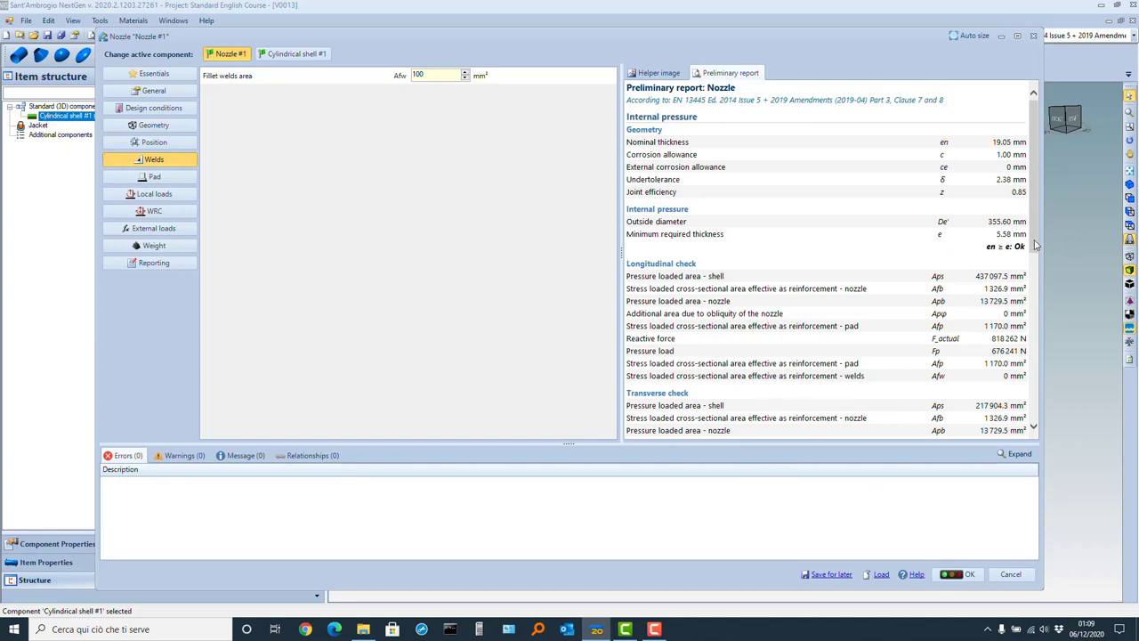
pyautogui.moveTo(1035, 245); pyautogui.dragTo(1041, 292)
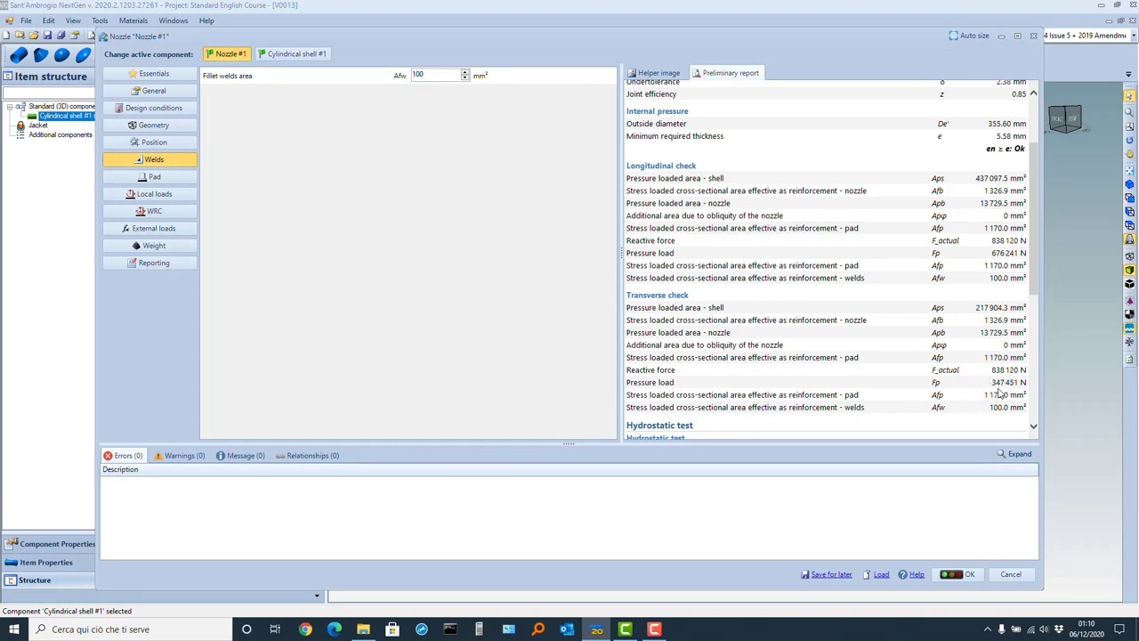
pyautogui.scroll(3, 788, 341)
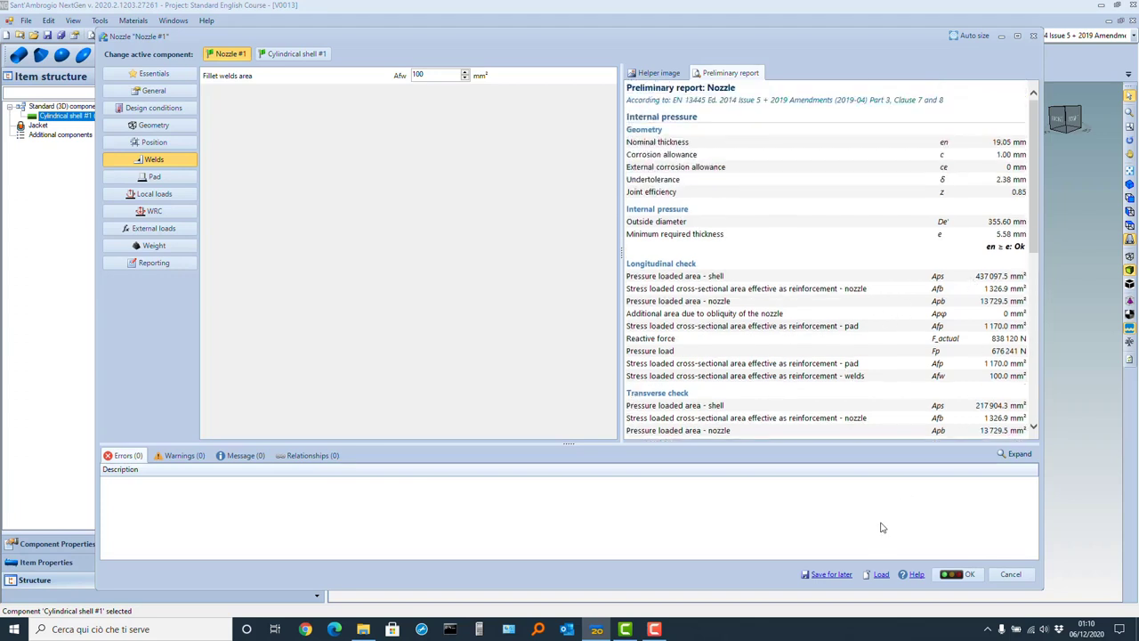
pyautogui.click(957, 574)
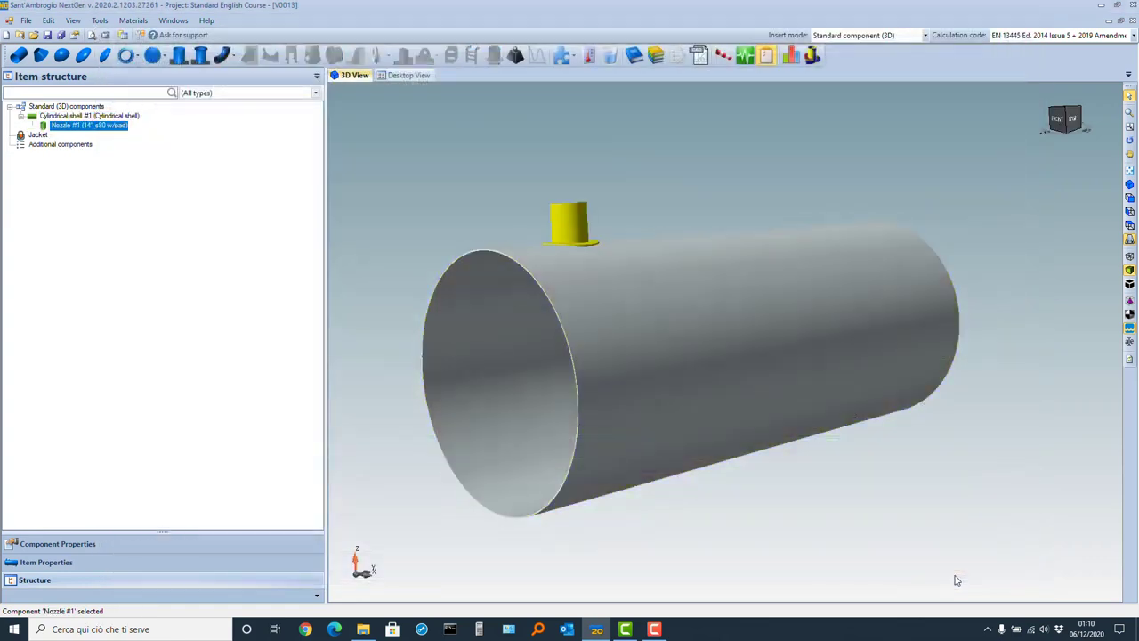
pyautogui.moveTo(703, 307); pyautogui.dragTo(702, 361, button='middle')
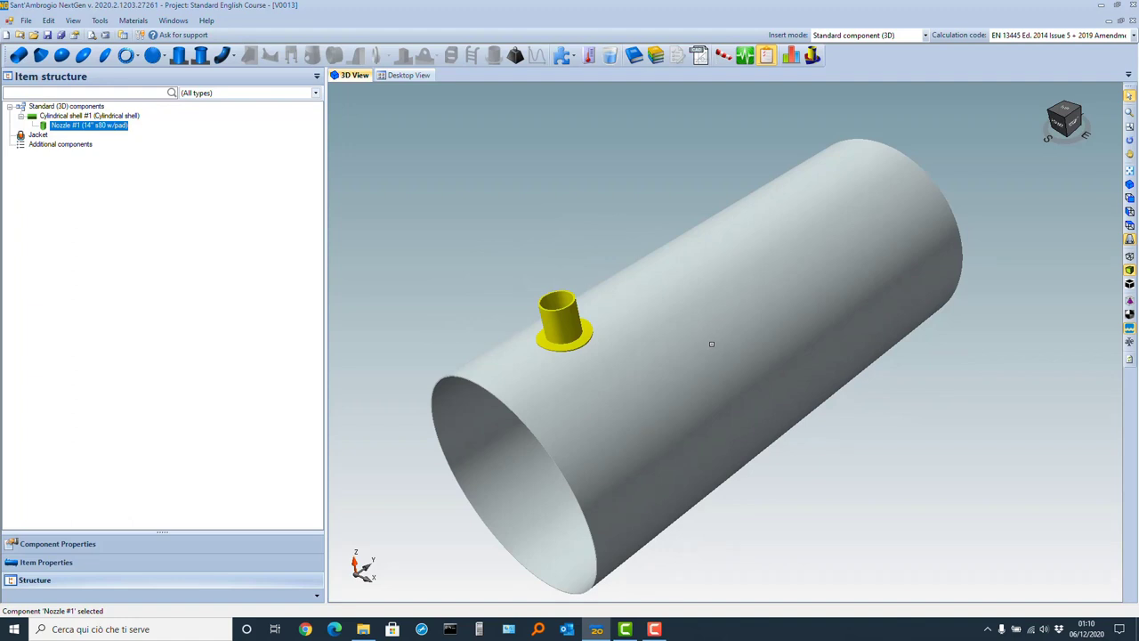
pyautogui.click(201, 55)
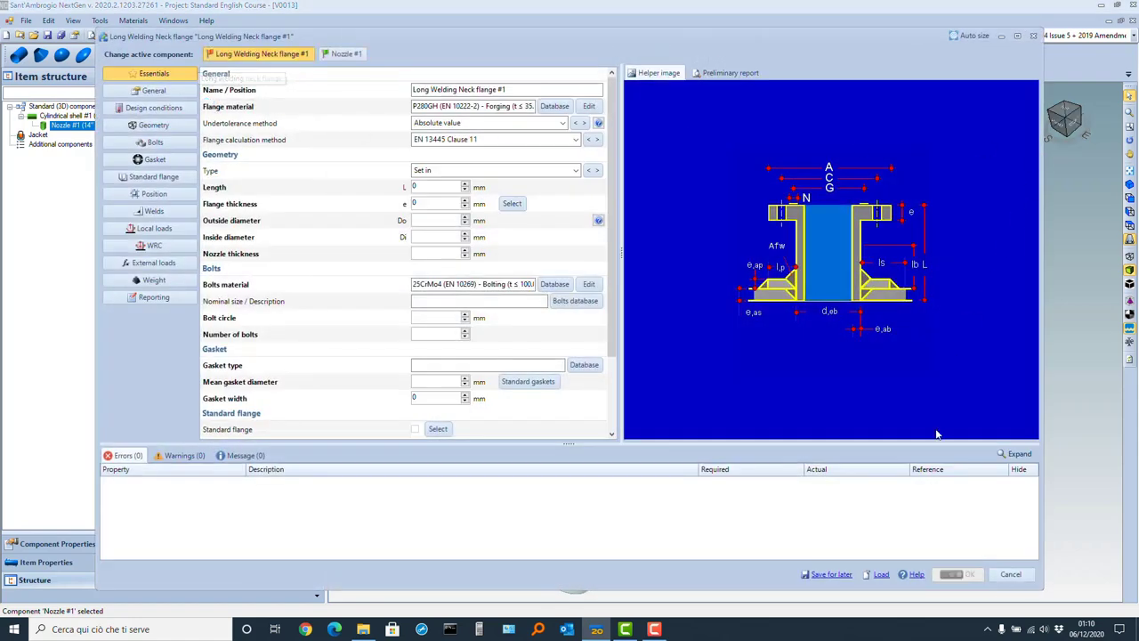
pyautogui.click(1010, 574)
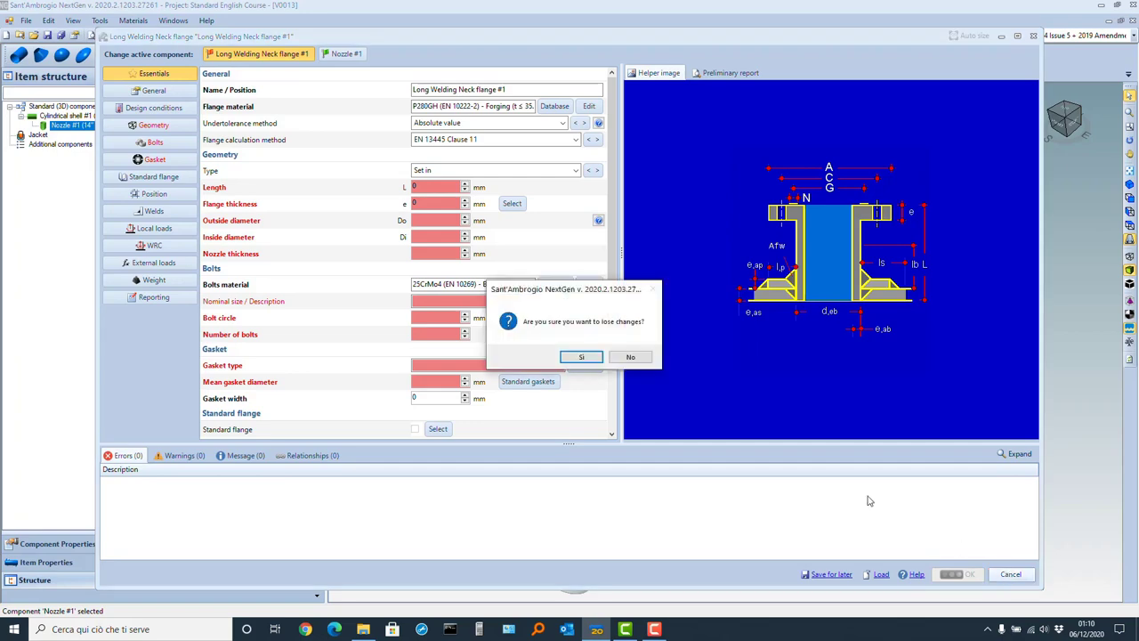
pyautogui.click(580, 357)
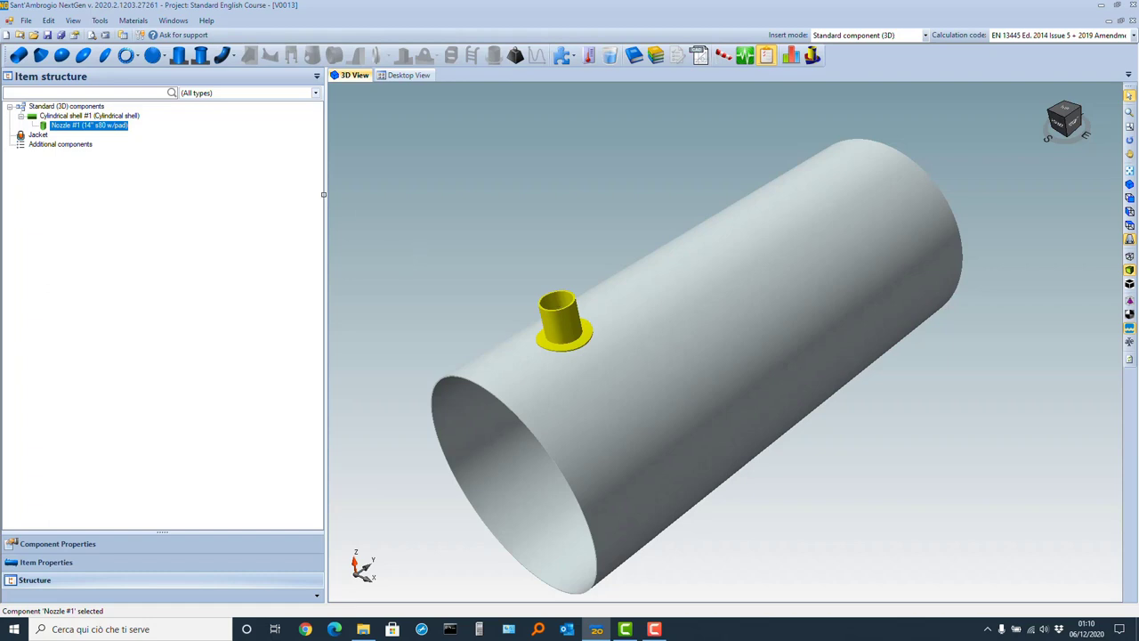
# Add a long welding neck flange to the cylindrical shell and set its length to 500 mm
pyautogui.click(700, 302)
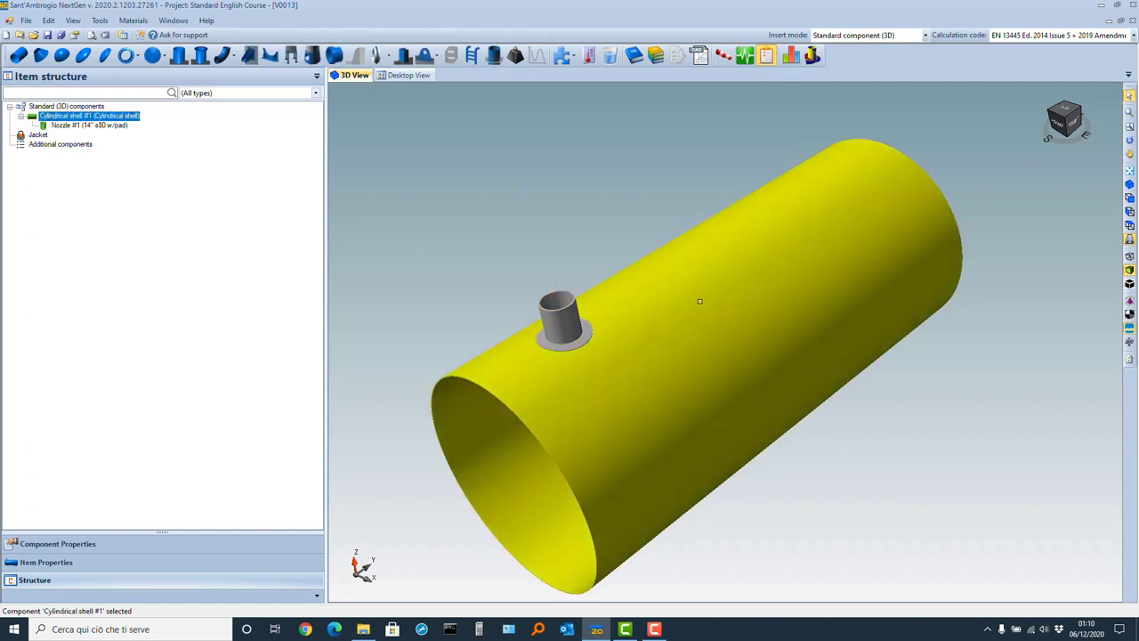
pyautogui.click(199, 55)
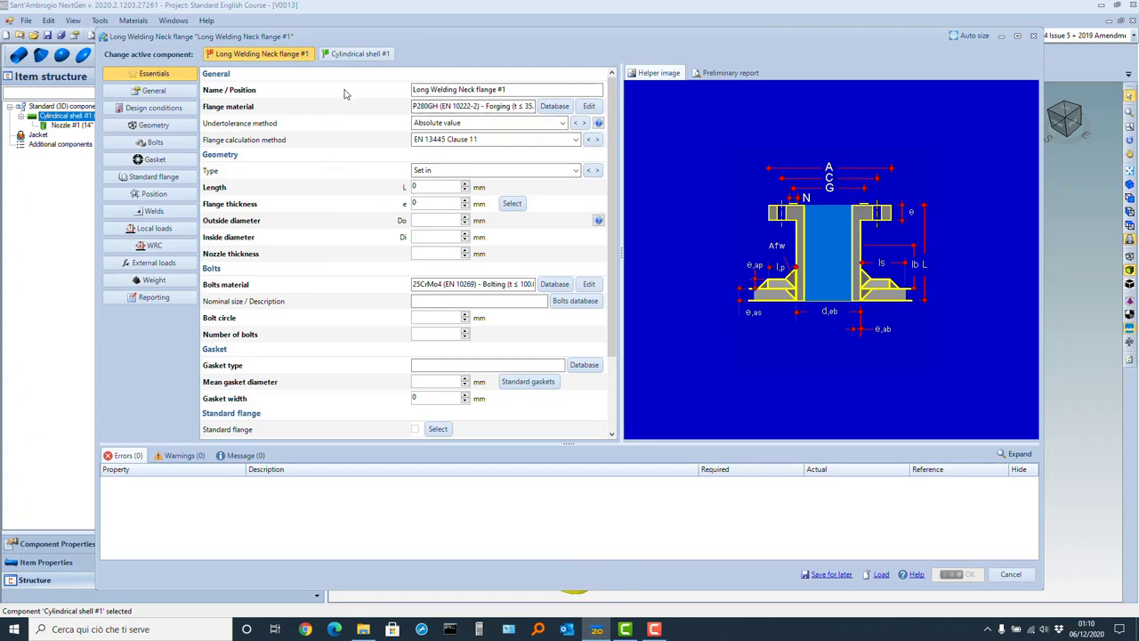
pyautogui.click(432, 188)
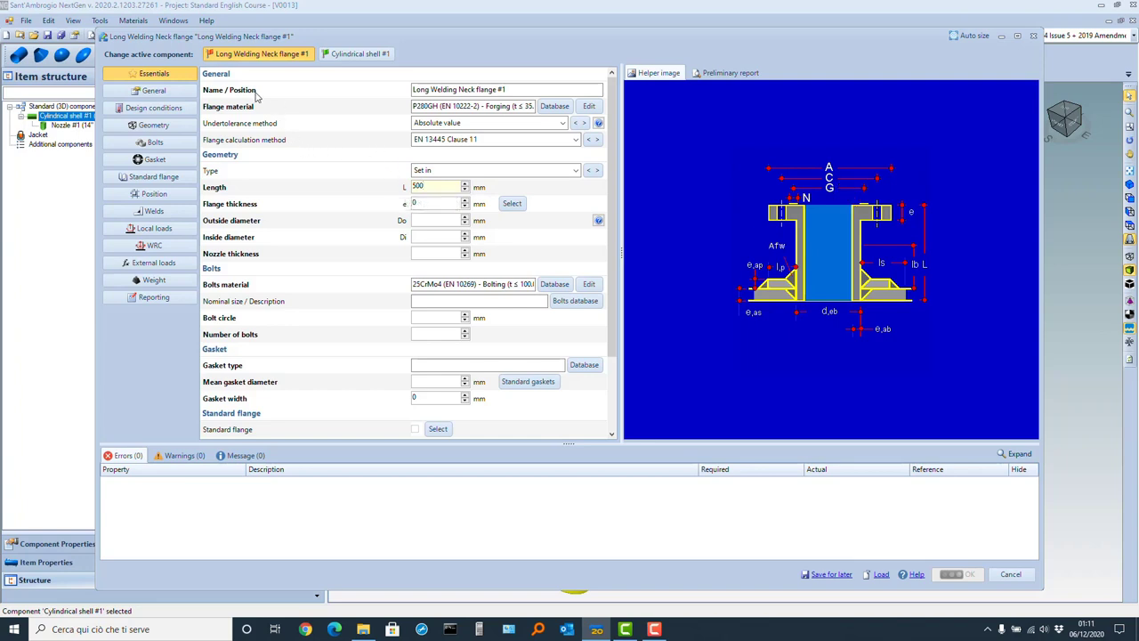
# Try to assign the 14" class 300 standard flange from EN 1759-1 to the long welding neck flange
pyautogui.click(177, 176)
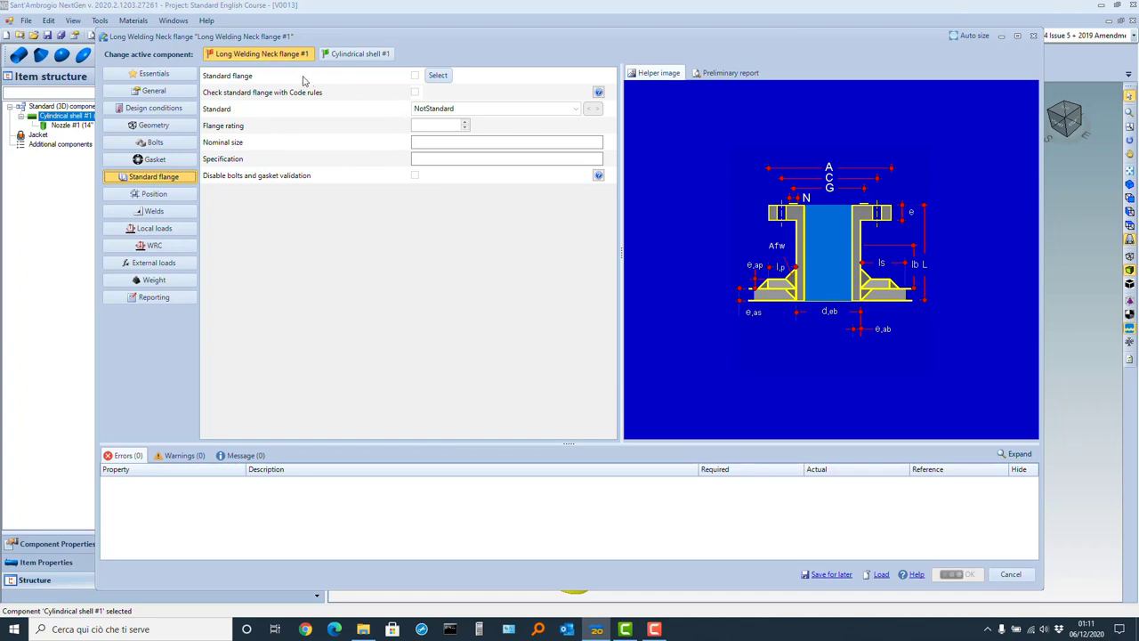
pyautogui.click(437, 77)
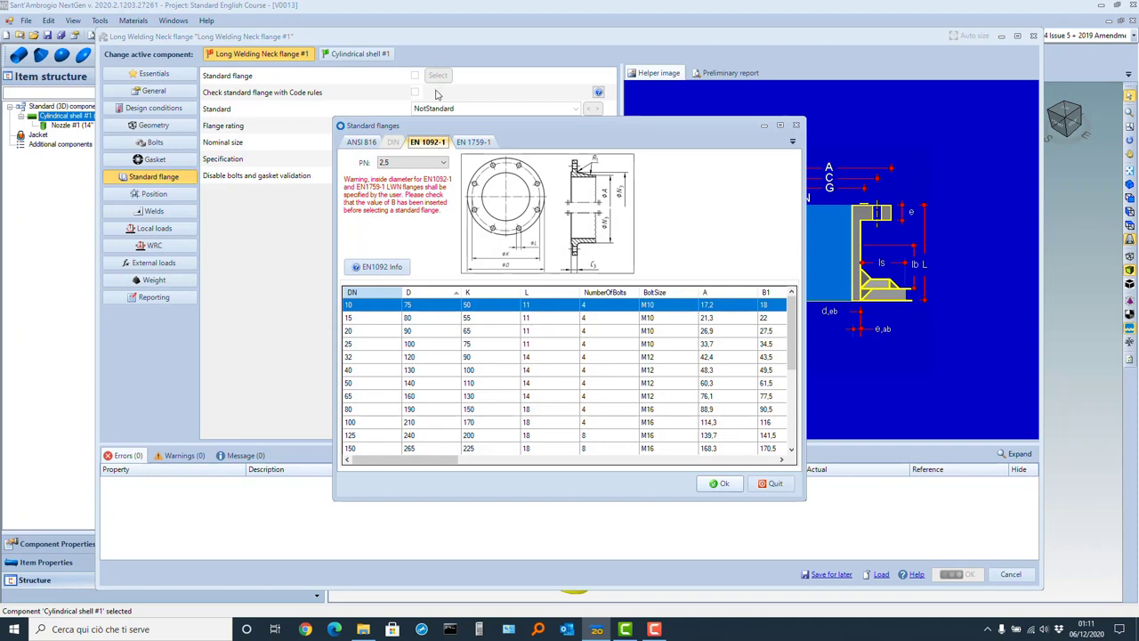
pyautogui.click(475, 142)
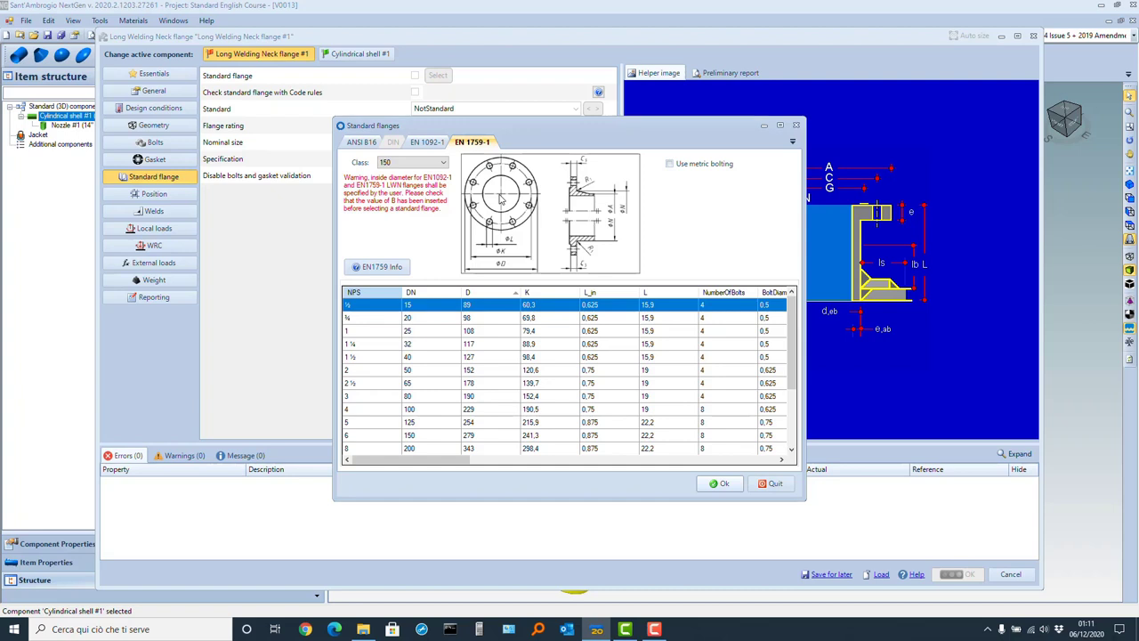
pyautogui.click(444, 164)
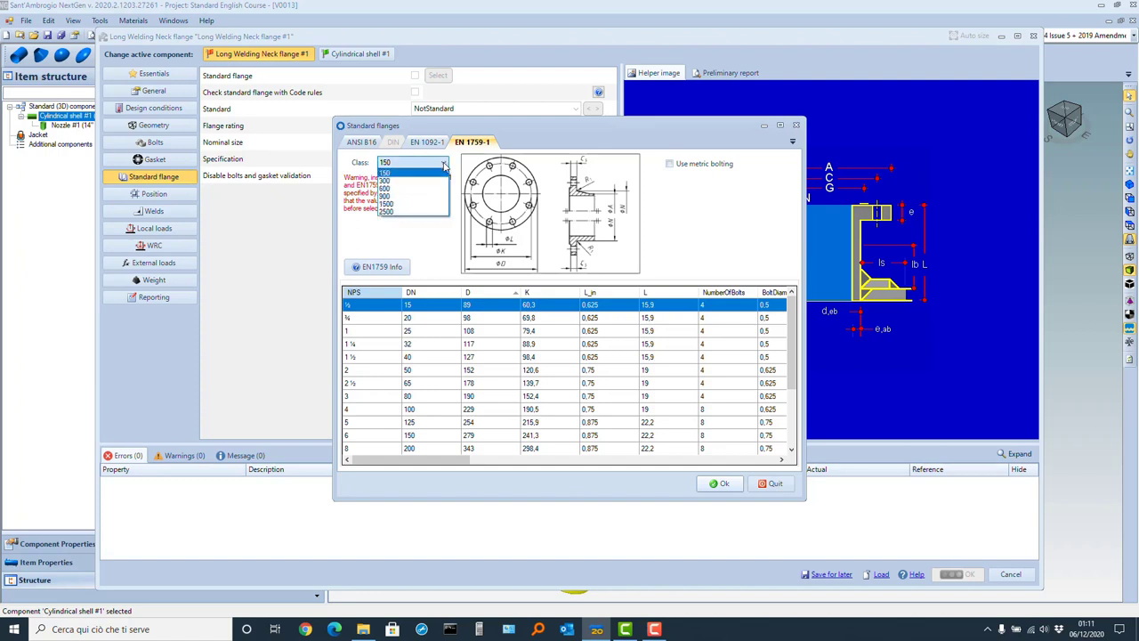
pyautogui.click(434, 183)
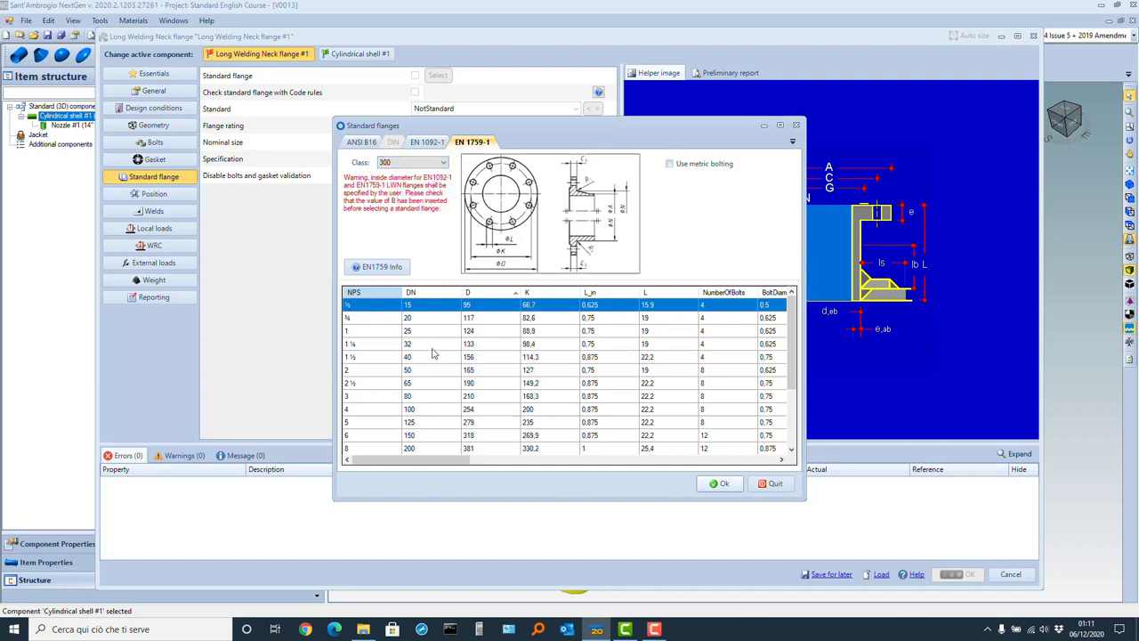
pyautogui.scroll(-4, 435, 353)
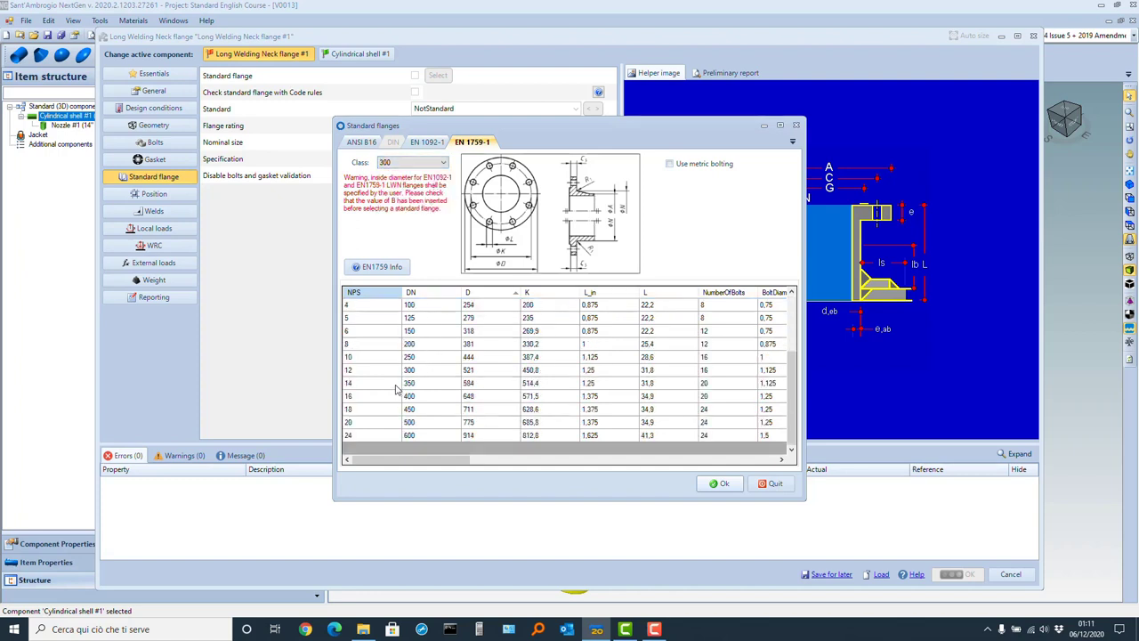
pyautogui.click(396, 383)
pyautogui.doubleClick(396, 386)
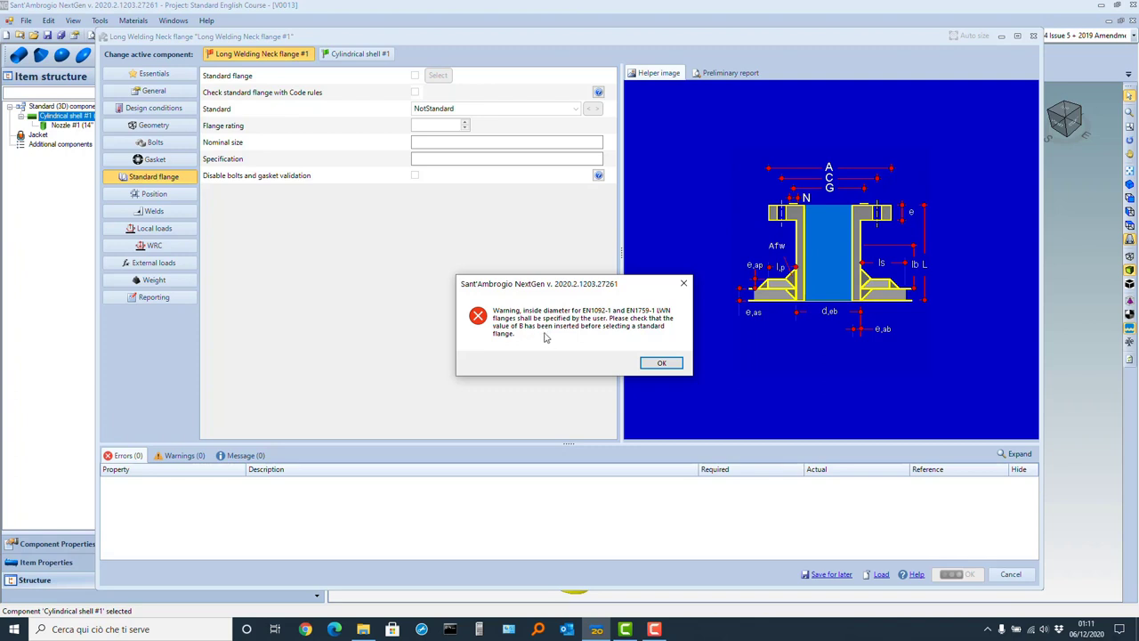
pyautogui.click(662, 363)
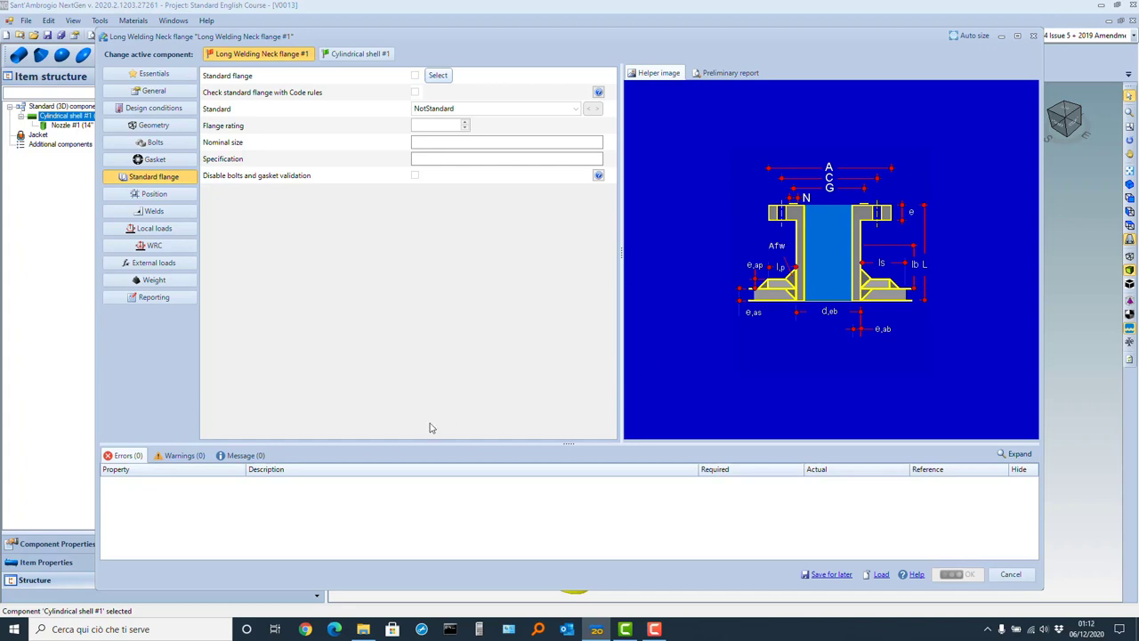
# Switch to the calculator emulator and compute the nozzle inside diameter as 355.6 minus twice 12.7, closing the calculator when done
pyautogui.click(479, 629)
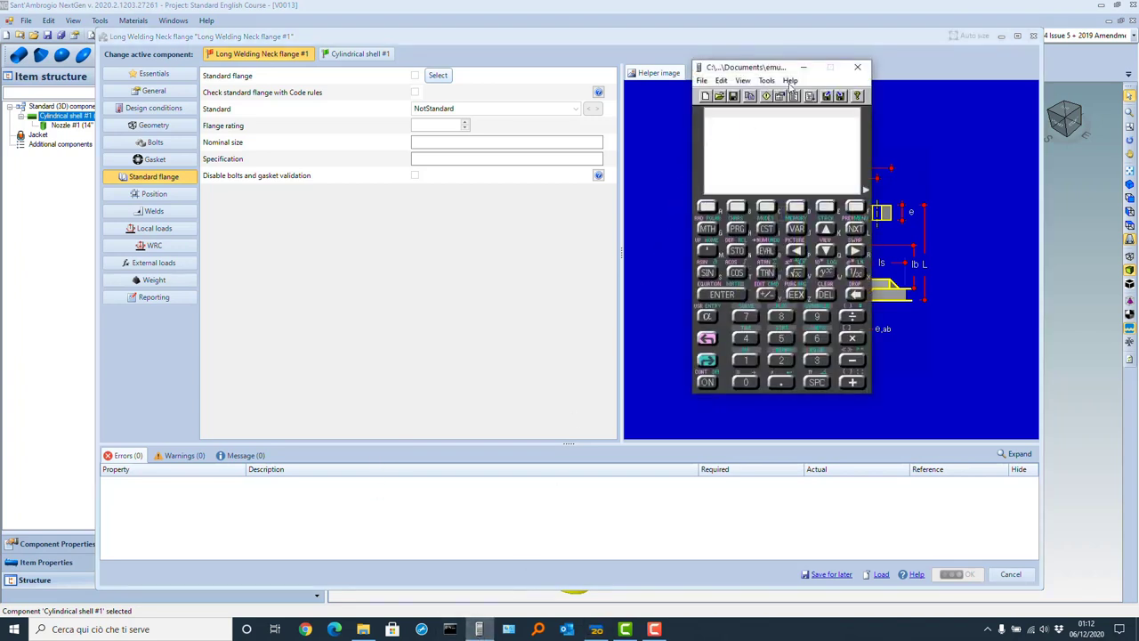
pyautogui.moveTo(748, 67); pyautogui.dragTo(471, 107)
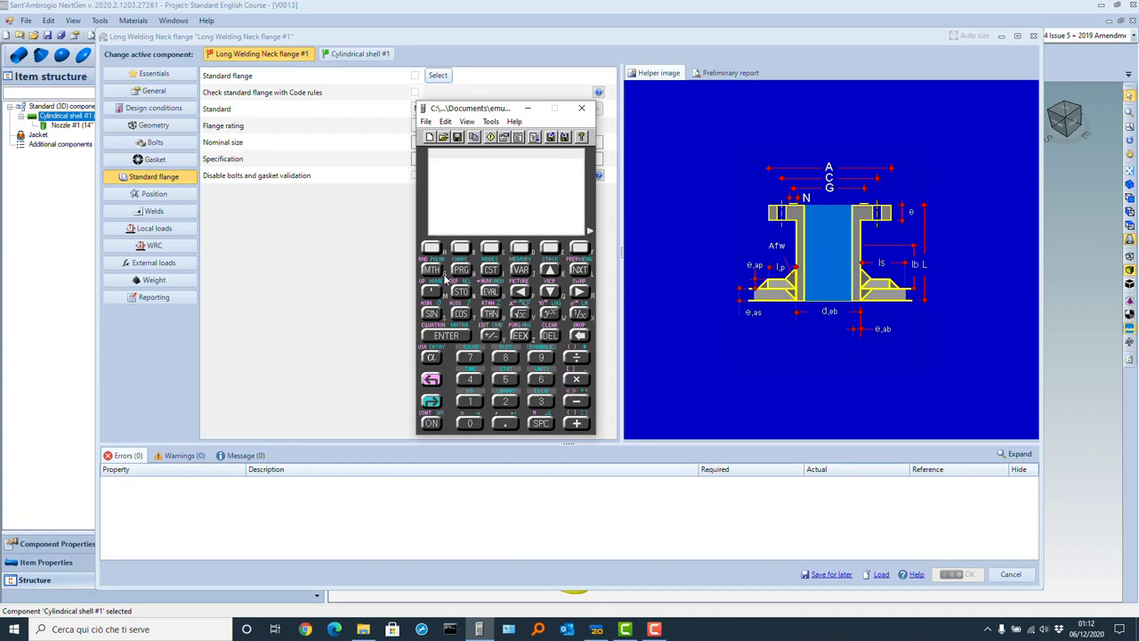
pyautogui.click(431, 423)
pyautogui.click(541, 403)
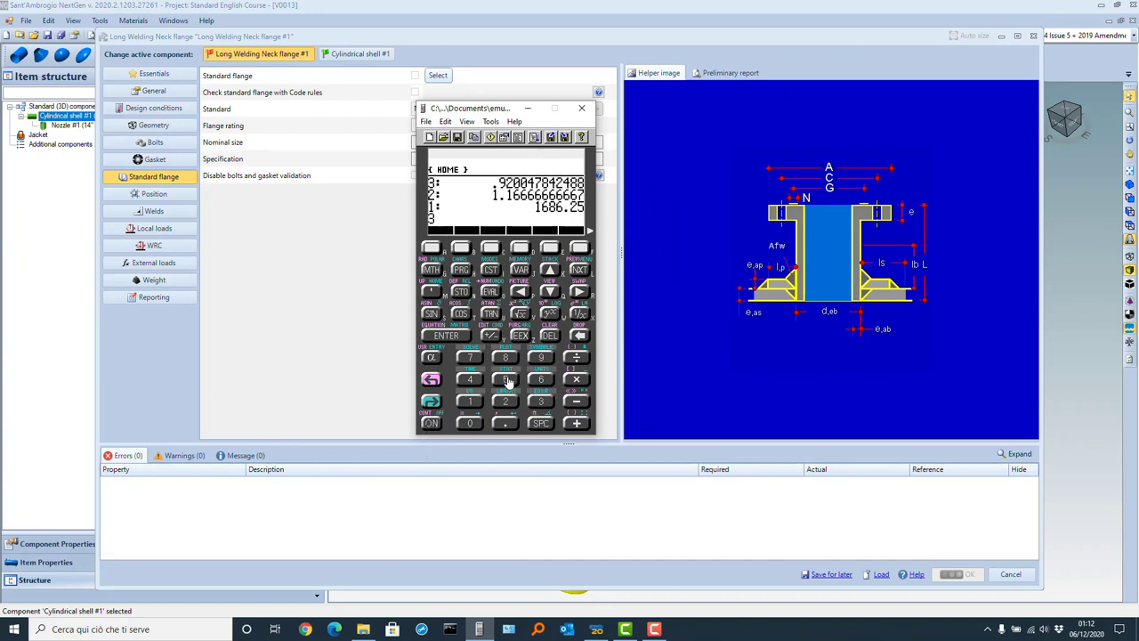
pyautogui.click(505, 380)
pyautogui.click(505, 380)
pyautogui.click(505, 423)
pyautogui.click(544, 383)
pyautogui.click(448, 336)
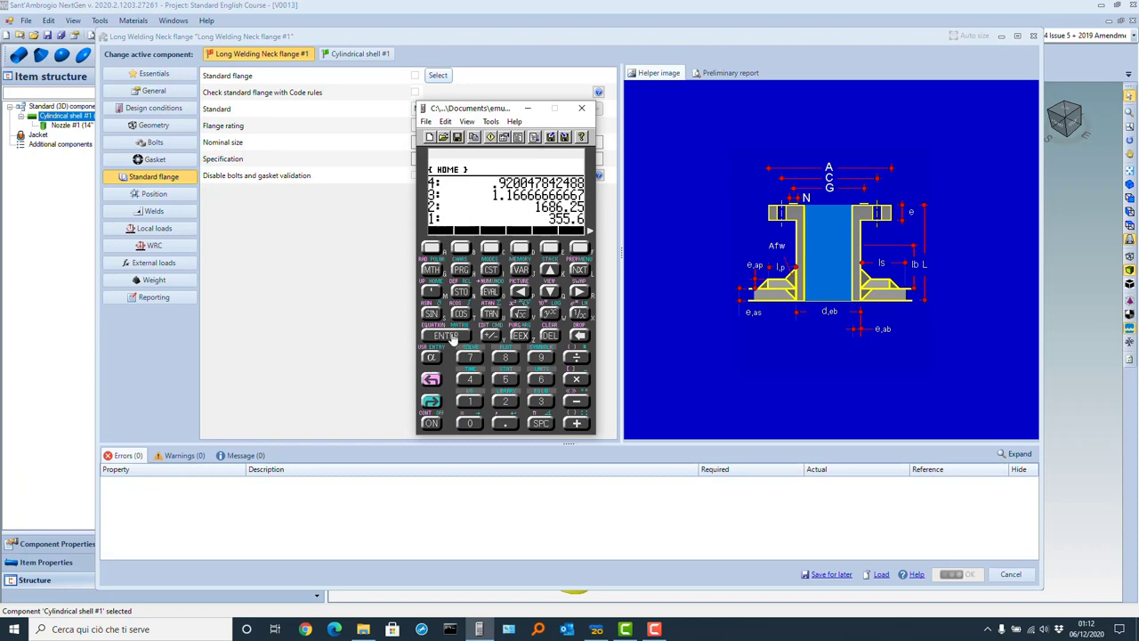
pyautogui.click(470, 401)
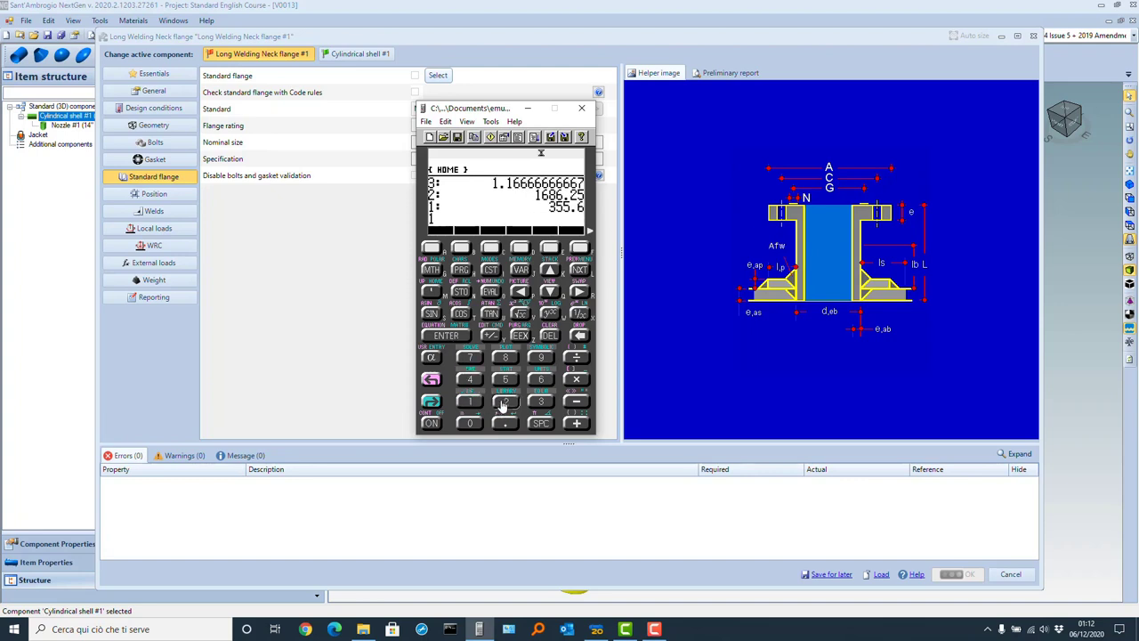
pyautogui.click(504, 402)
pyautogui.click(505, 423)
pyautogui.click(466, 355)
pyautogui.click(463, 338)
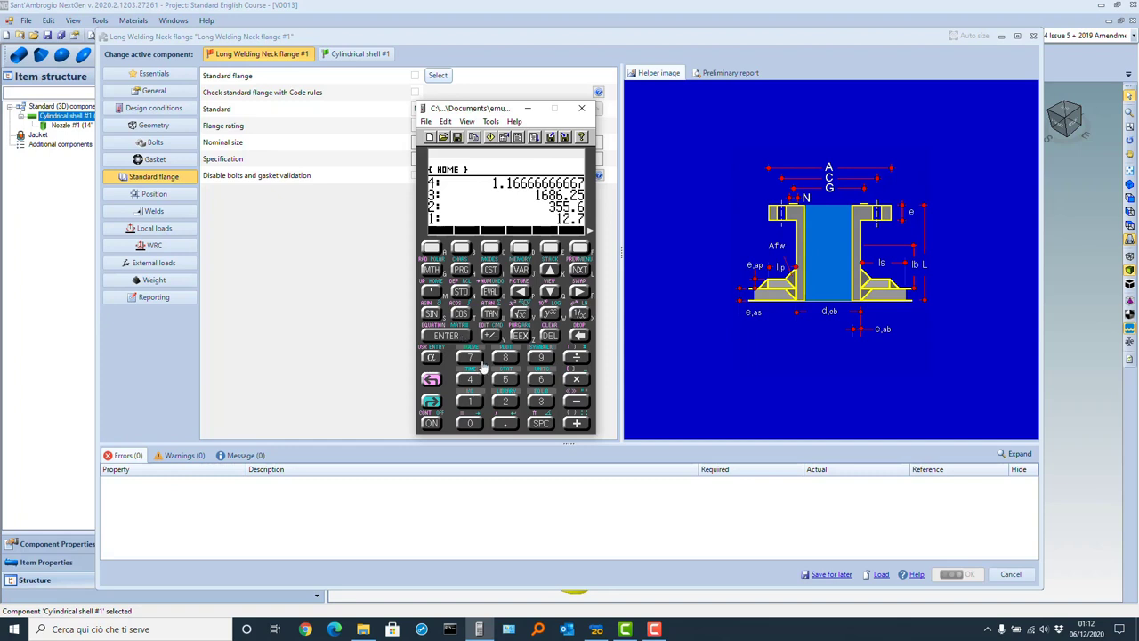
pyautogui.click(505, 403)
pyautogui.click(576, 379)
pyautogui.click(578, 402)
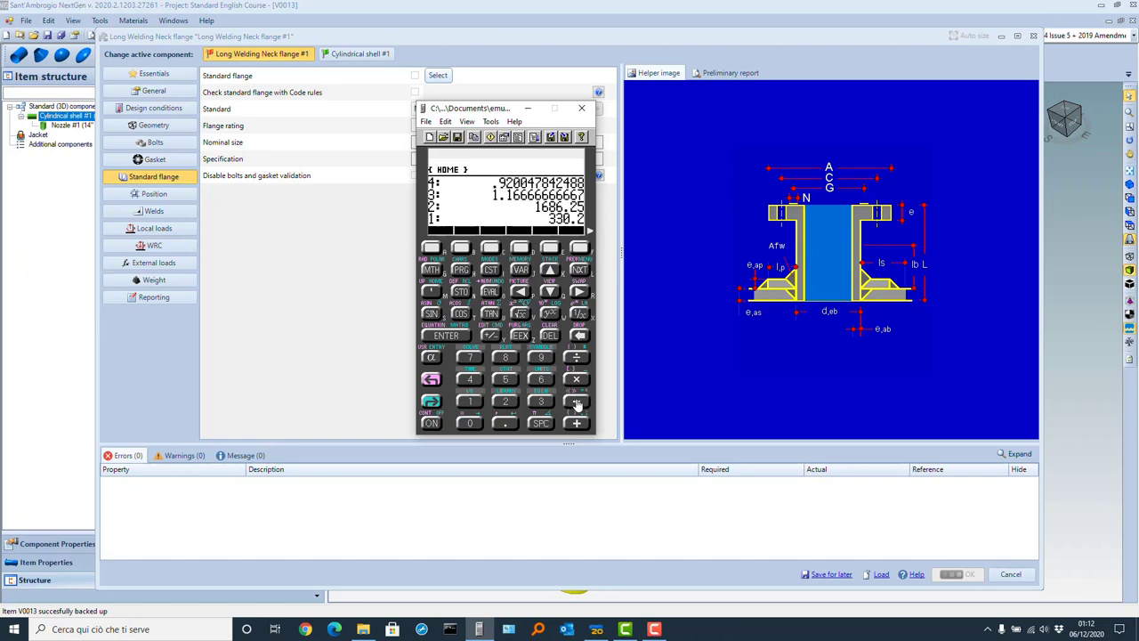
pyautogui.click(582, 108)
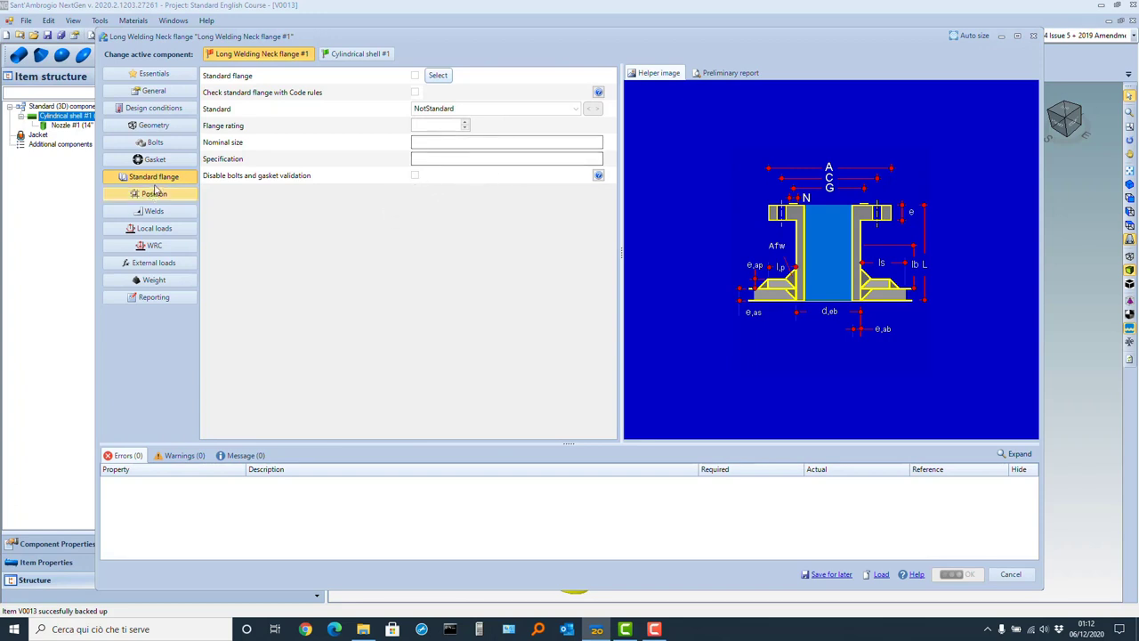
# Set the long welding neck flange's inside diameter to 330 mm
pyautogui.click(153, 126)
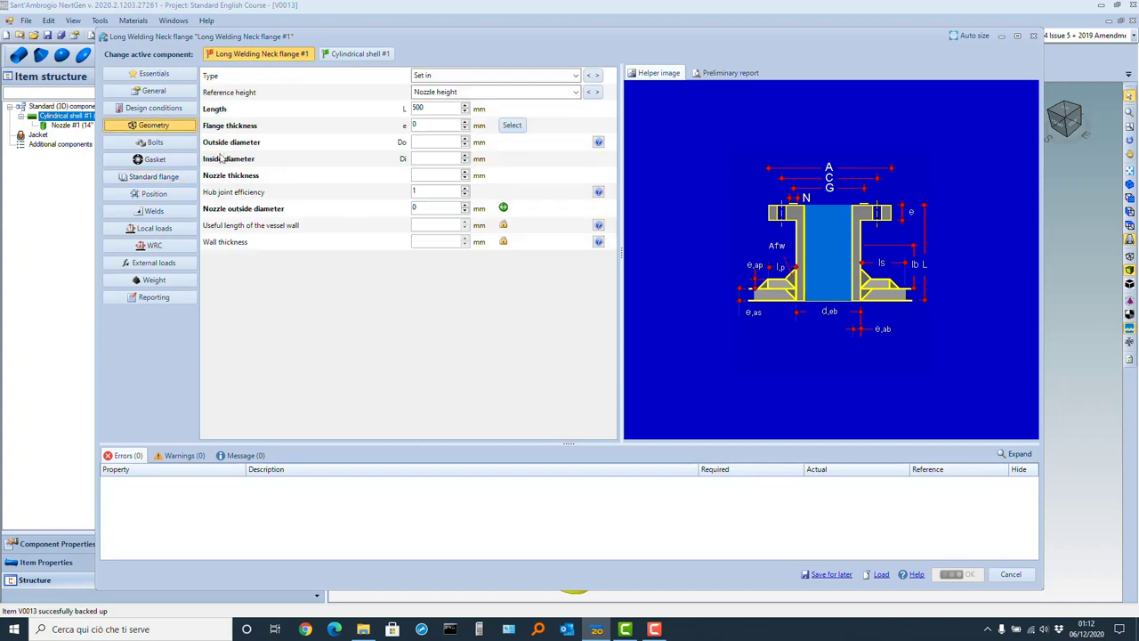
pyautogui.click(411, 159)
pyautogui.click(421, 159)
pyautogui.write('333')
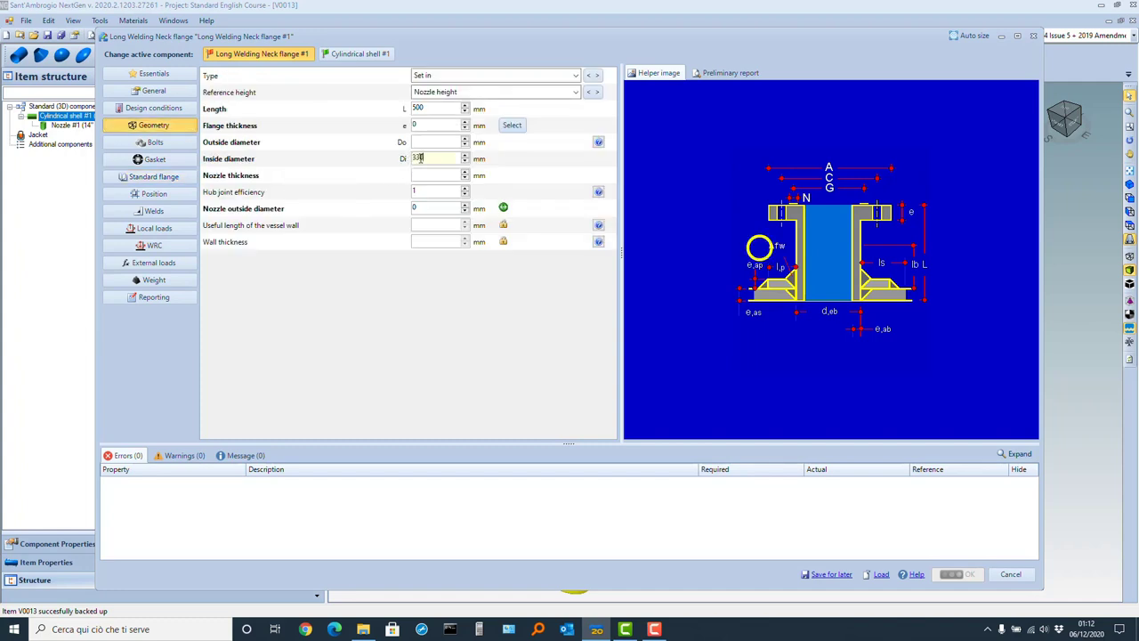
pyautogui.press('Return')
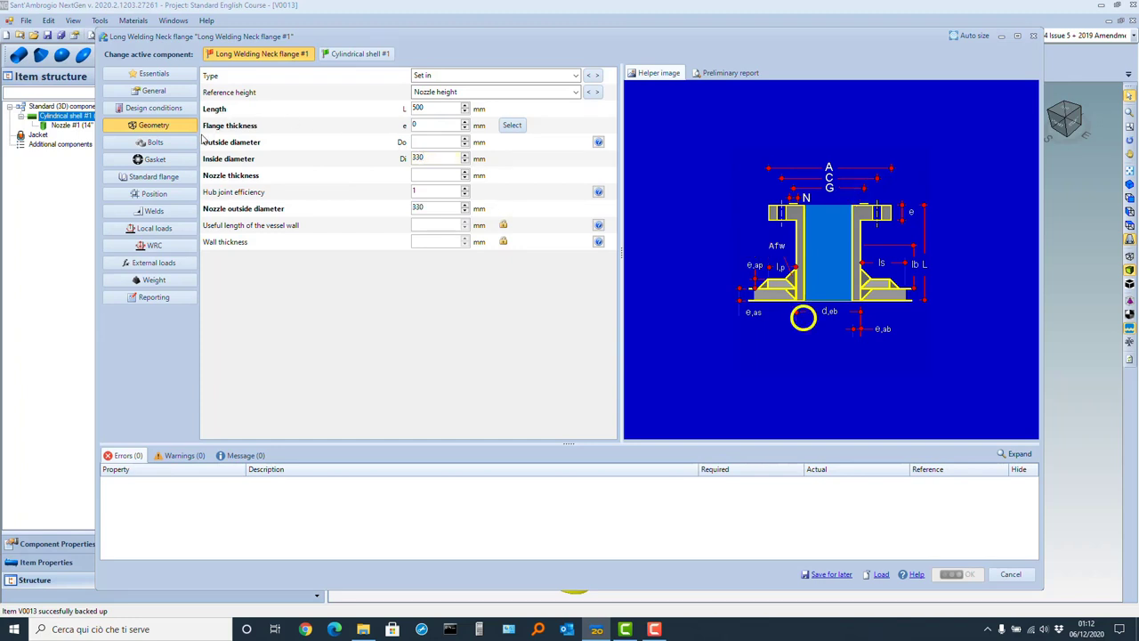
# Assign the 14" class 300 EN 1759-1 standard flange and disable the bolts and gasket validation
pyautogui.click(160, 178)
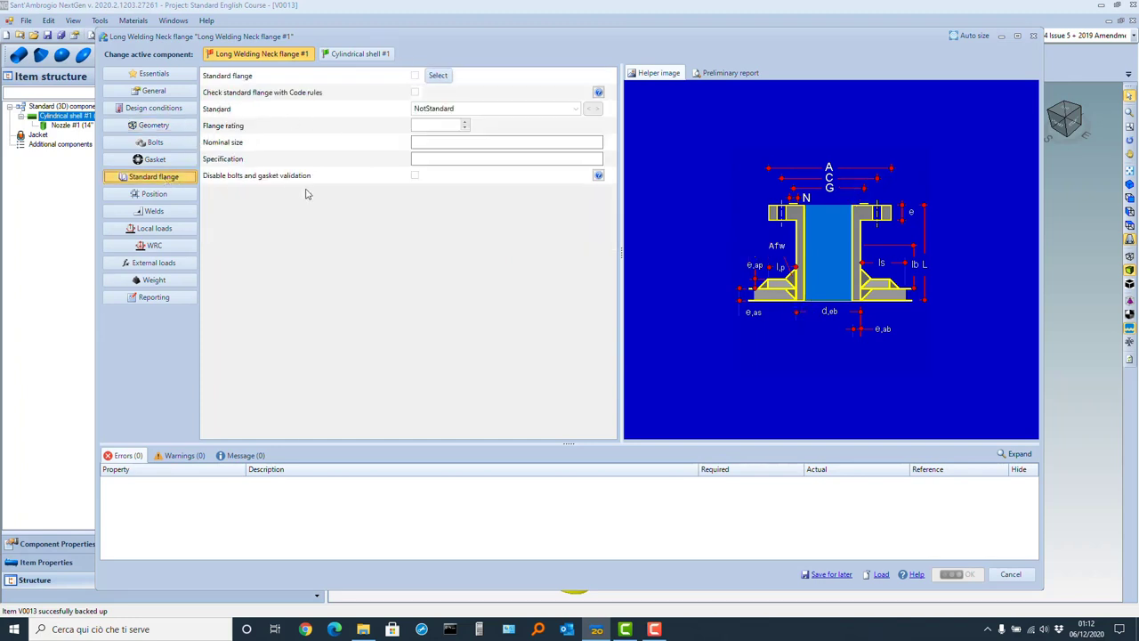
pyautogui.click(435, 78)
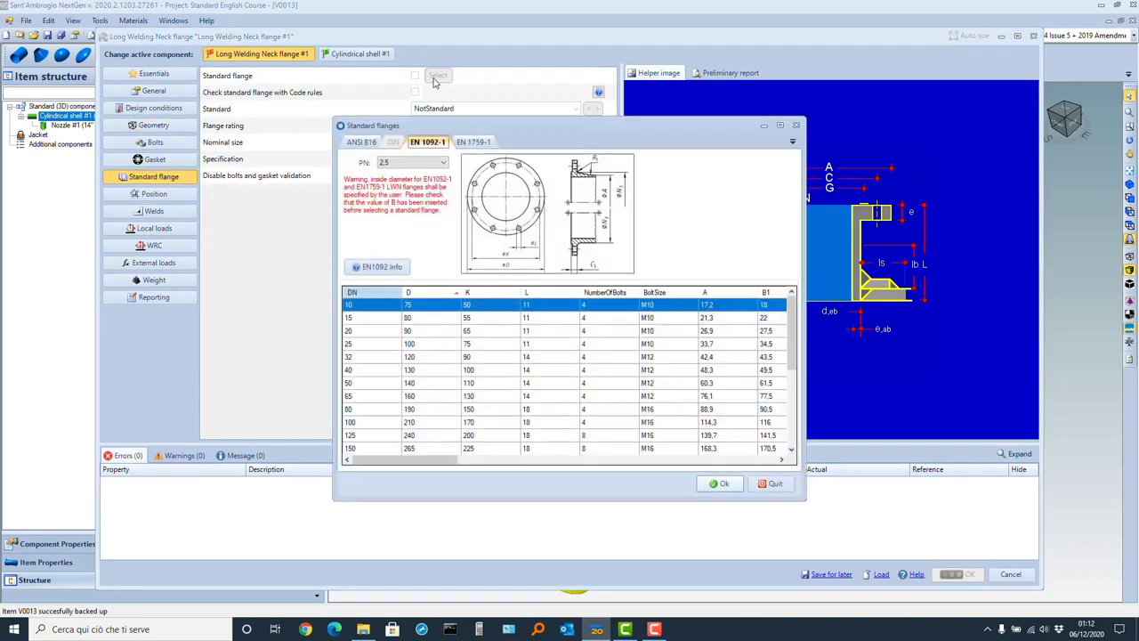
pyautogui.click(478, 143)
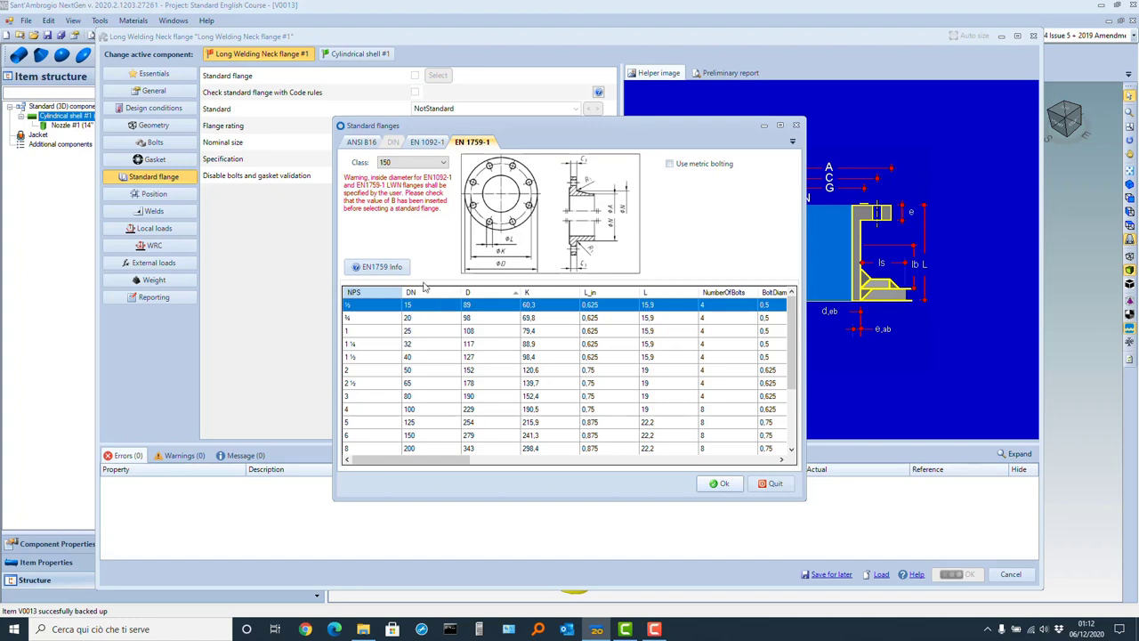
pyautogui.click(444, 163)
pyautogui.click(433, 184)
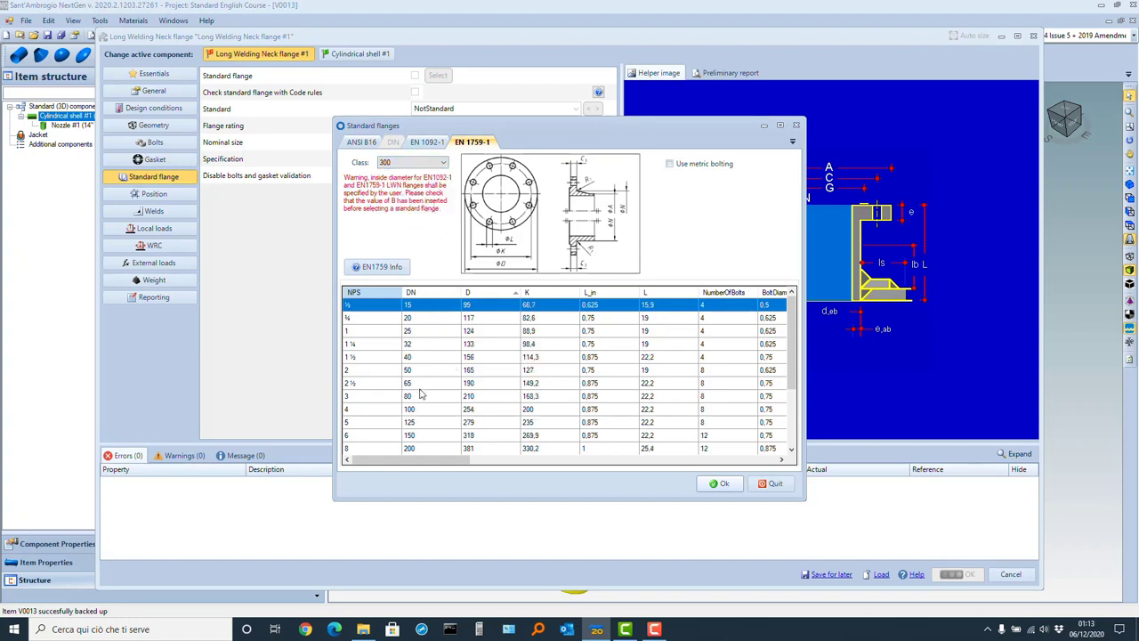
pyautogui.scroll(-3, 420, 393)
pyautogui.doubleClick(371, 386)
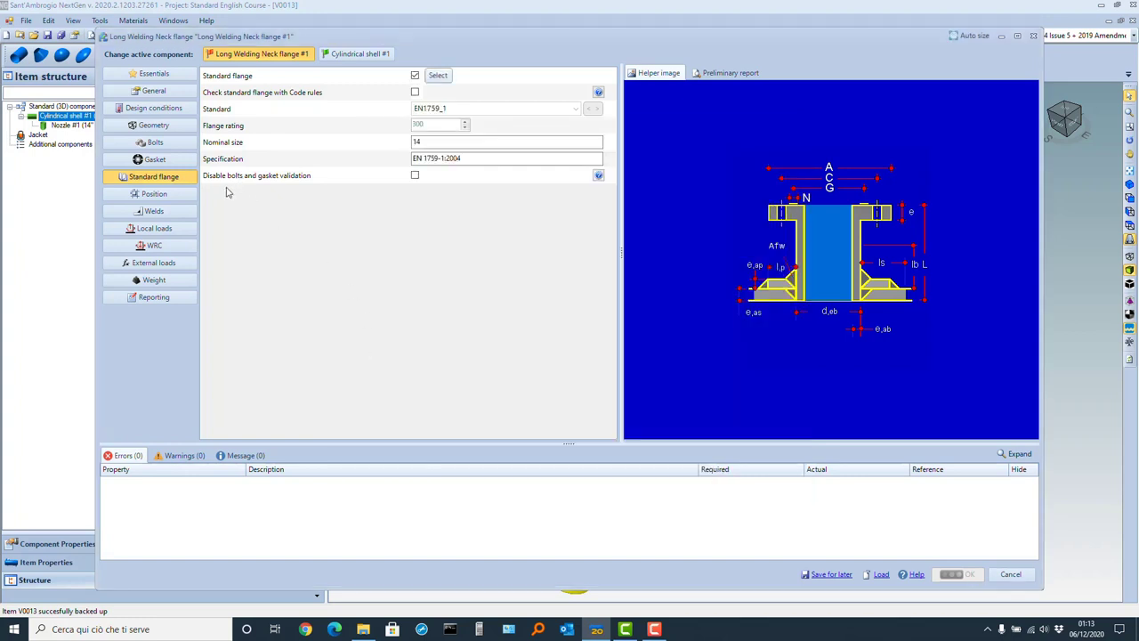
pyautogui.click(415, 177)
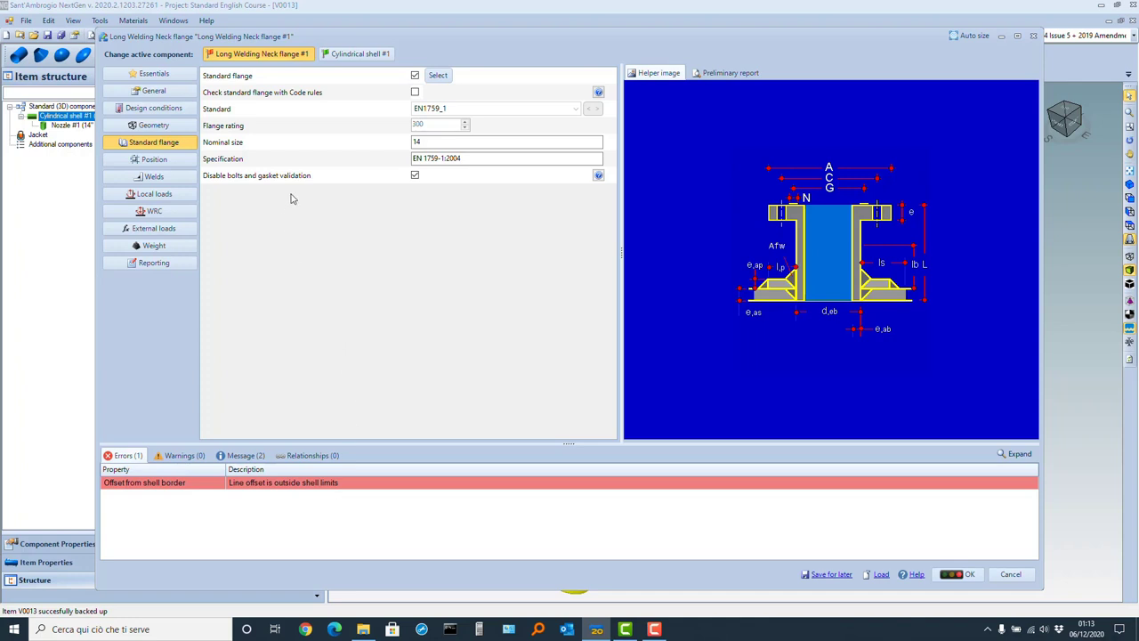
# Set the long welding neck flange's offset from the shell border to 3000 mm
pyautogui.click(154, 159)
pyautogui.doubleClick(430, 92)
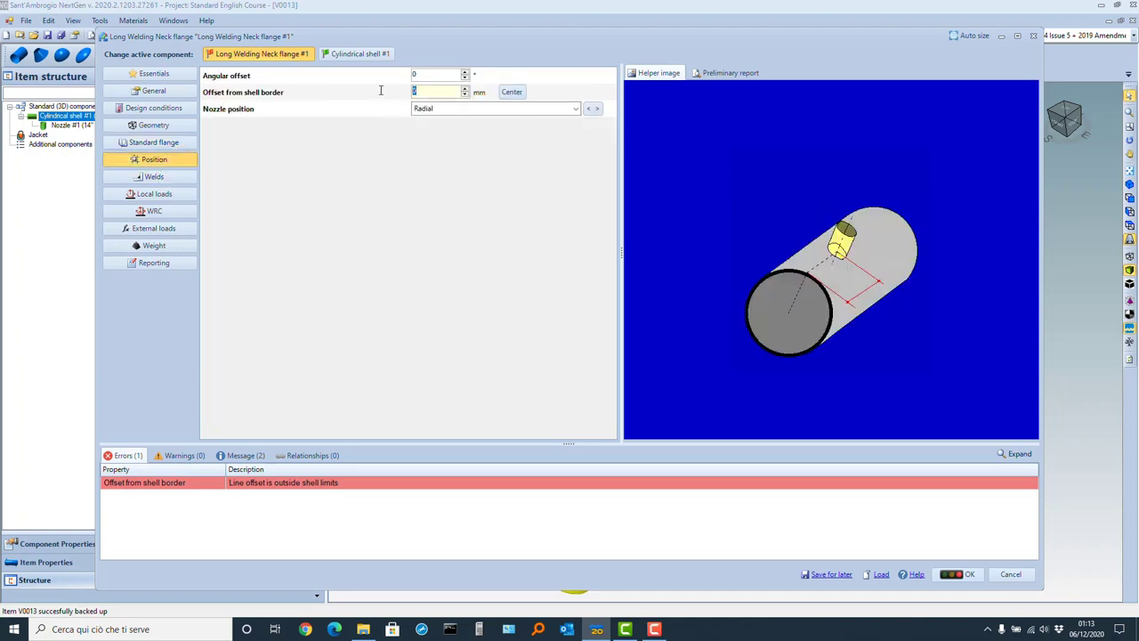
pyautogui.write('3000')
pyautogui.press('Tab')
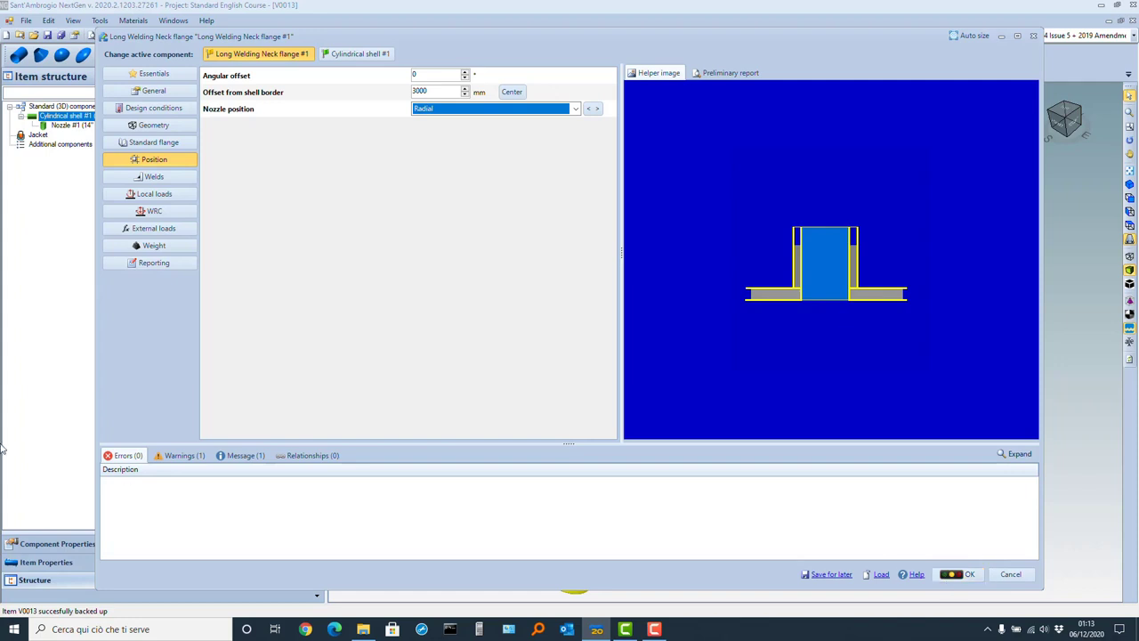
# Review the flange thickness warning and change the flange material to the P280GH (EN 10222-2) forging for thicknesses of 50,001 to 160 mm
pyautogui.click(179, 457)
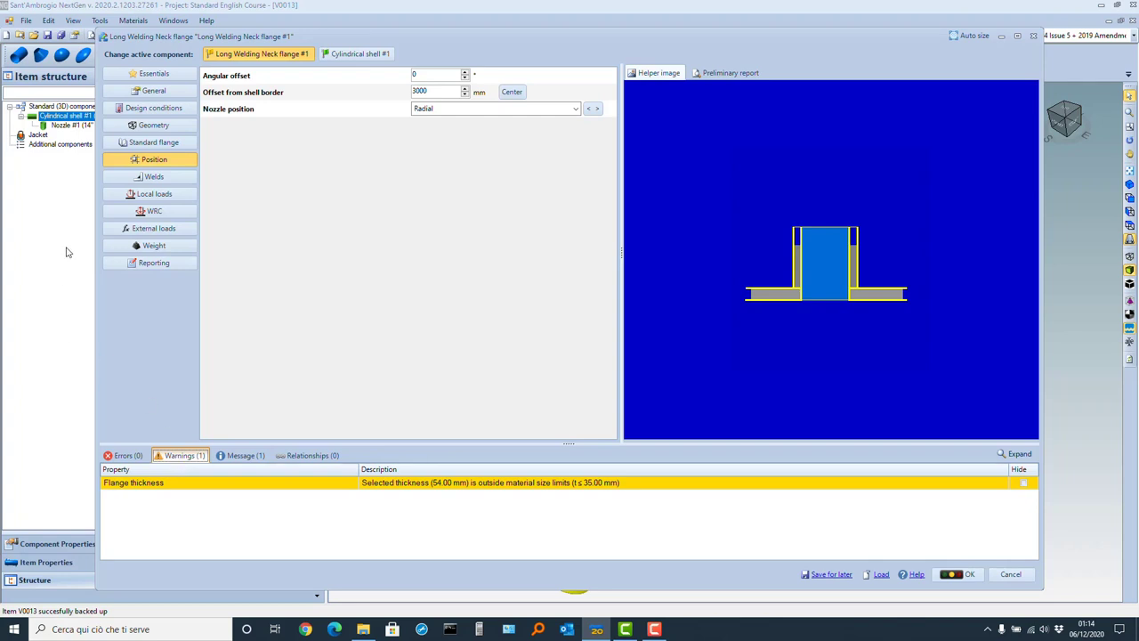
pyautogui.click(169, 91)
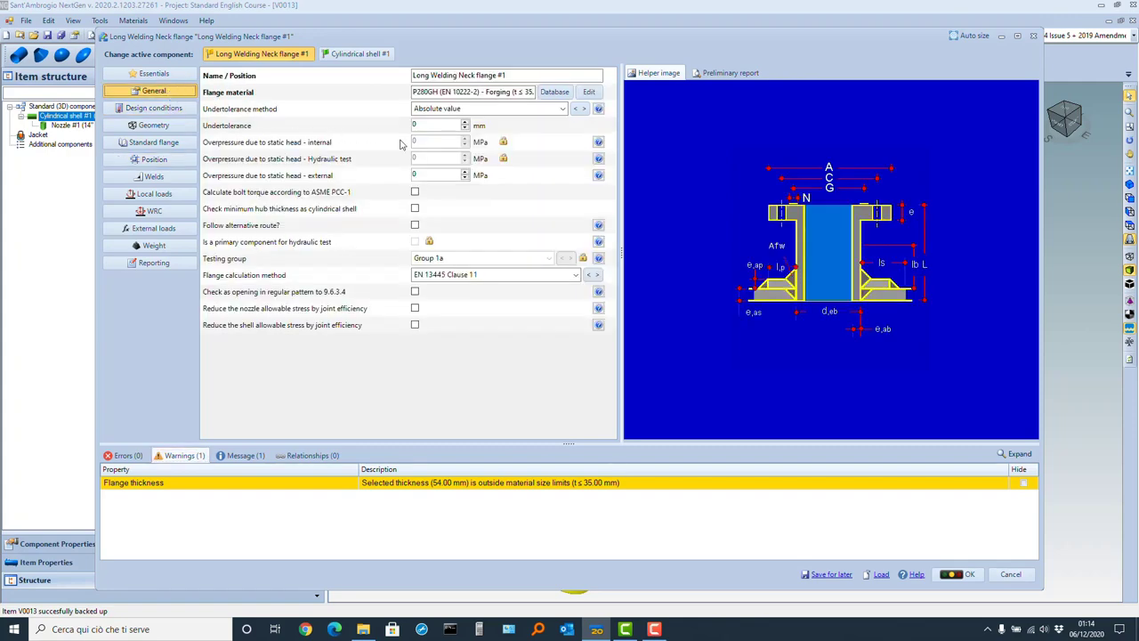
pyautogui.click(565, 93)
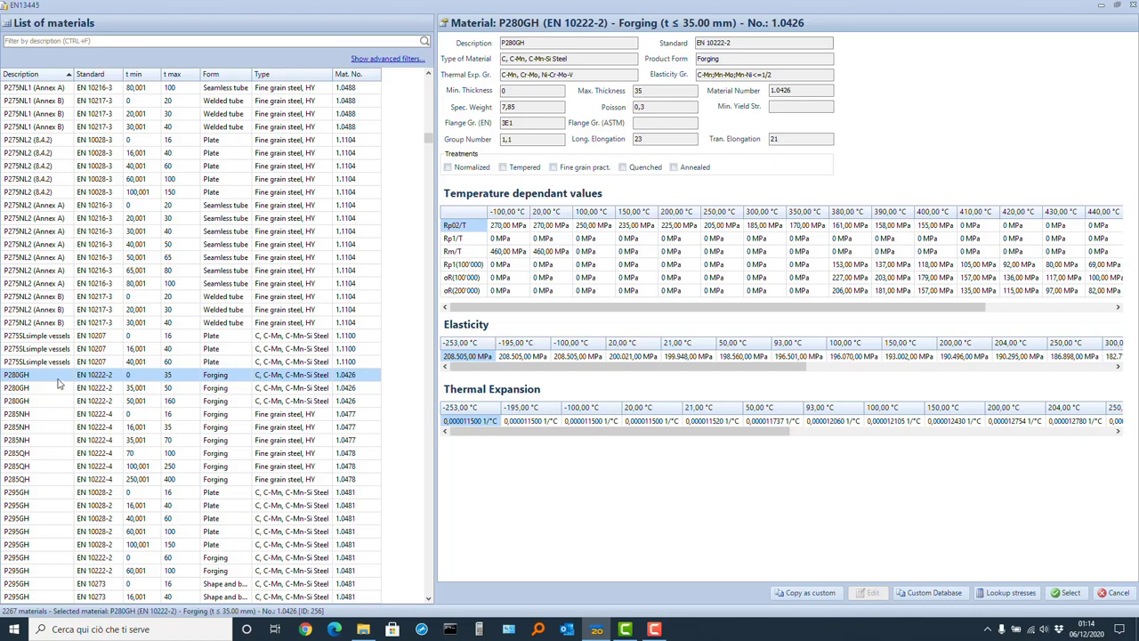
pyautogui.click(143, 402)
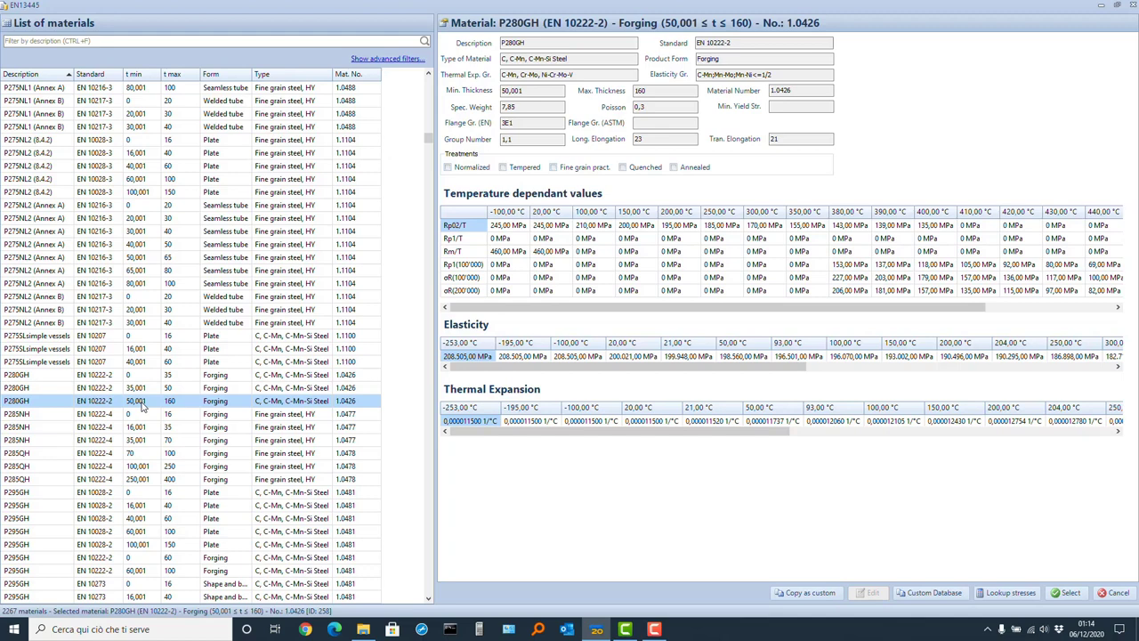
pyautogui.doubleClick(142, 402)
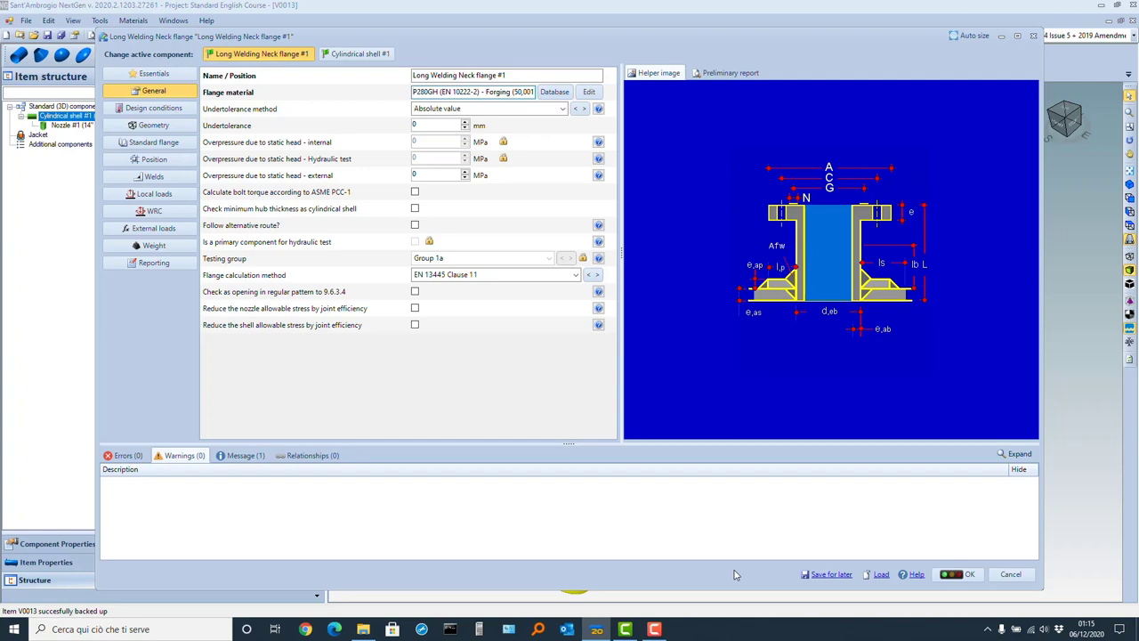
# Confirm the long welding neck flange and start a torispherical head on the left side of the cylindrical shell
pyautogui.click(964, 577)
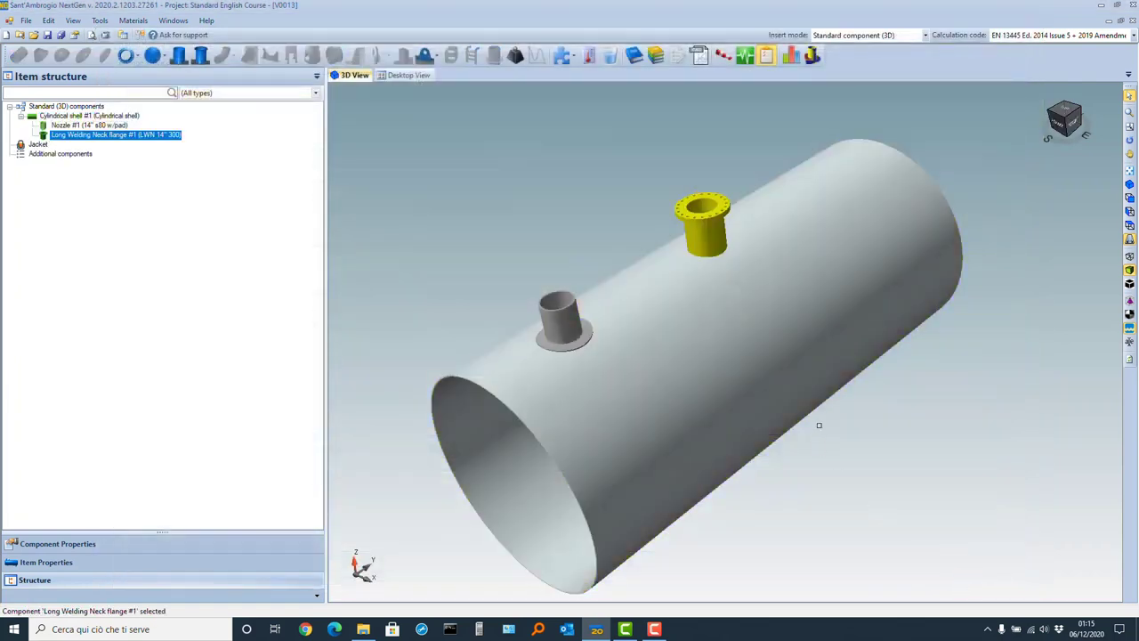
pyautogui.moveTo(667, 389); pyautogui.dragTo(682, 347, button='middle')
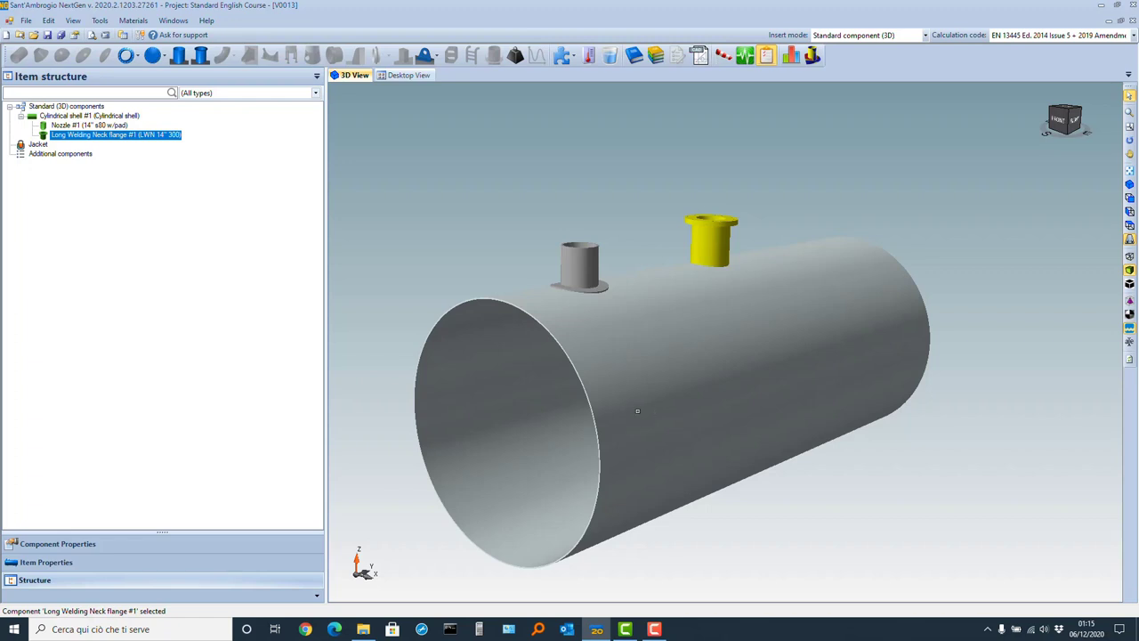
pyautogui.click(474, 411)
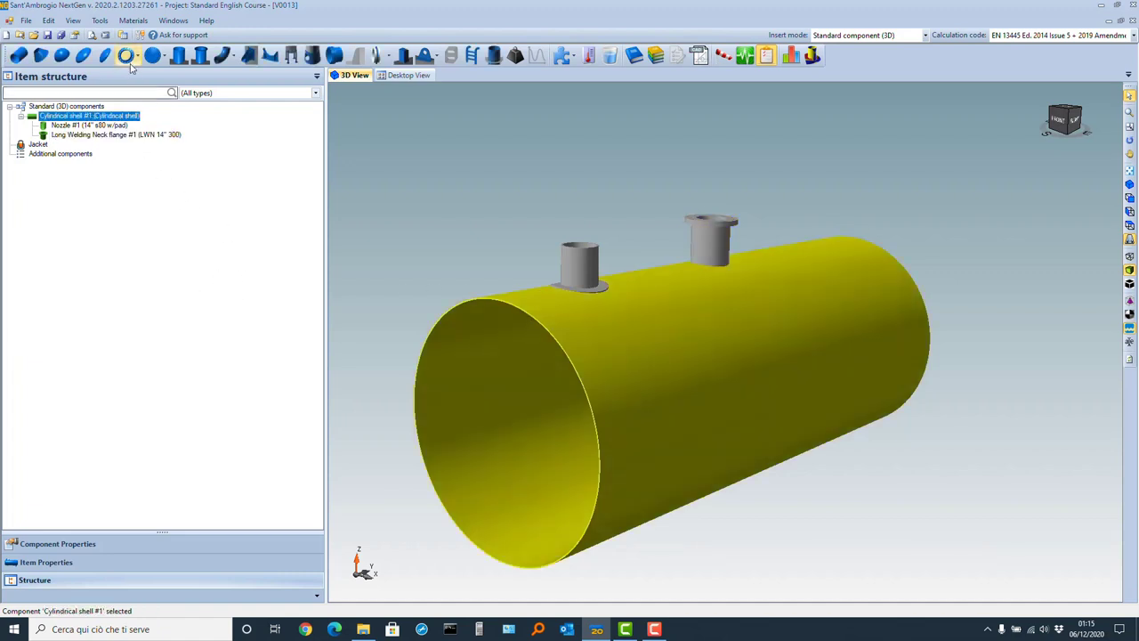
pyautogui.click(105, 56)
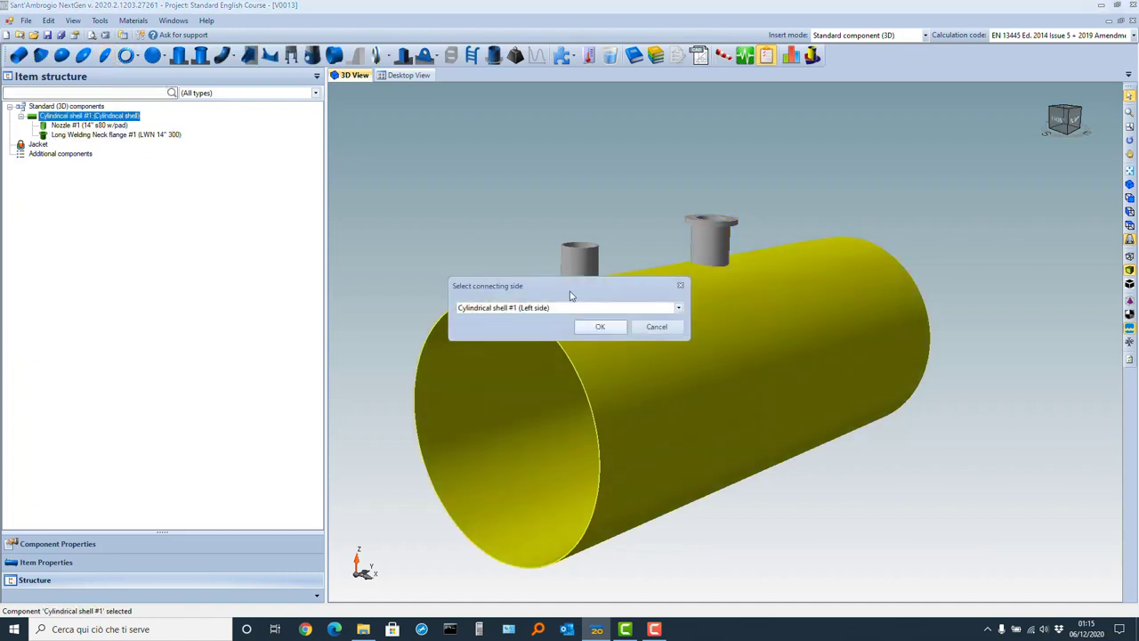
pyautogui.click(602, 328)
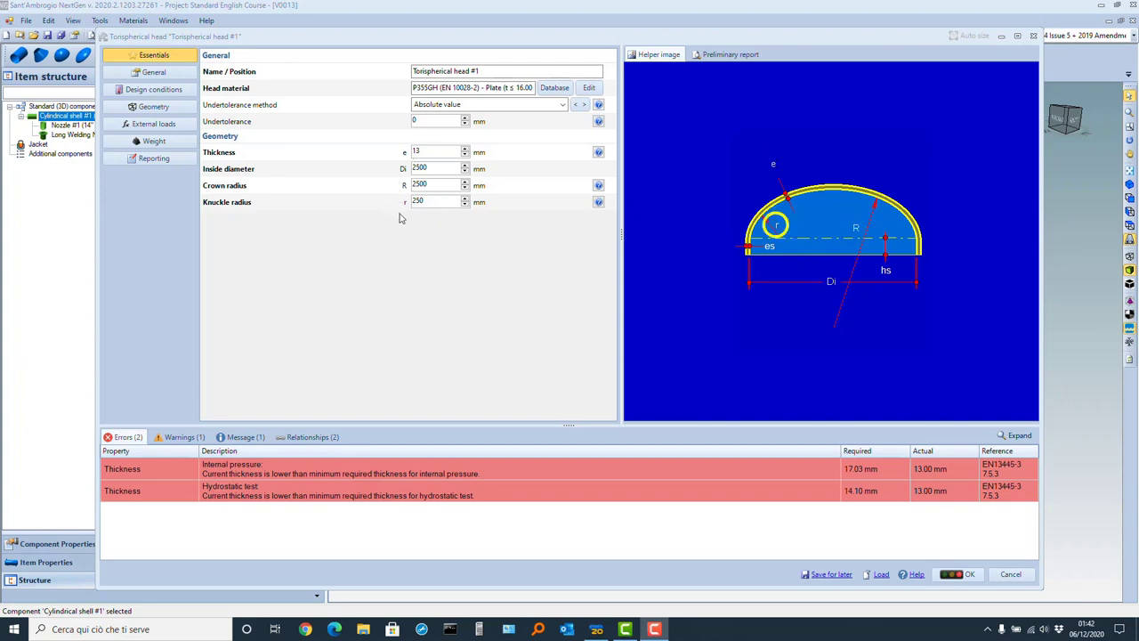
# Set the torispherical head's crown radius to 2000 mm
pyautogui.doubleClick(438, 185)
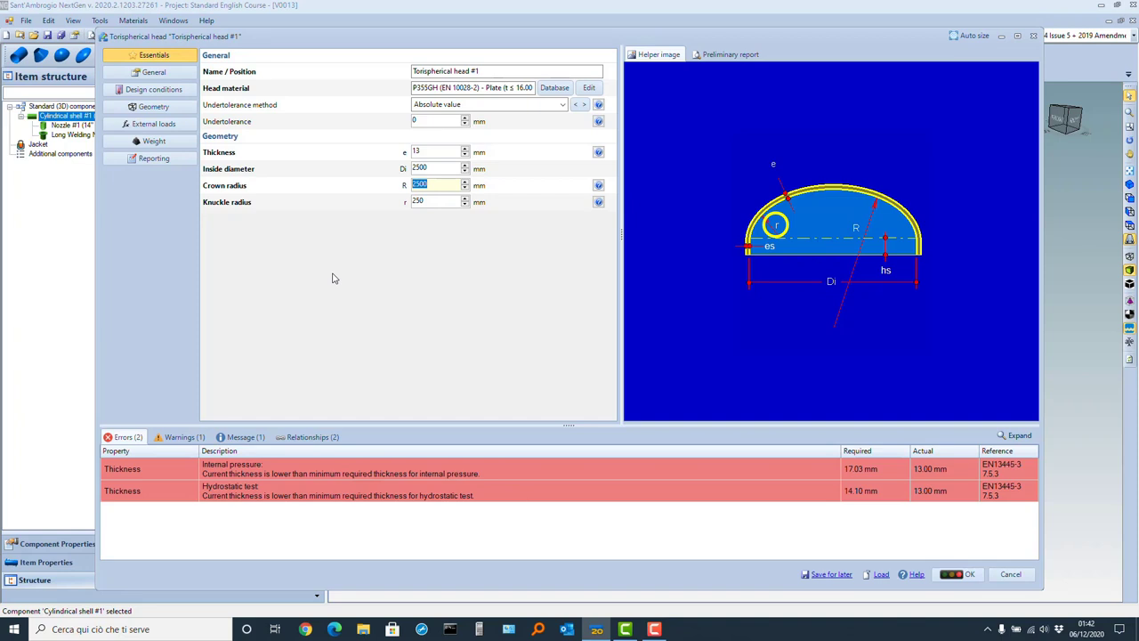
pyautogui.write('2000')
pyautogui.click(430, 202)
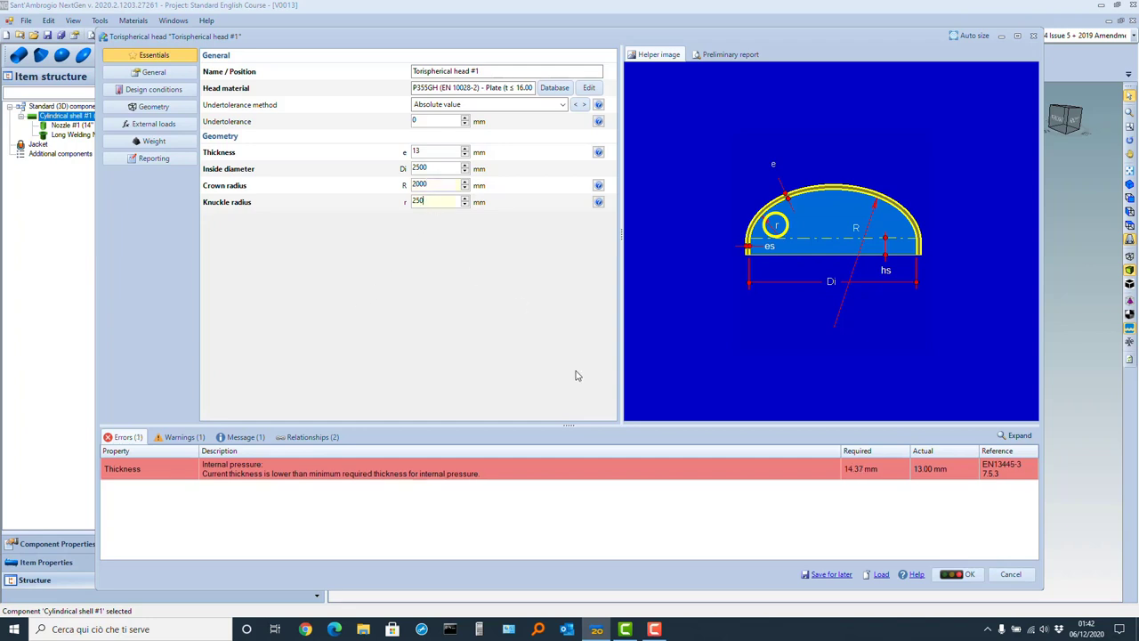
# Compute 0.154 × 2500 in the desktop calculator and set the head's knuckle radius to 385 mm
pyautogui.click(480, 630)
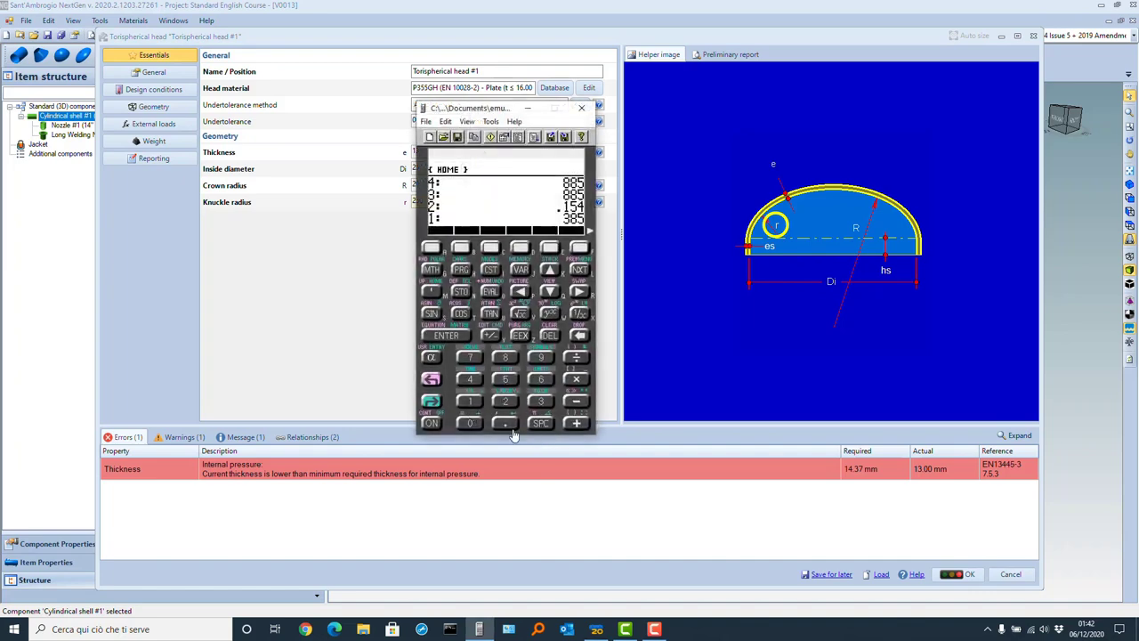
pyautogui.click(509, 428)
pyautogui.click(470, 401)
pyautogui.click(504, 380)
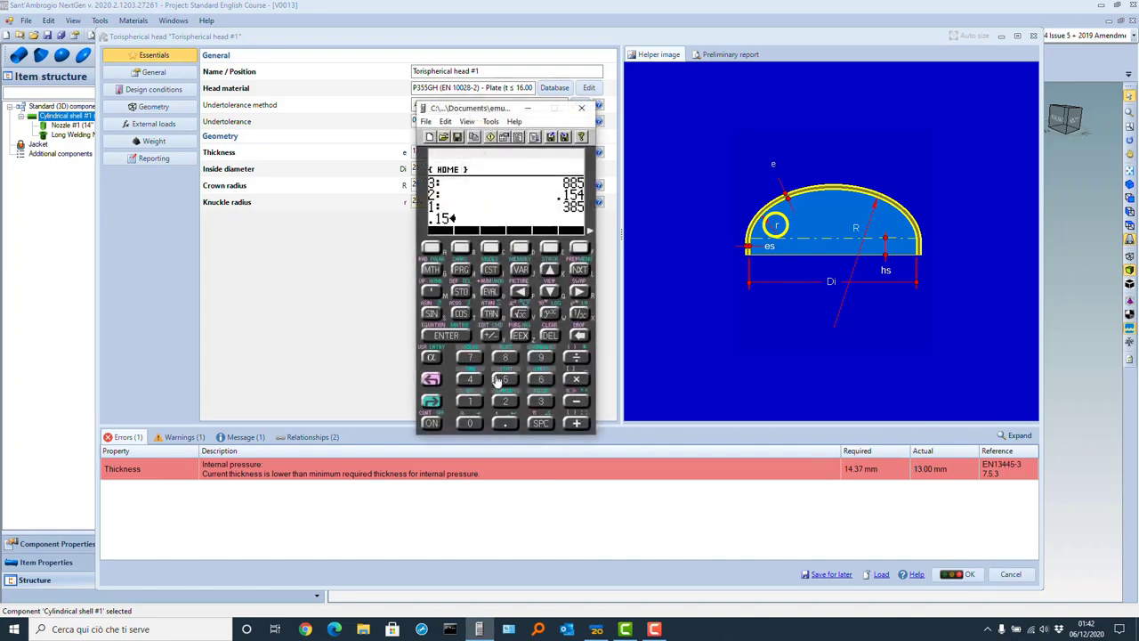
pyautogui.click(468, 378)
pyautogui.click(446, 335)
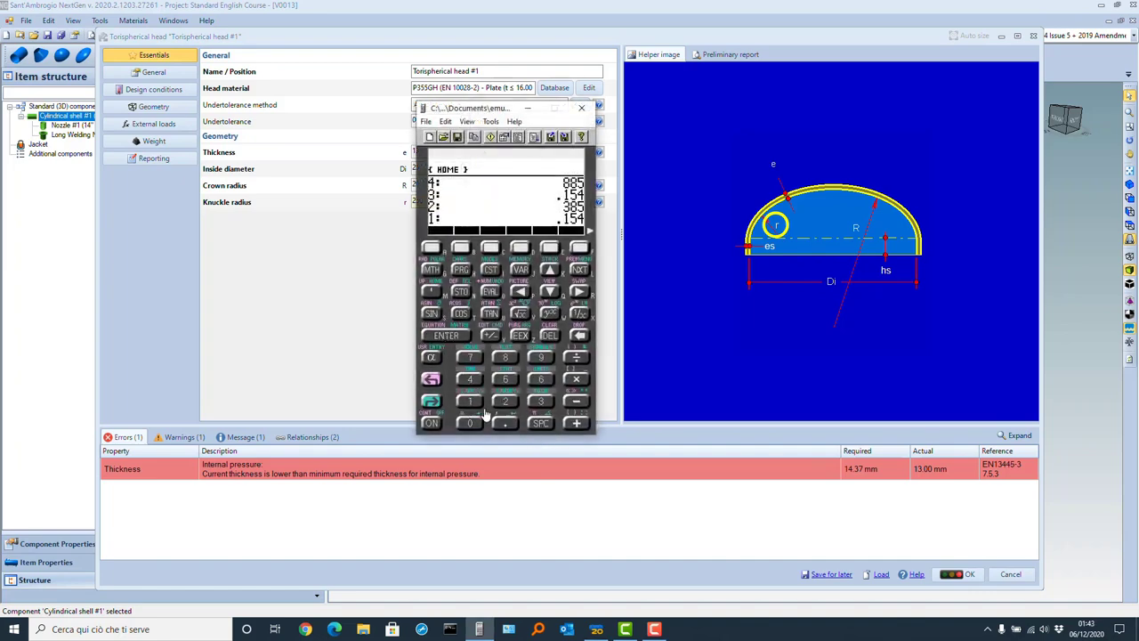
pyautogui.click(504, 402)
pyautogui.click(505, 380)
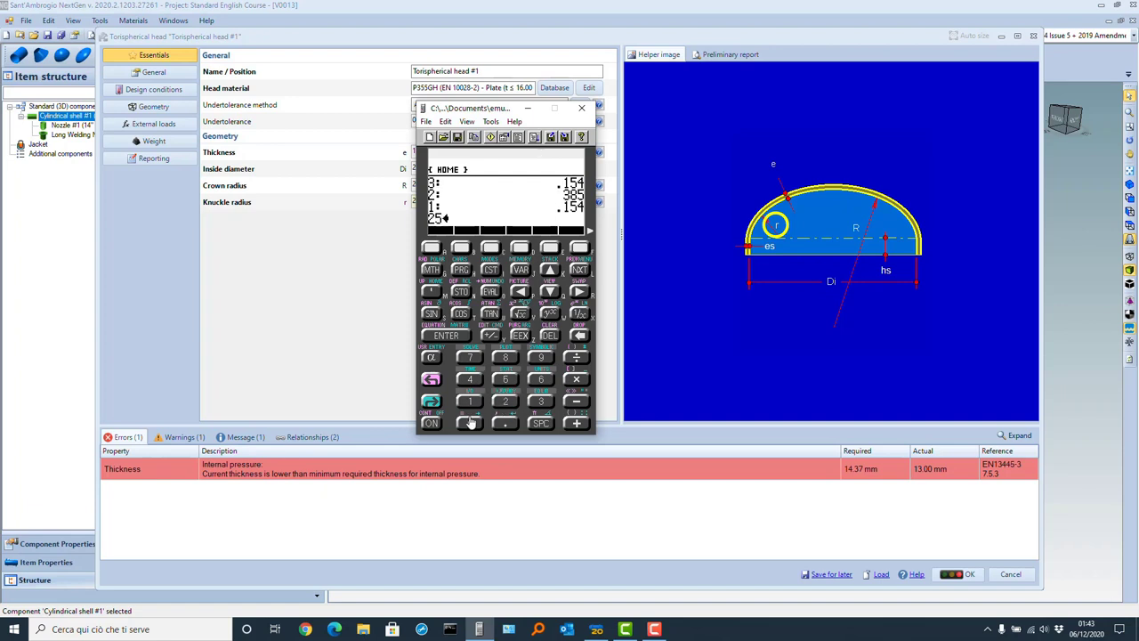
pyautogui.click(469, 424)
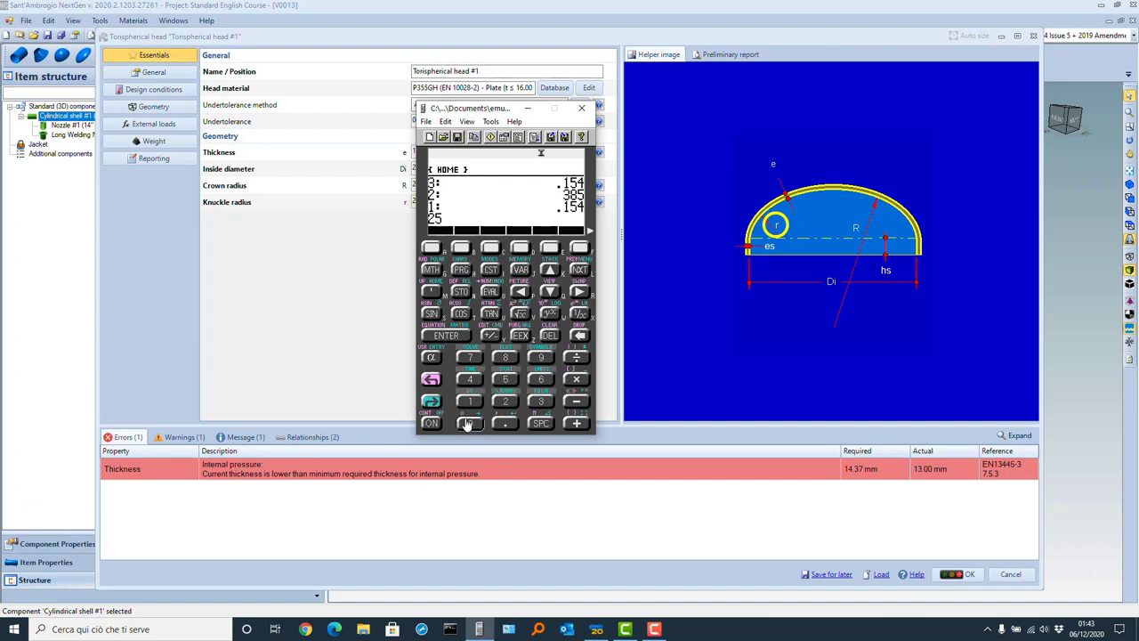
pyautogui.click(576, 379)
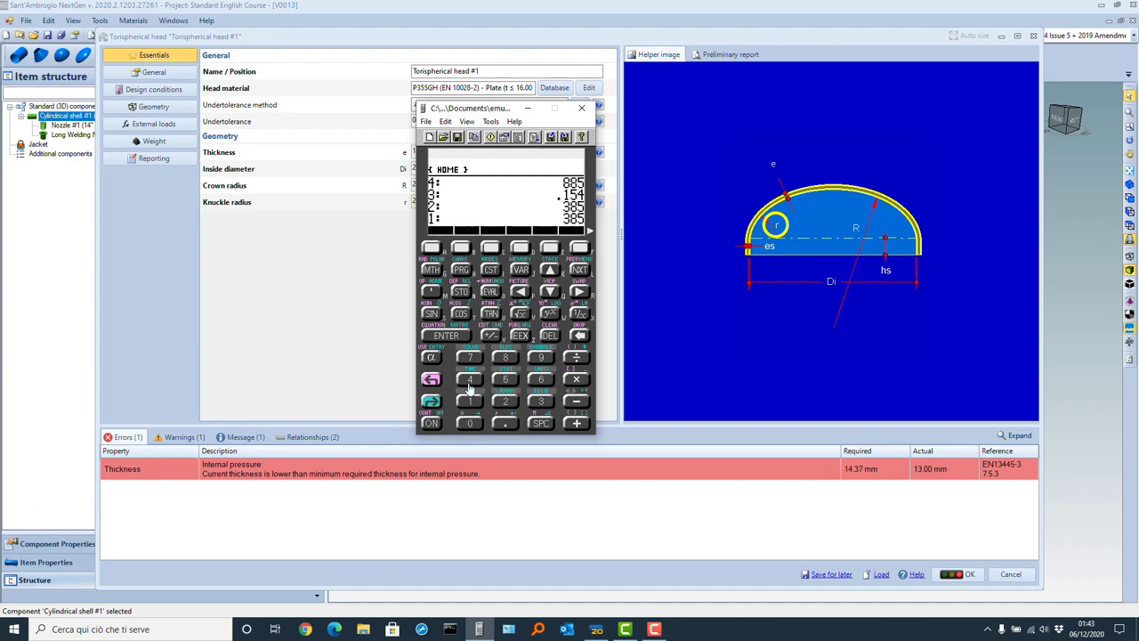
pyautogui.click(581, 109)
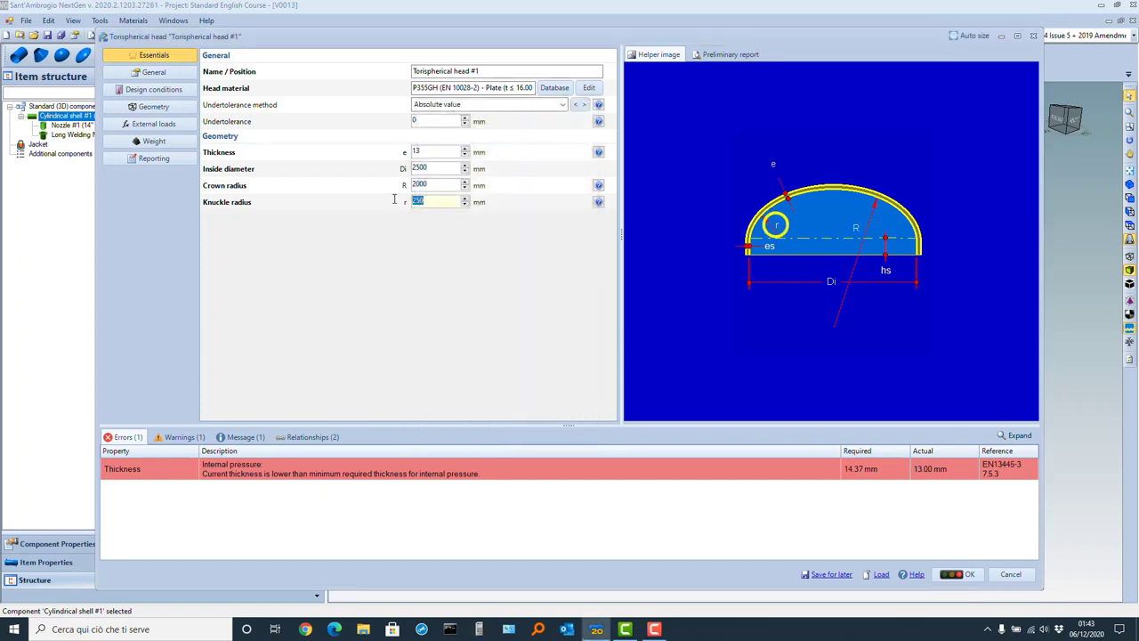
pyautogui.write('38.5')
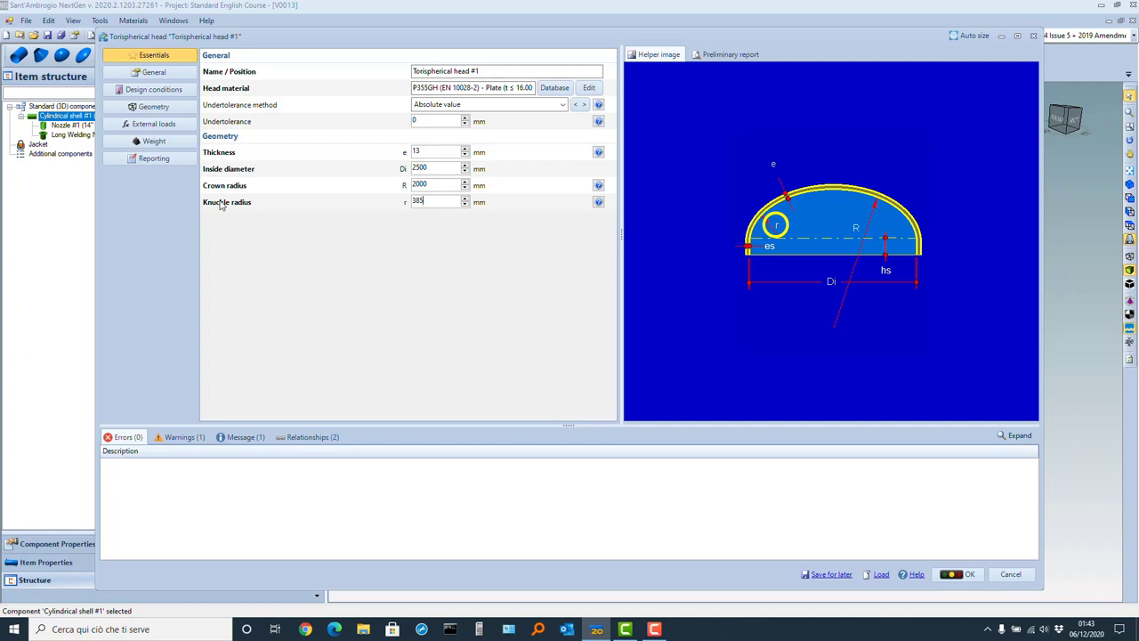
# Set the head's joint efficiency to 1 in its design conditions, without applying the change to every component
pyautogui.click(160, 73)
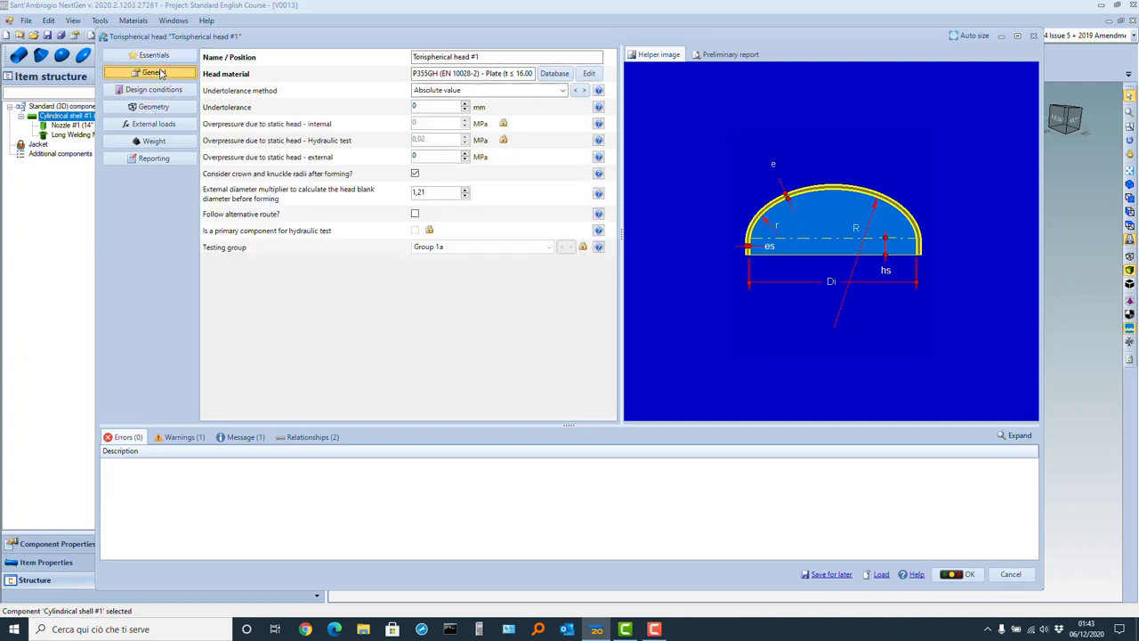
pyautogui.click(154, 90)
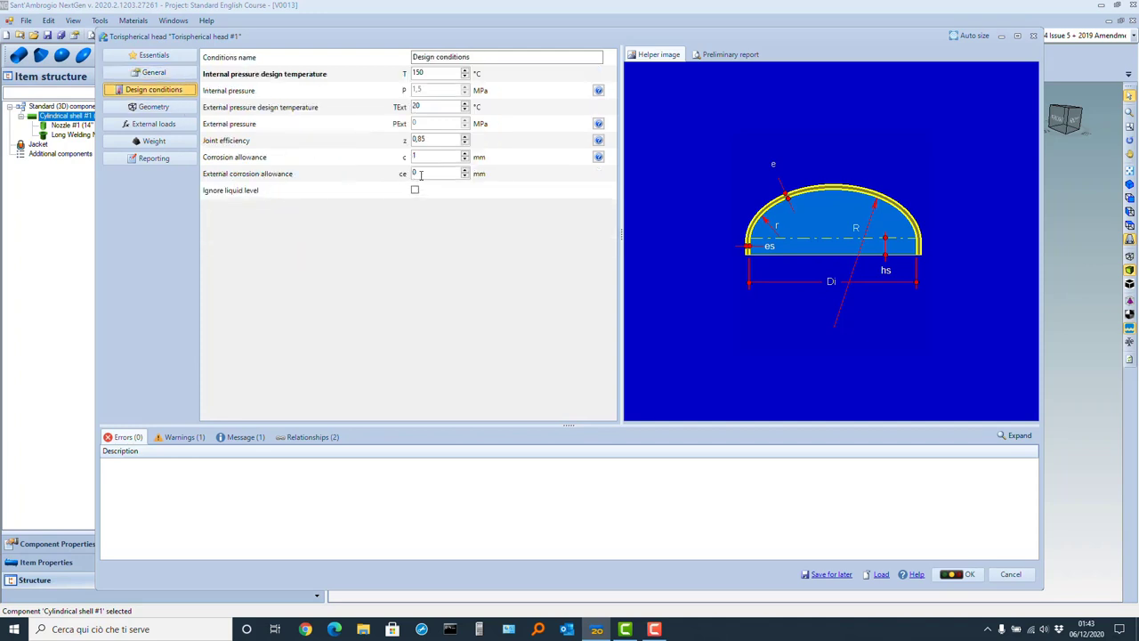
pyautogui.click(435, 140)
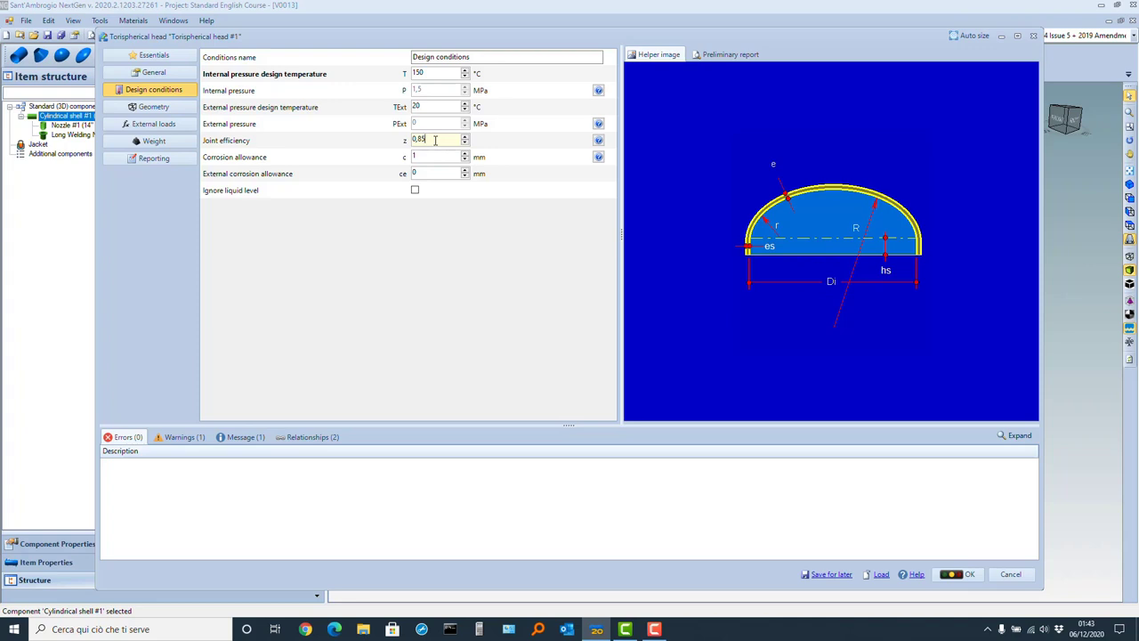
pyautogui.press('BackSpace')
pyautogui.press('BackSpace')
pyautogui.press('BackSpace')
pyautogui.write('1')
pyautogui.press('BackSpace')
pyautogui.press('BackSpace')
pyautogui.write('1')
pyautogui.press('Return')
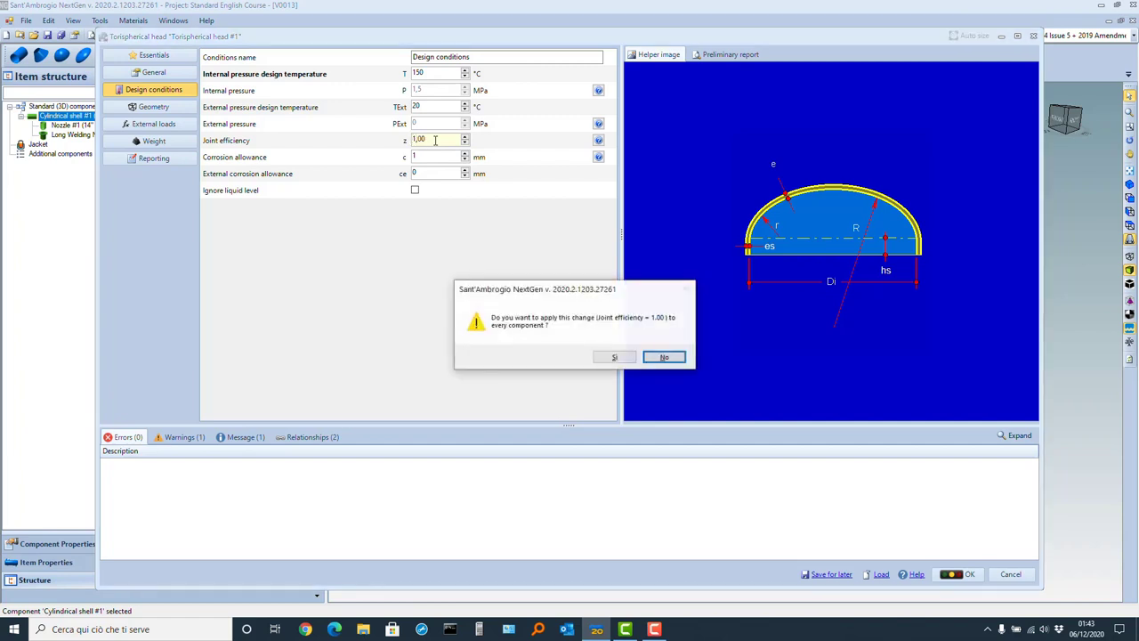
pyautogui.click(658, 359)
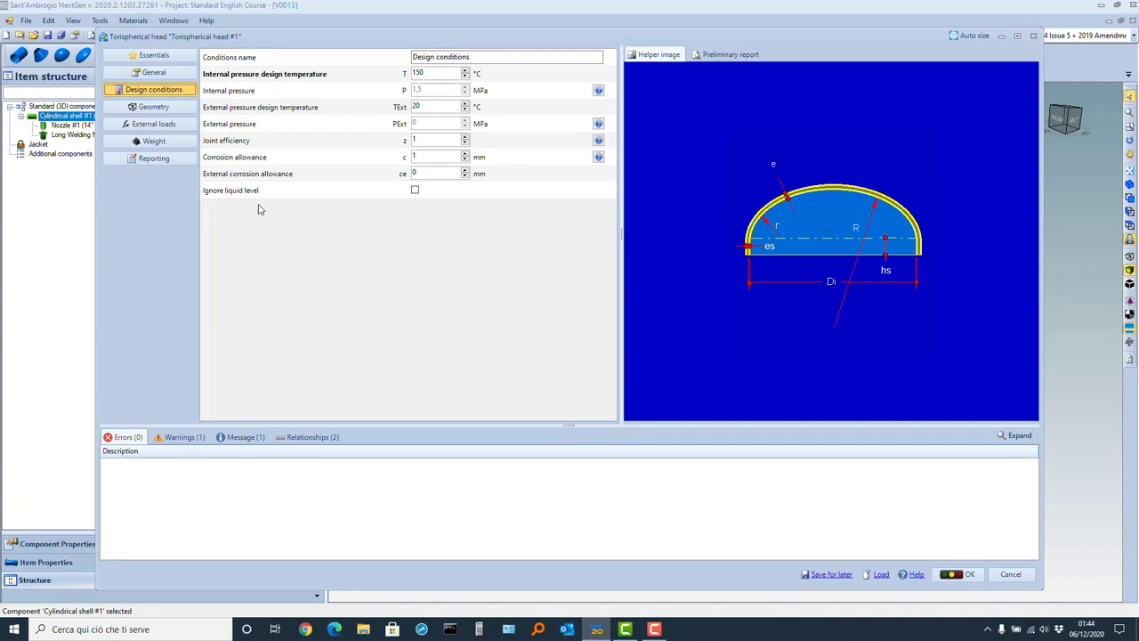
# Set the torispherical head's straight flange length to 80 mm
pyautogui.click(151, 107)
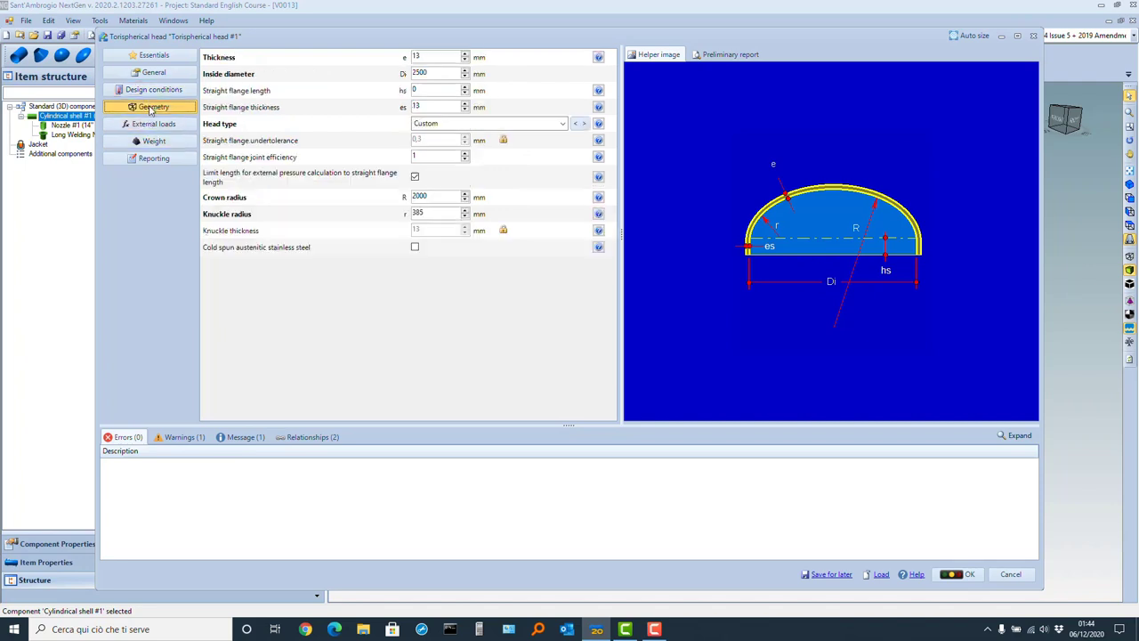
pyautogui.click(442, 90)
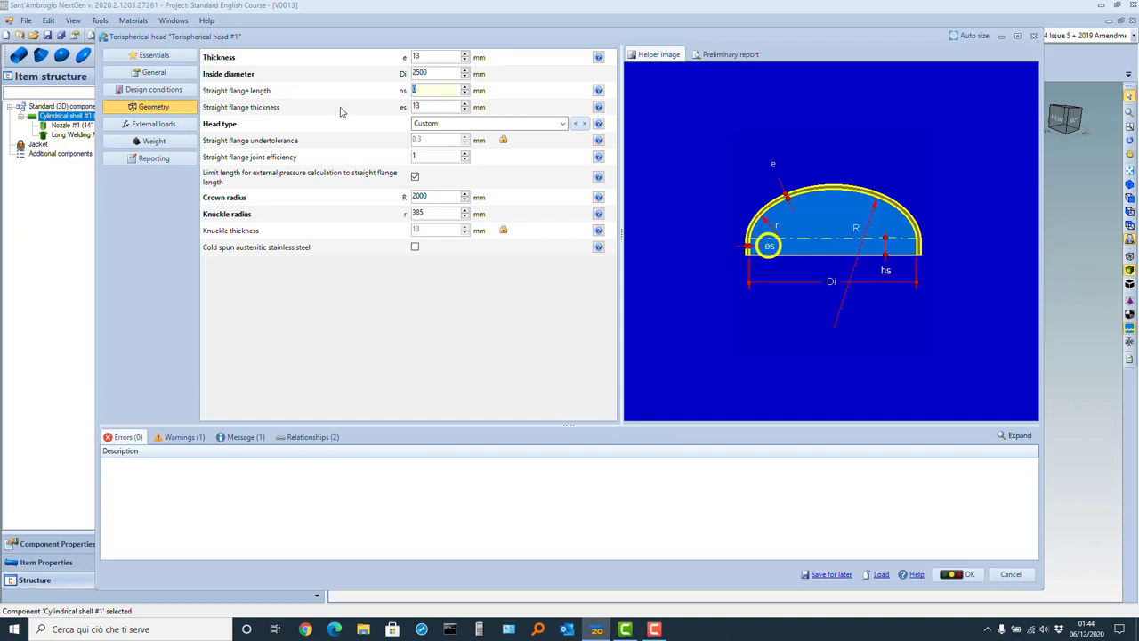
pyautogui.write('800')
pyautogui.press('BackSpace')
# Check the preliminary report and warning, set the head's thickness and straight flange thickness to 12 mm, and accept the head
pyautogui.click(732, 55)
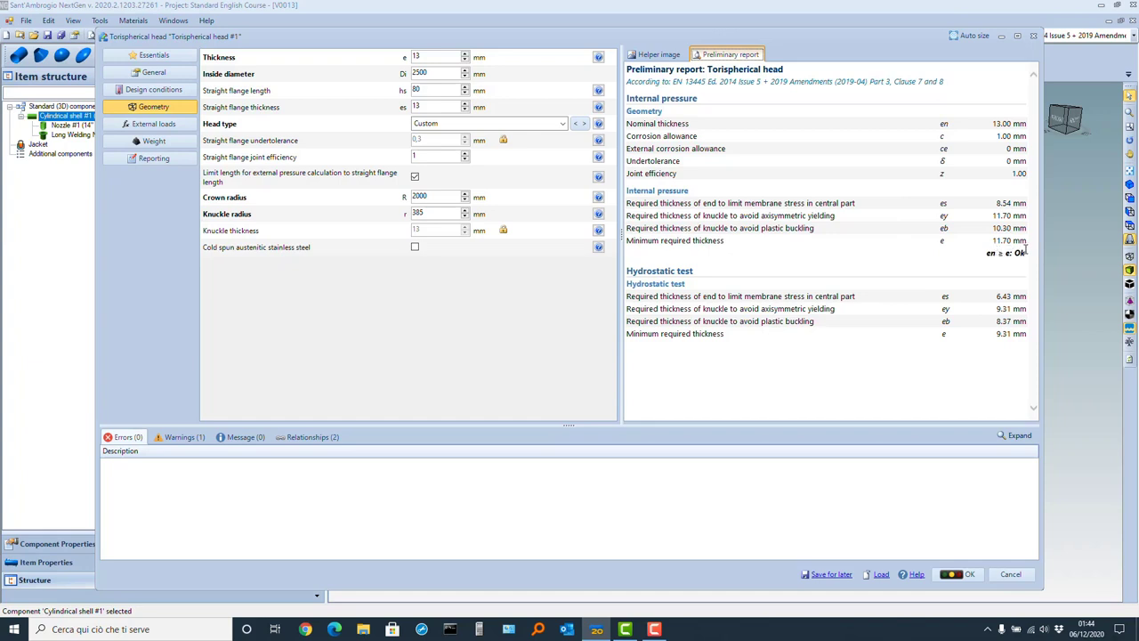
pyautogui.click(439, 57)
pyautogui.moveTo(438, 57); pyautogui.dragTo(403, 58)
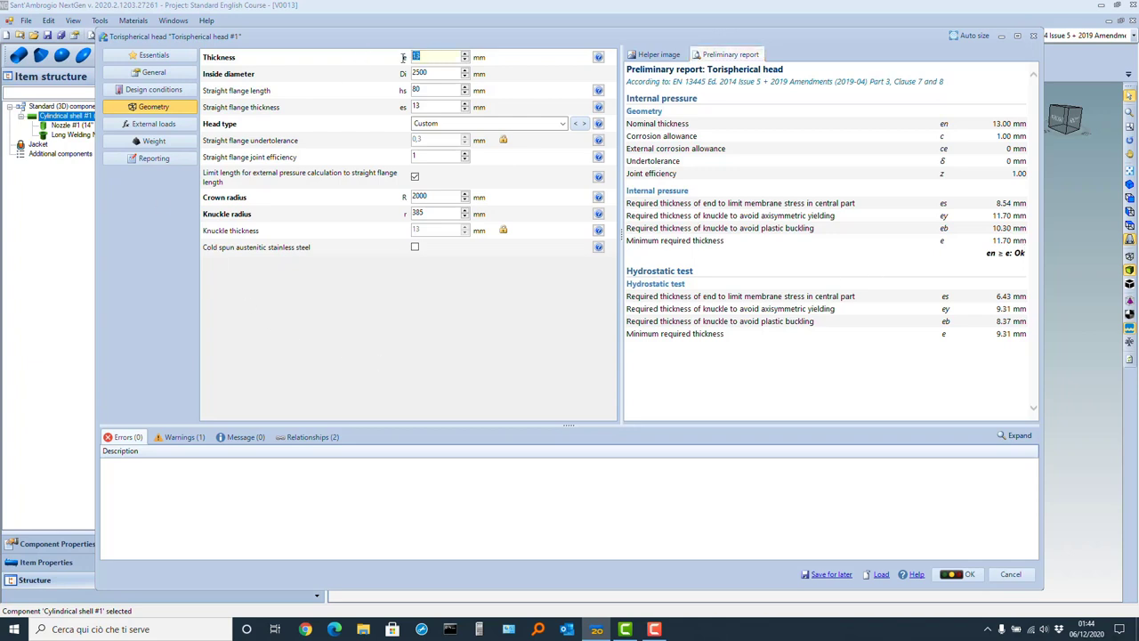
pyautogui.write('12')
pyautogui.click(418, 106)
pyautogui.moveTo(416, 107); pyautogui.dragTo(400, 108)
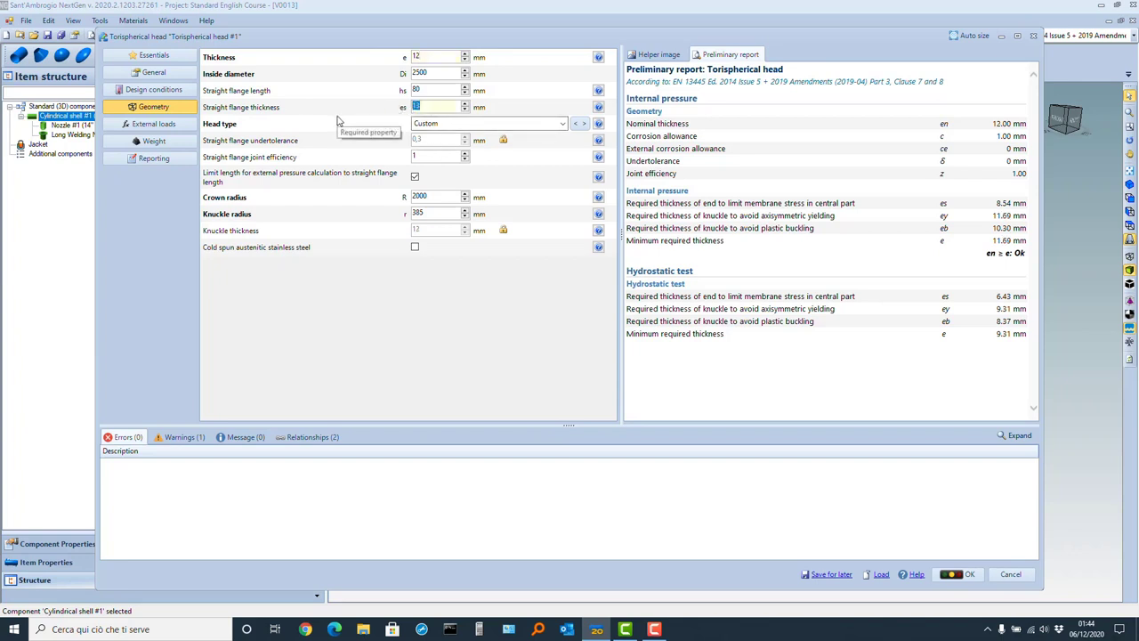
pyautogui.write('12')
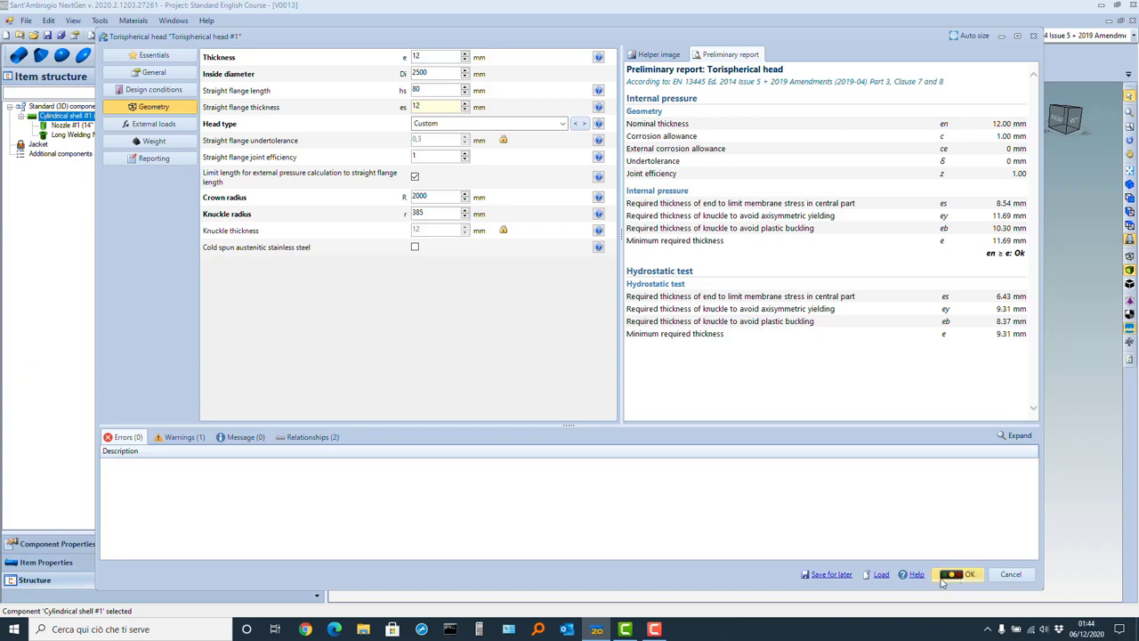
pyautogui.click(178, 440)
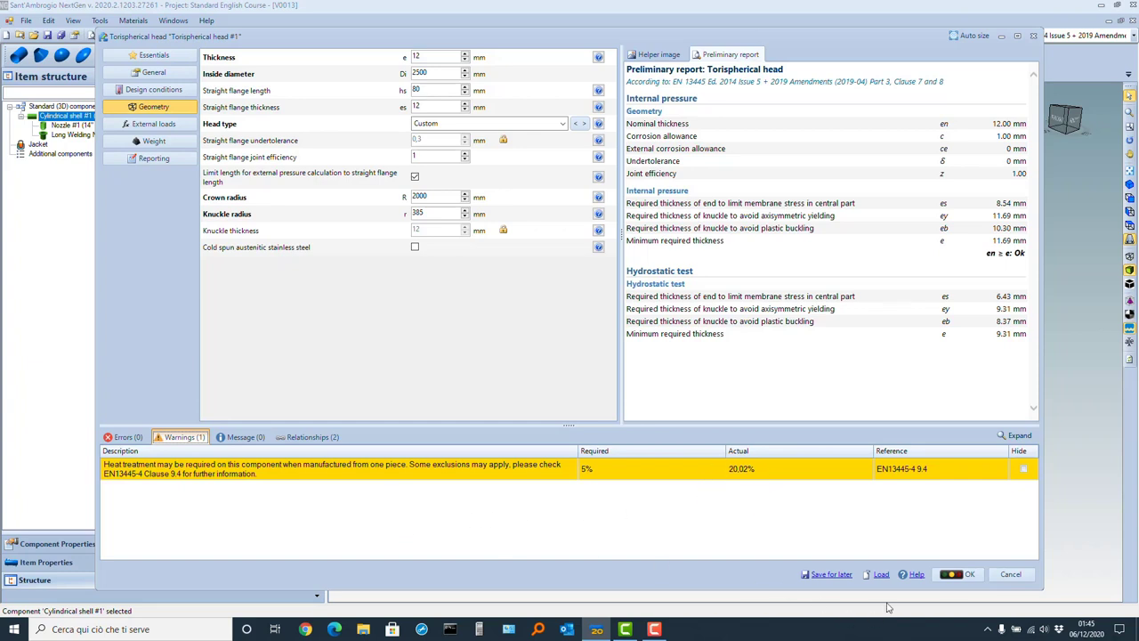
pyautogui.click(959, 578)
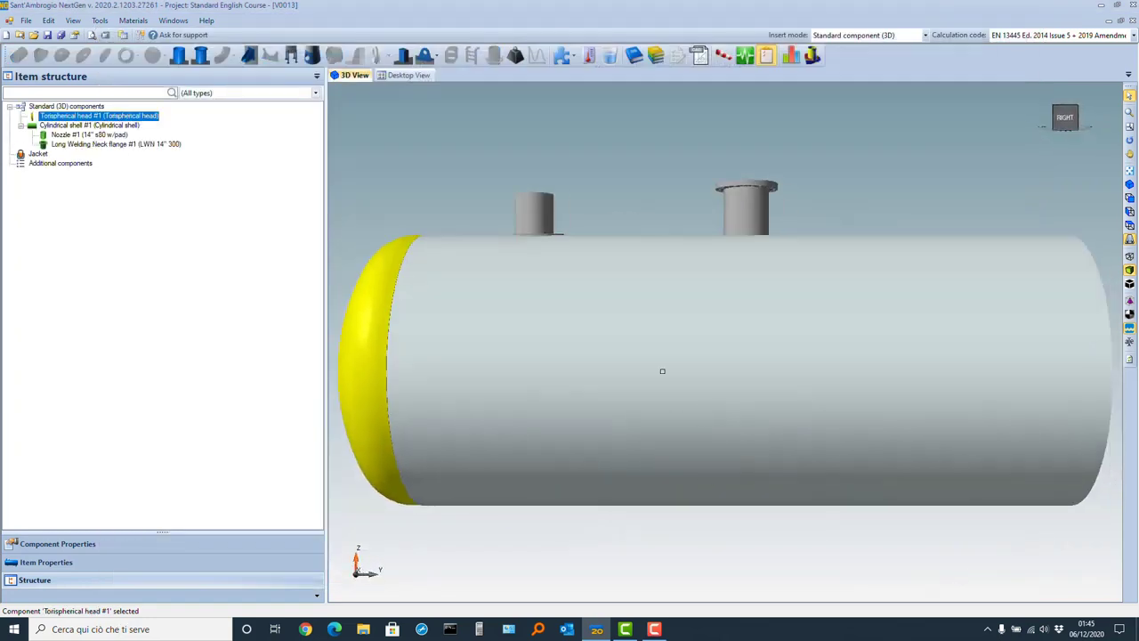
# Copy the torispherical head to the right side of the cylindrical shell and decline editing the copy
pyautogui.rightClick(364, 321)
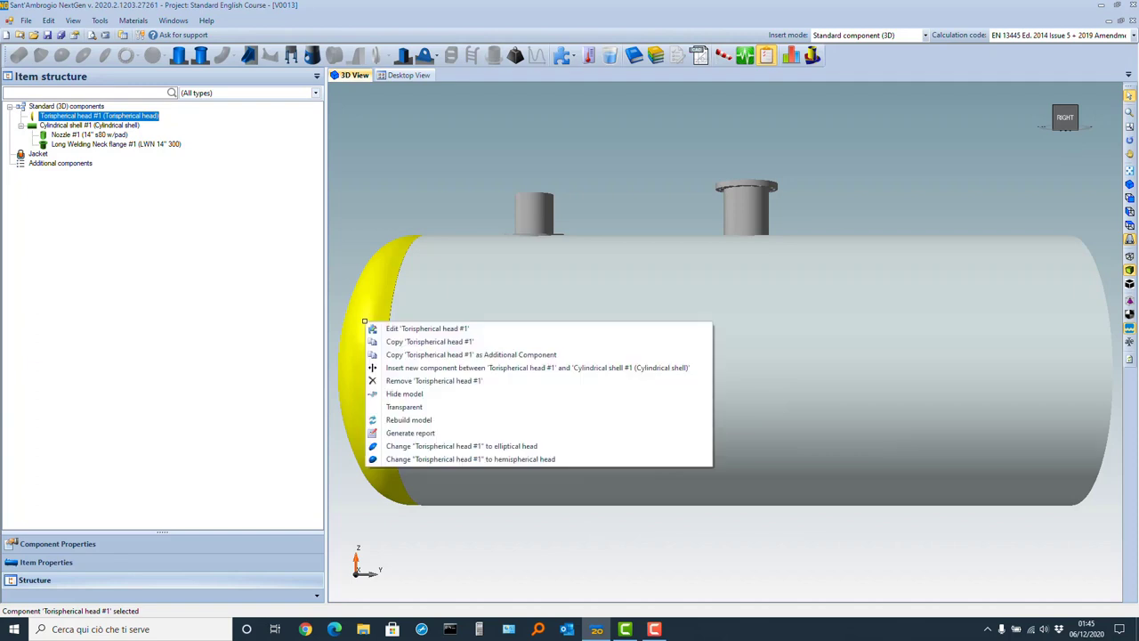
pyautogui.click(389, 346)
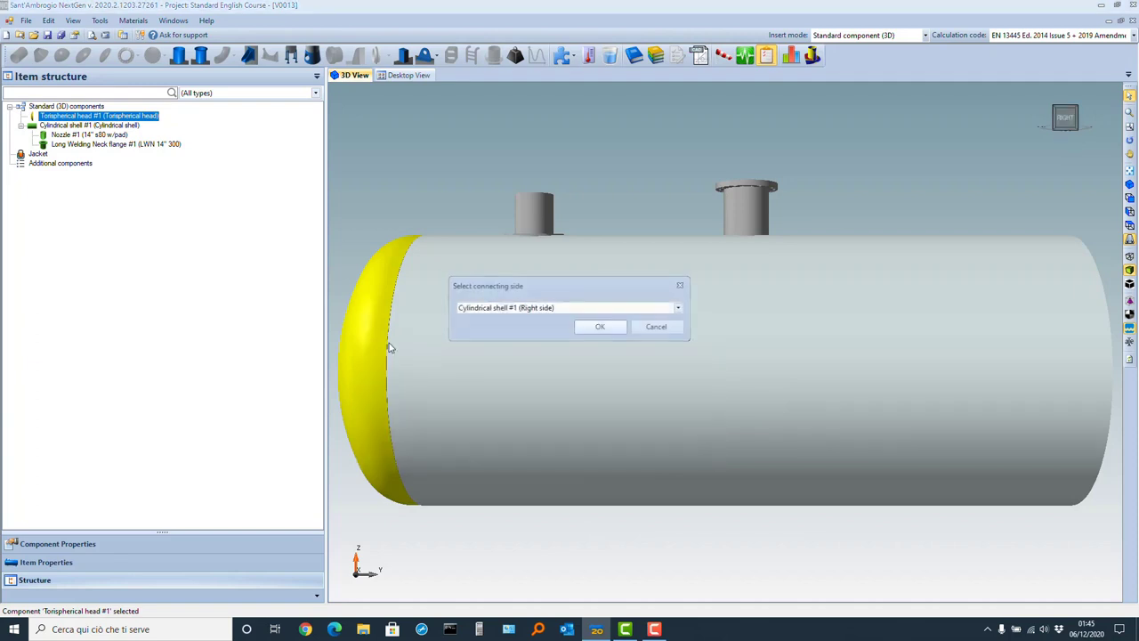
pyautogui.click(601, 331)
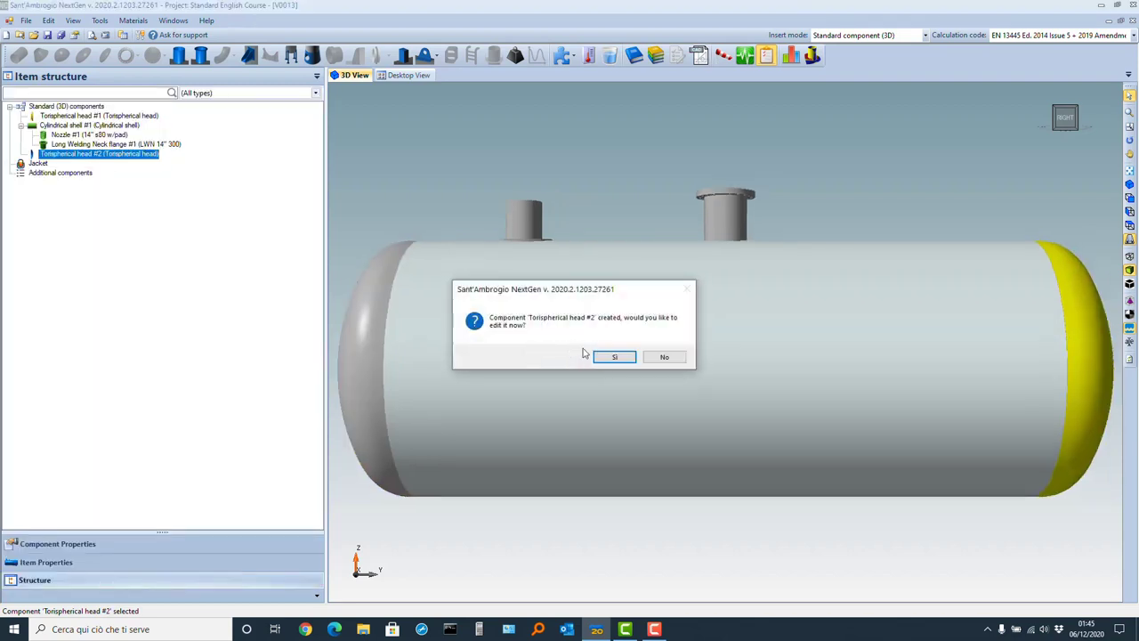
pyautogui.click(669, 357)
pyautogui.moveTo(683, 354); pyautogui.dragTo(753, 402, button='middle')
pyautogui.scroll(-2, 703, 328)
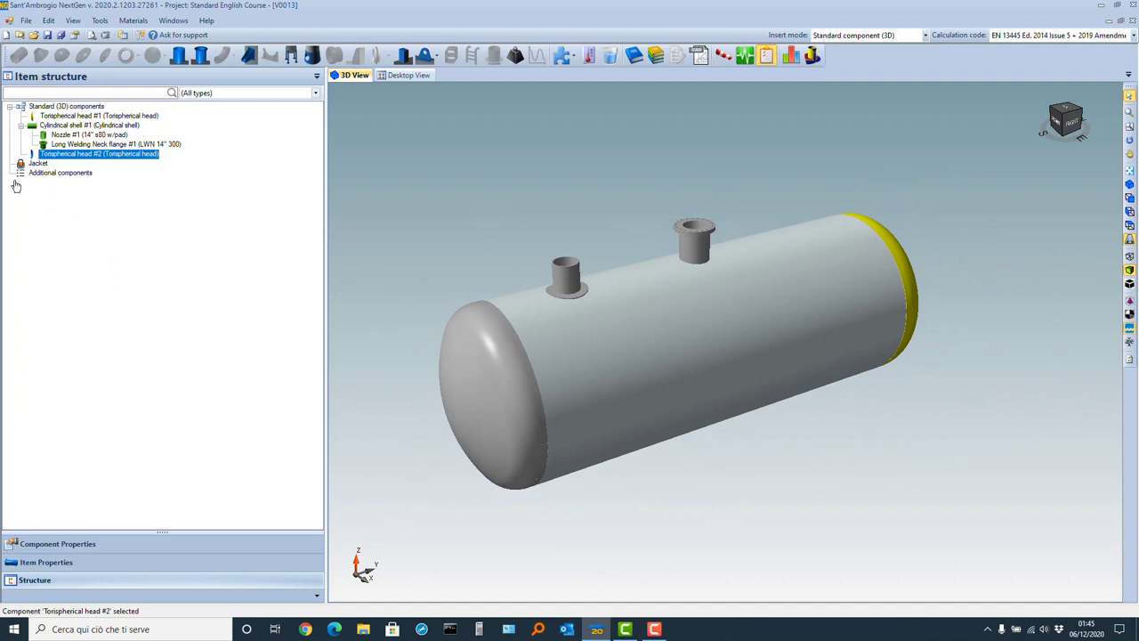
# Examine the vessel's item properties, including its weight, centre of gravity and total volume
pyautogui.click(64, 569)
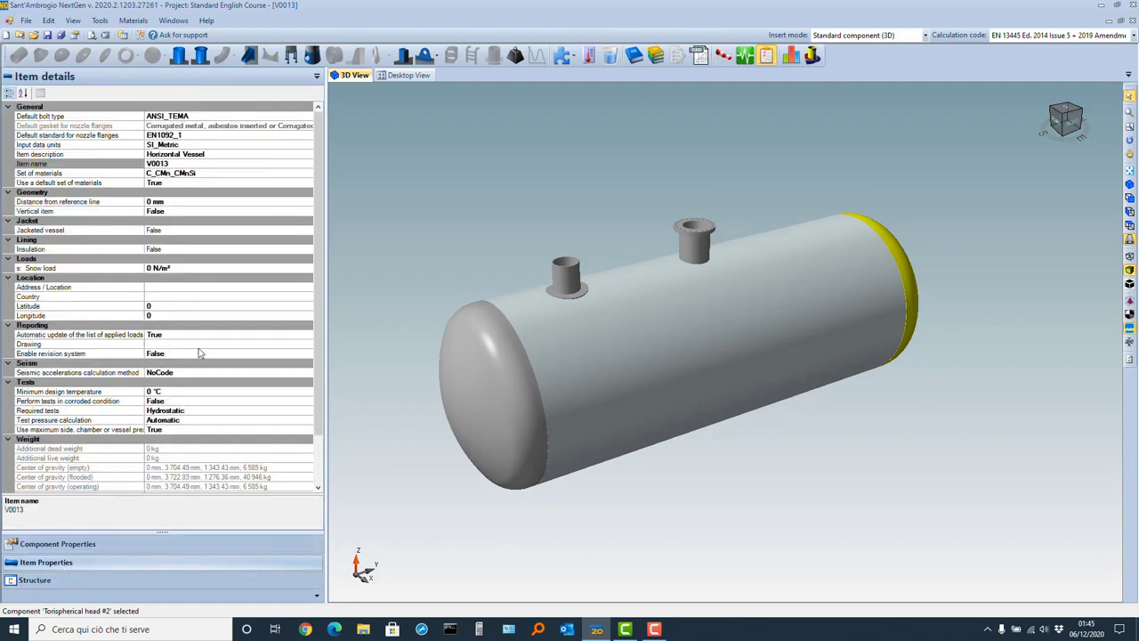
pyautogui.scroll(-3, 201, 354)
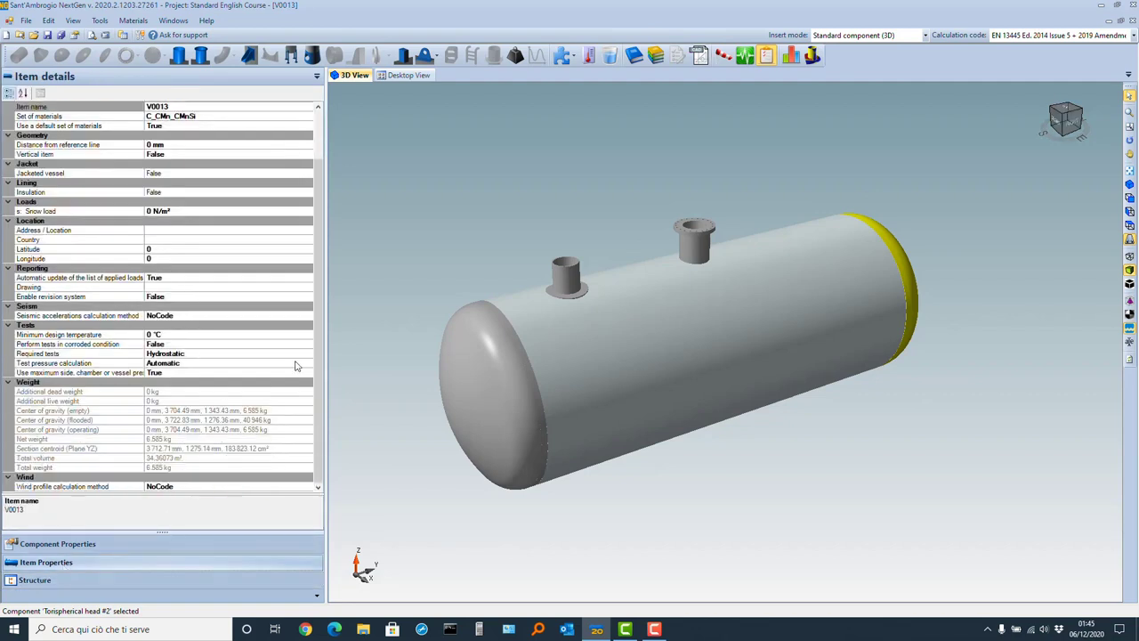